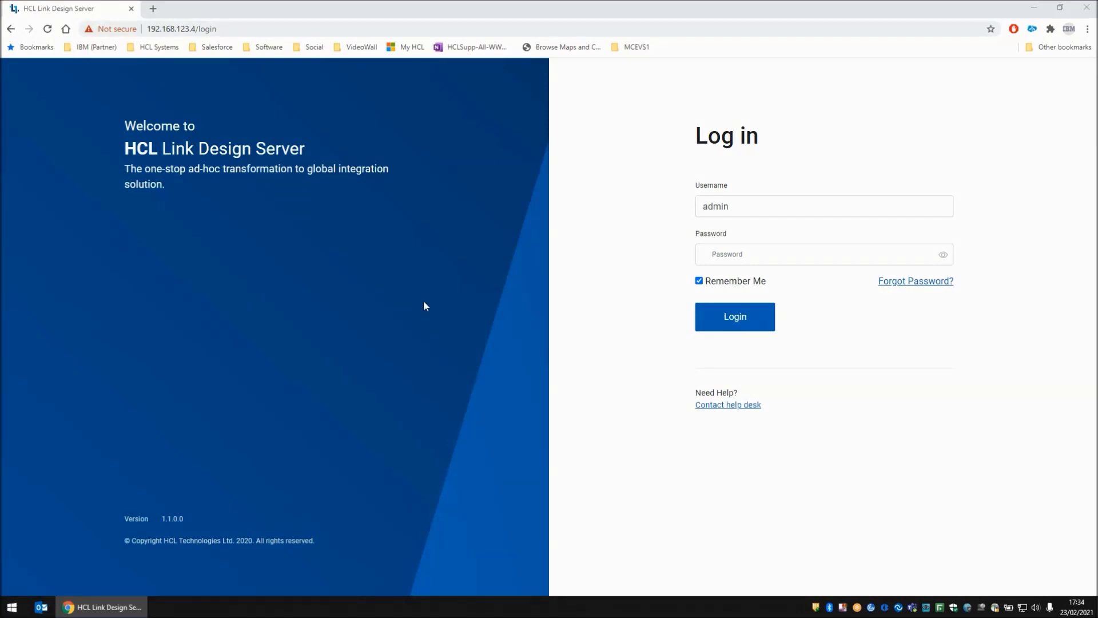
Log in as admin by entering the account password, and open the Swift project.
{"action": "left_click", "coordinate": [720, 249]}
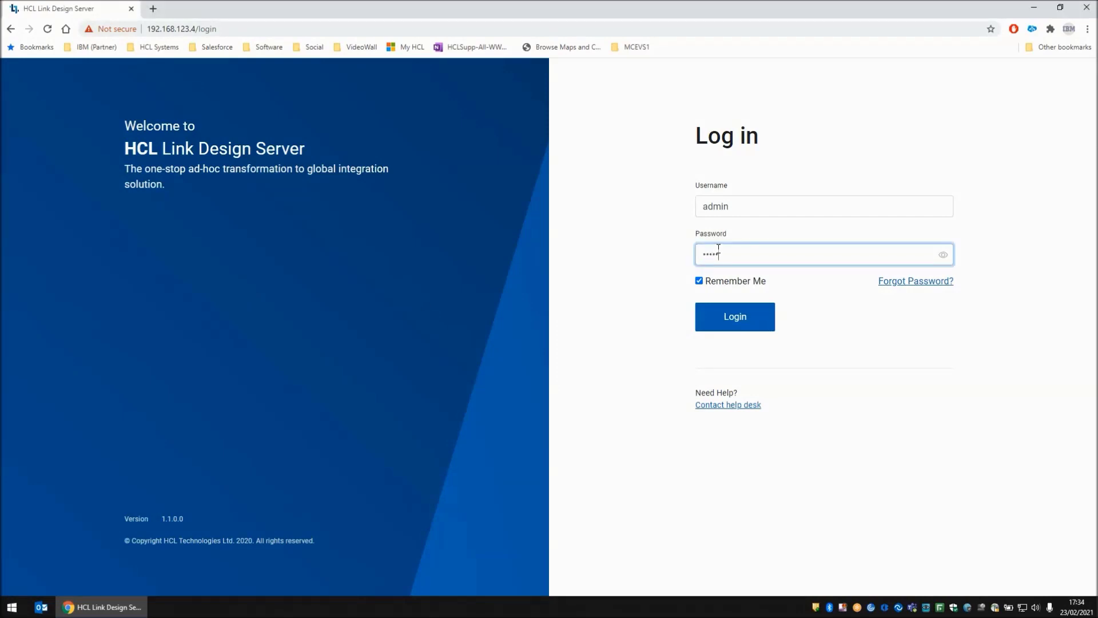
{"action": "key", "text": "Return"}
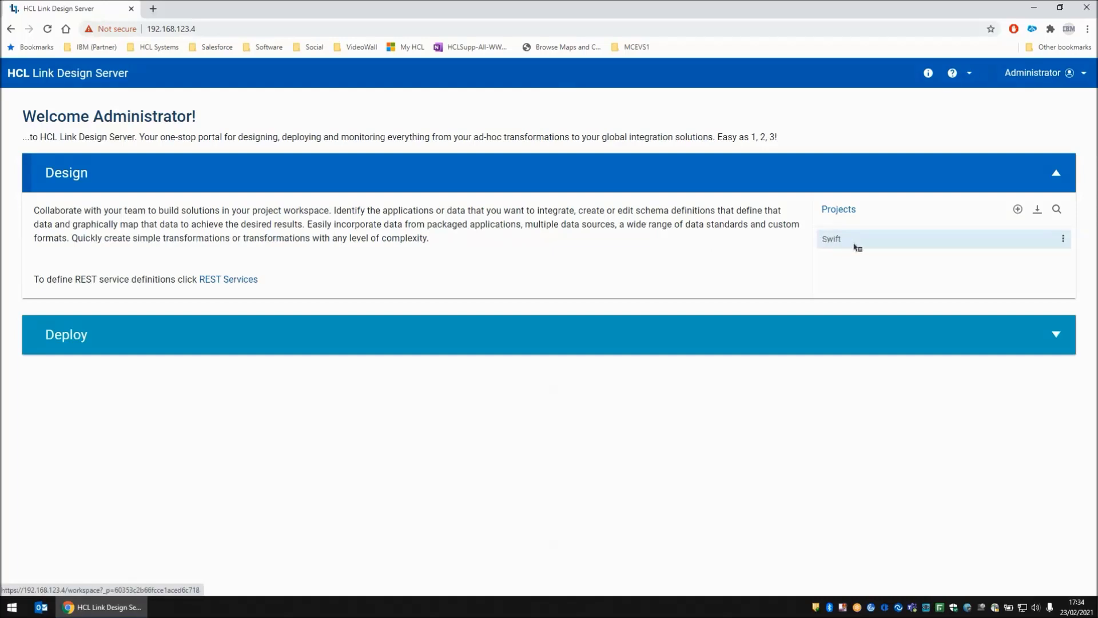
{"action": "left_click", "coordinate": [855, 245]}
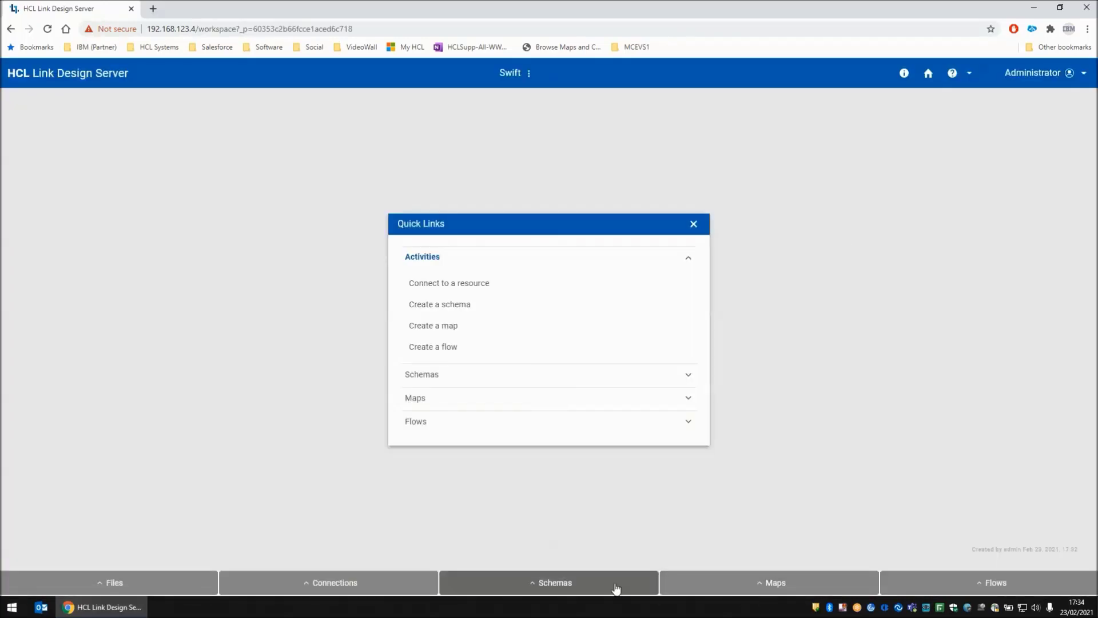
Look over the Swift project's existing schemas and files, and create a new schema named Generic.
{"action": "left_click", "coordinate": [572, 587]}
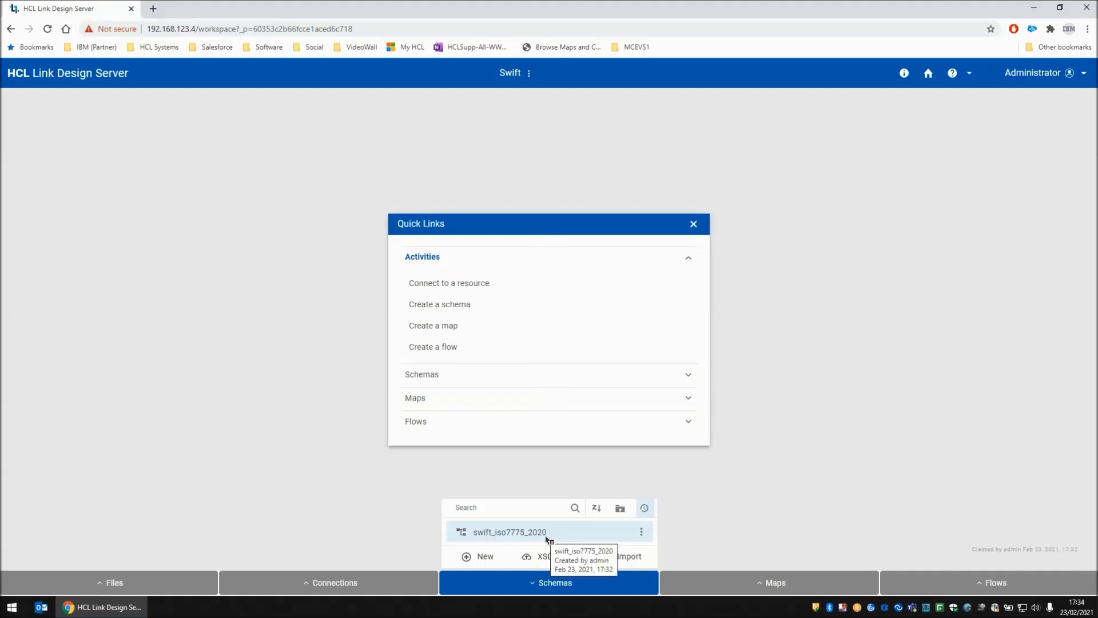
{"action": "left_click", "coordinate": [103, 583]}
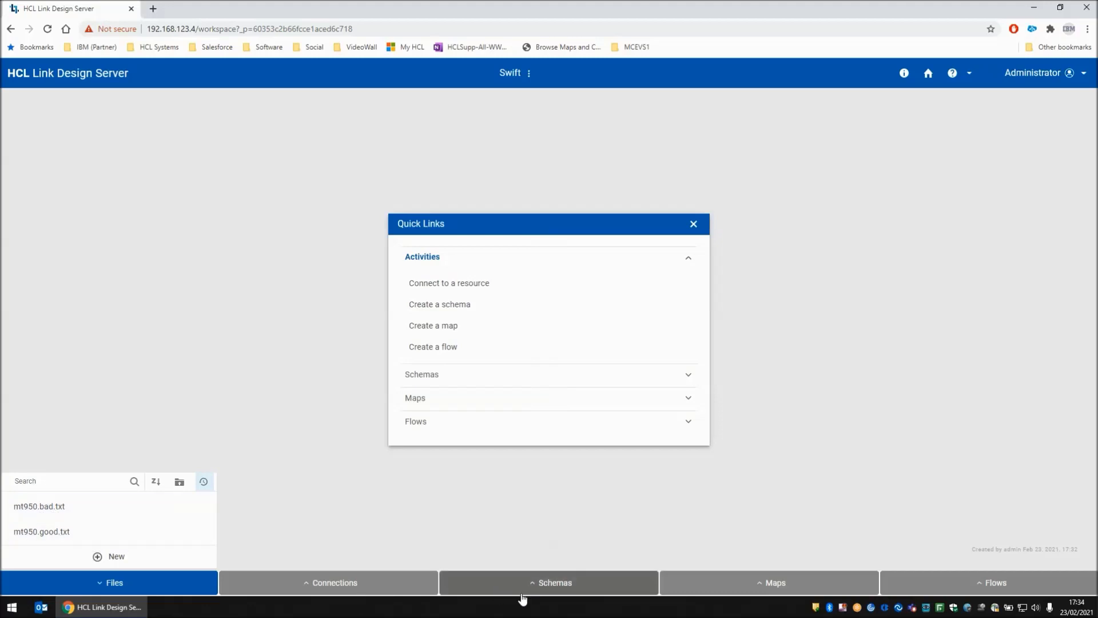
{"action": "left_click", "coordinate": [552, 582]}
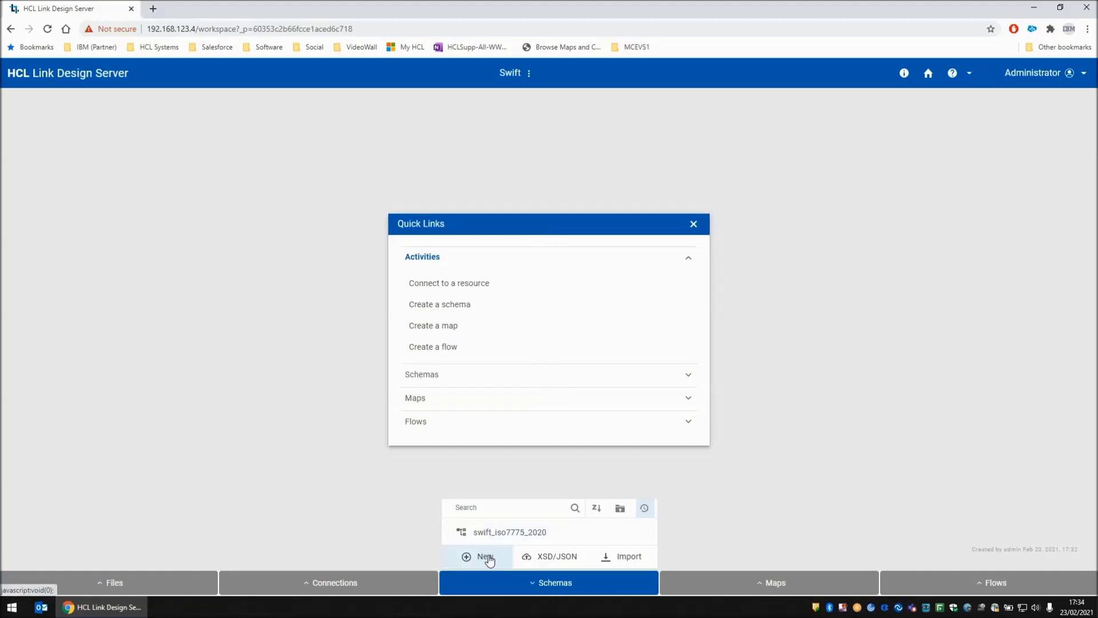
{"action": "left_click", "coordinate": [490, 562]}
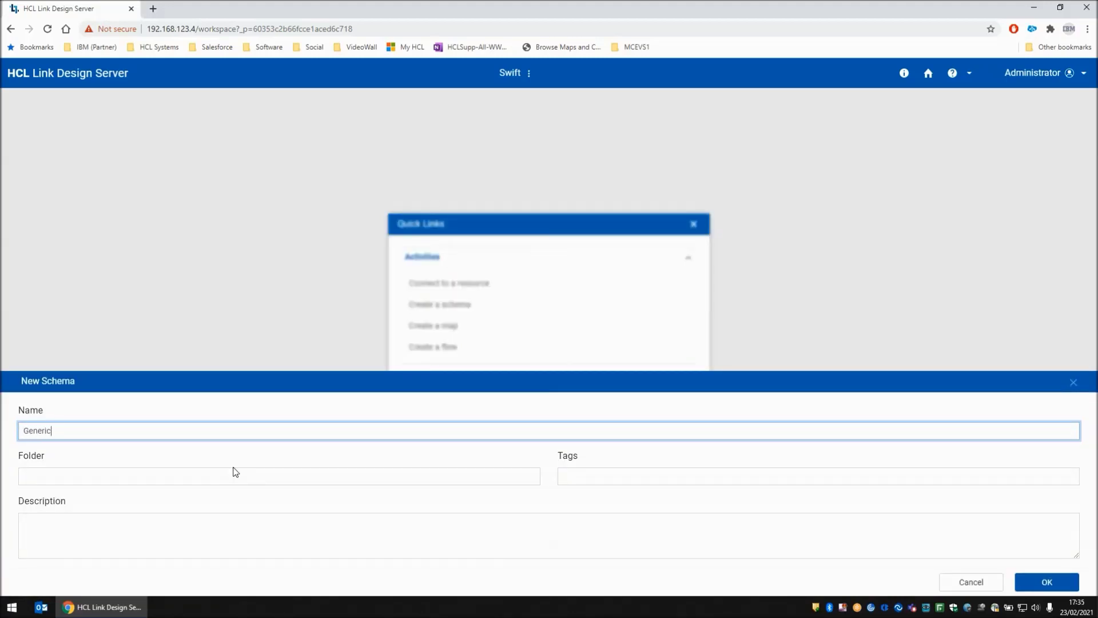
{"action": "left_click", "coordinate": [1046, 581]}
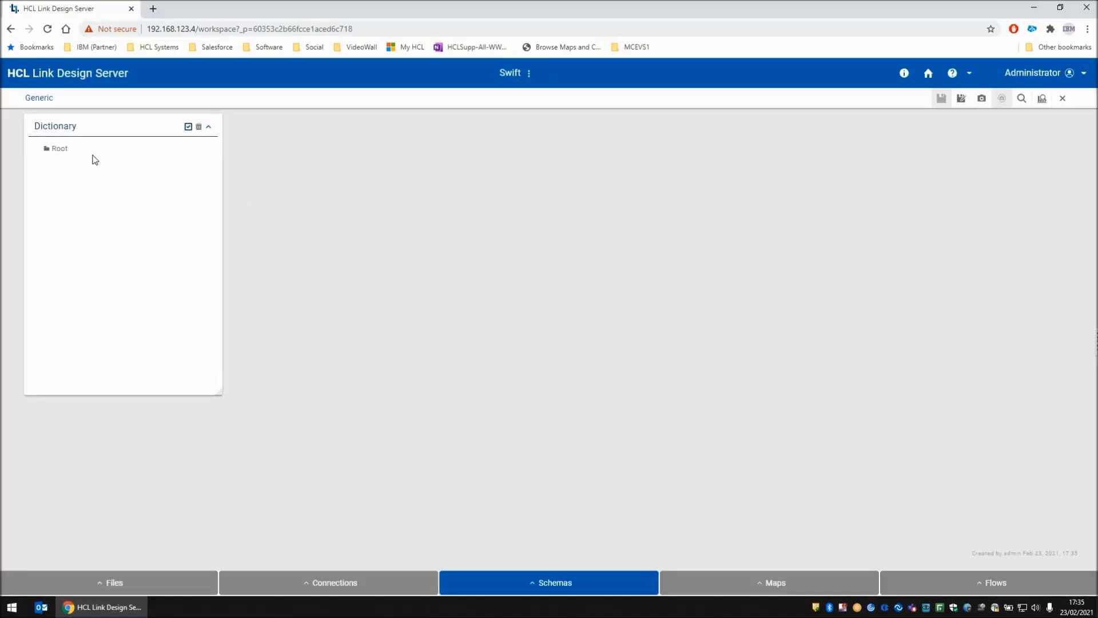
Add a new type under Root in the Generic schema's dictionary, name it TextItem and make it an Item.
{"action": "right_click", "coordinate": [63, 150]}
{"action": "left_click", "coordinate": [84, 160]}
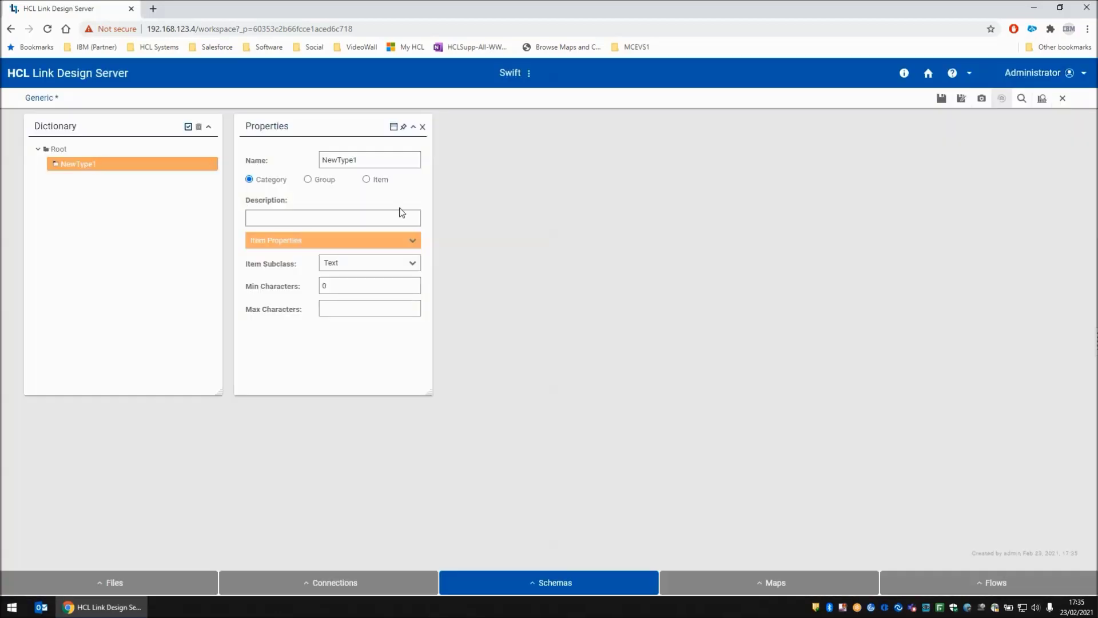
{"action": "left_click", "coordinate": [380, 166]}
{"action": "double_click", "coordinate": [381, 166]}
{"action": "type", "text": "Te"}
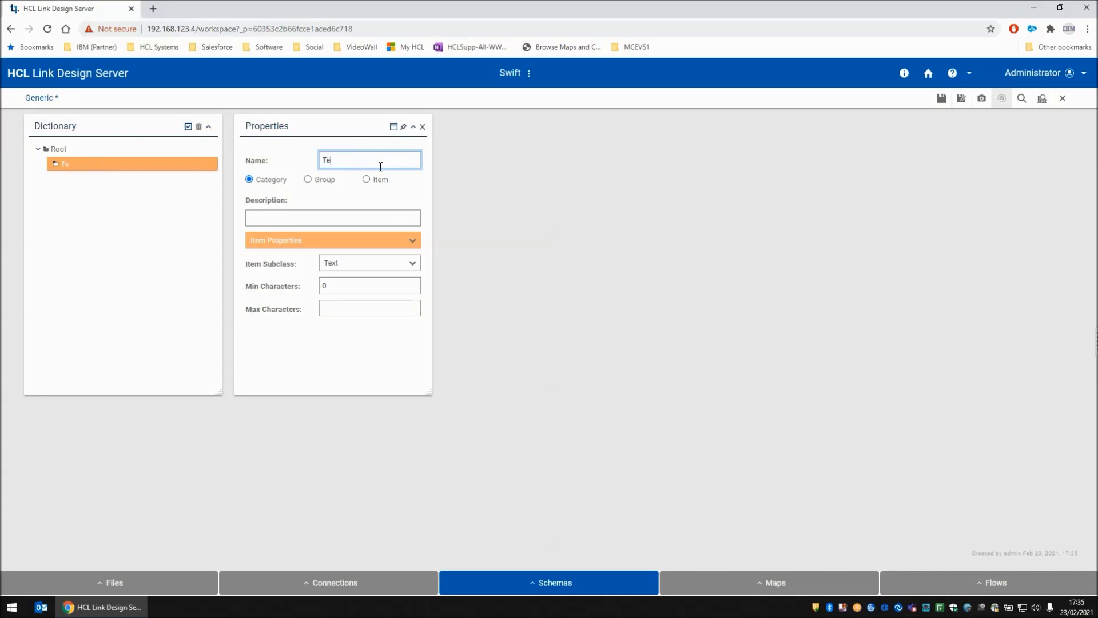
{"action": "type", "text": "xtItem"}
{"action": "left_click", "coordinate": [369, 178]}
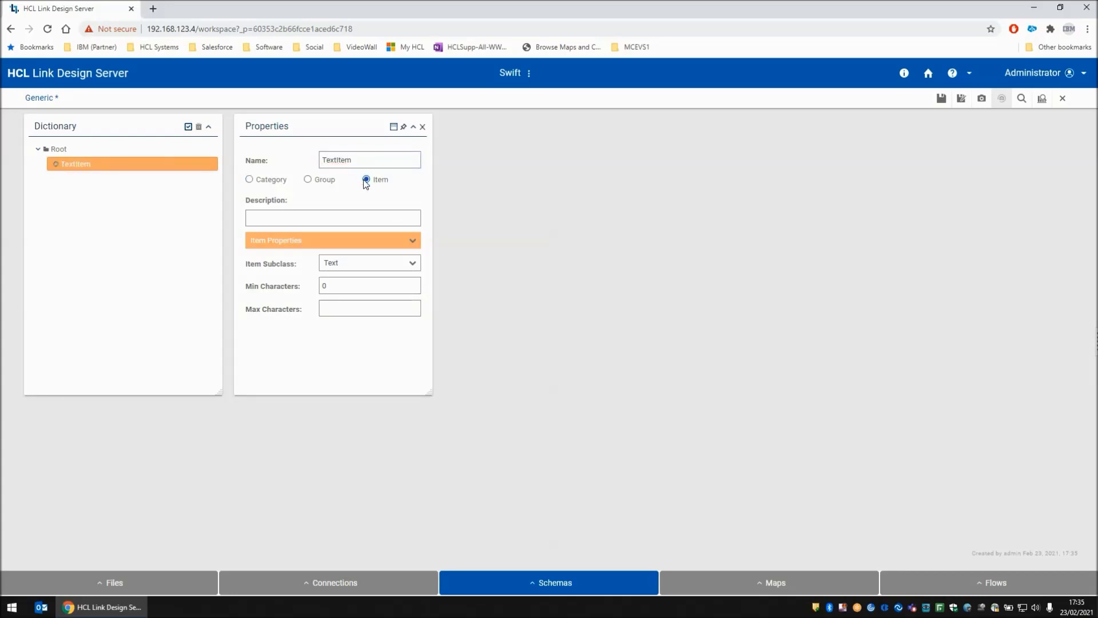
{"action": "left_click", "coordinate": [423, 127]}
Analyze the Generic schema, then save and close it.
{"action": "left_click", "coordinate": [1042, 99]}
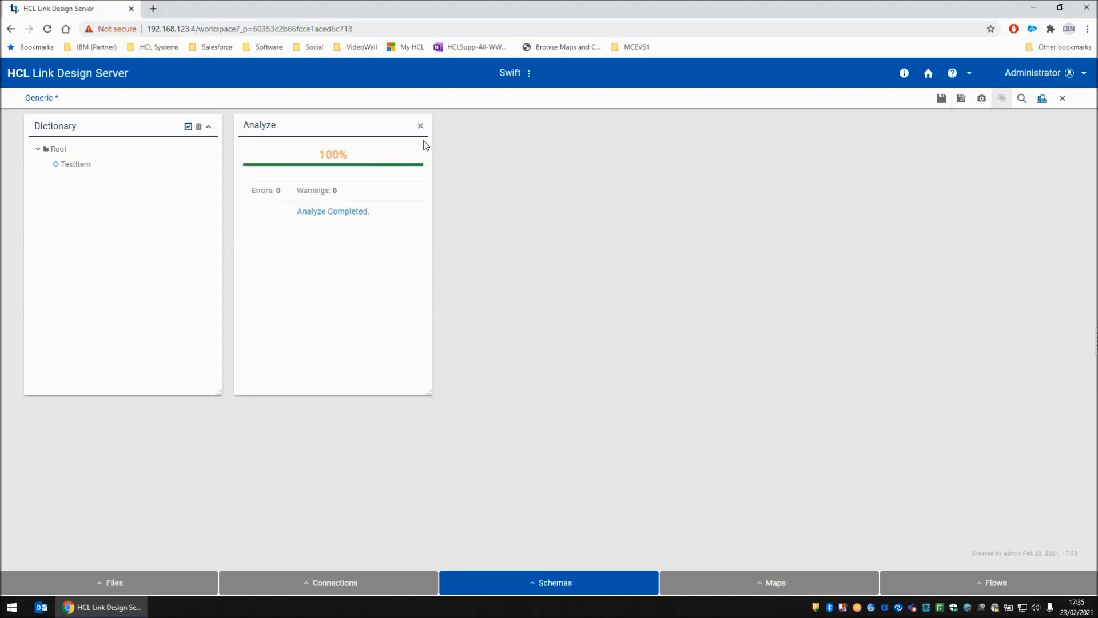
{"action": "left_click", "coordinate": [420, 127]}
{"action": "left_click", "coordinate": [941, 98]}
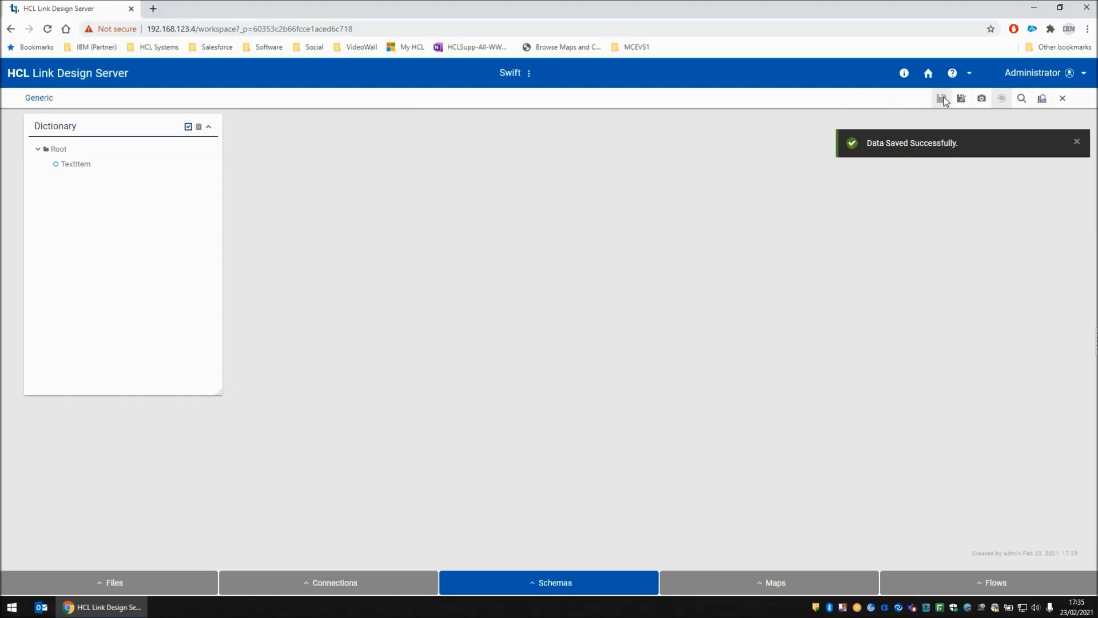
{"action": "left_click", "coordinate": [1062, 100]}
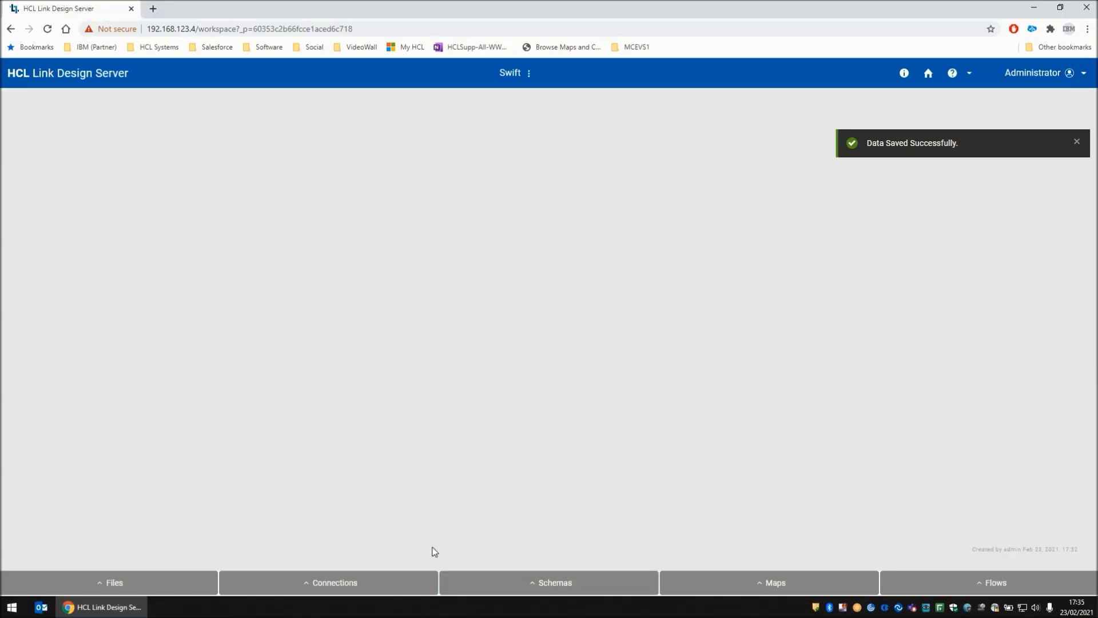
Create a new map named ValidateMT950 in the Swift project.
{"action": "left_click", "coordinate": [783, 588]}
{"action": "left_click", "coordinate": [769, 556]}
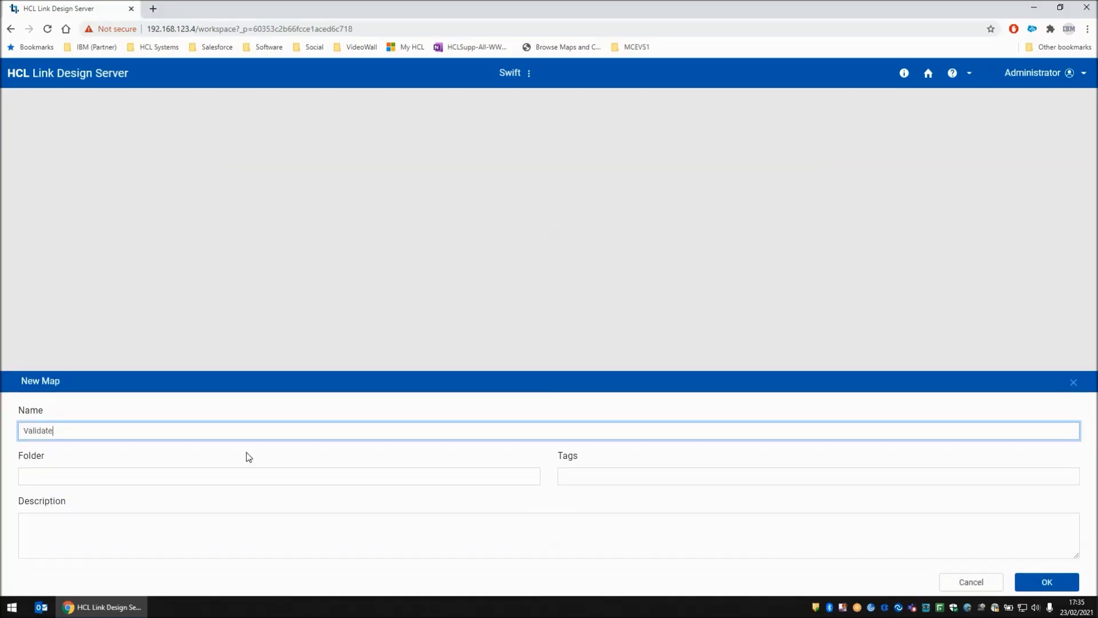
{"action": "type", "text": "ValidateMT950"}
{"action": "left_click", "coordinate": [1036, 581]}
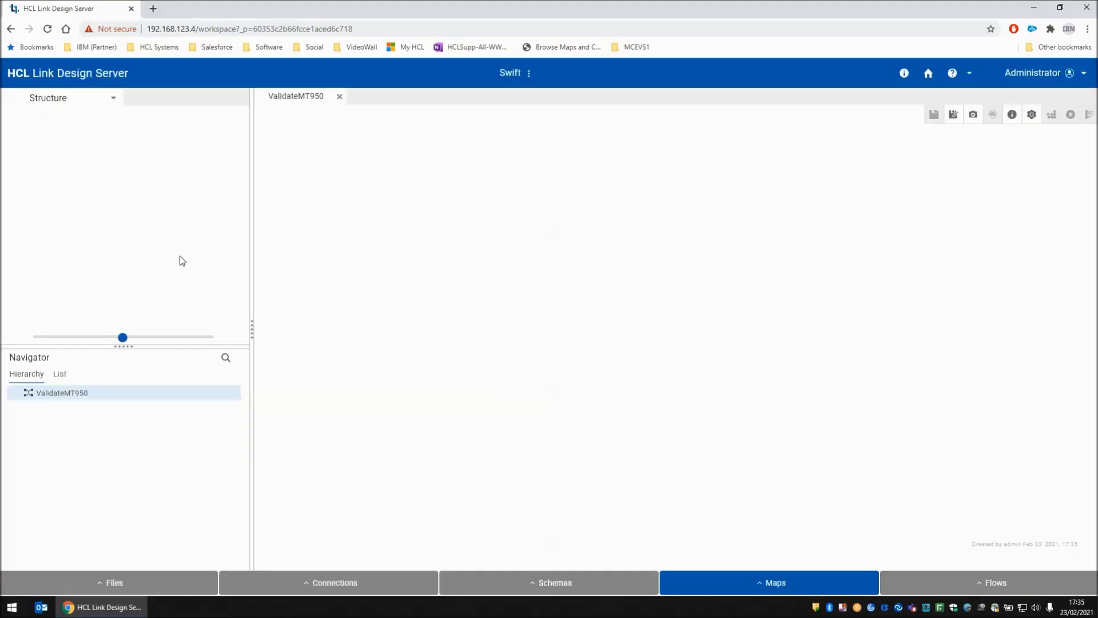
Start creating a source for the ValidateMT950 map and name it In1.
{"action": "left_click", "coordinate": [64, 103]}
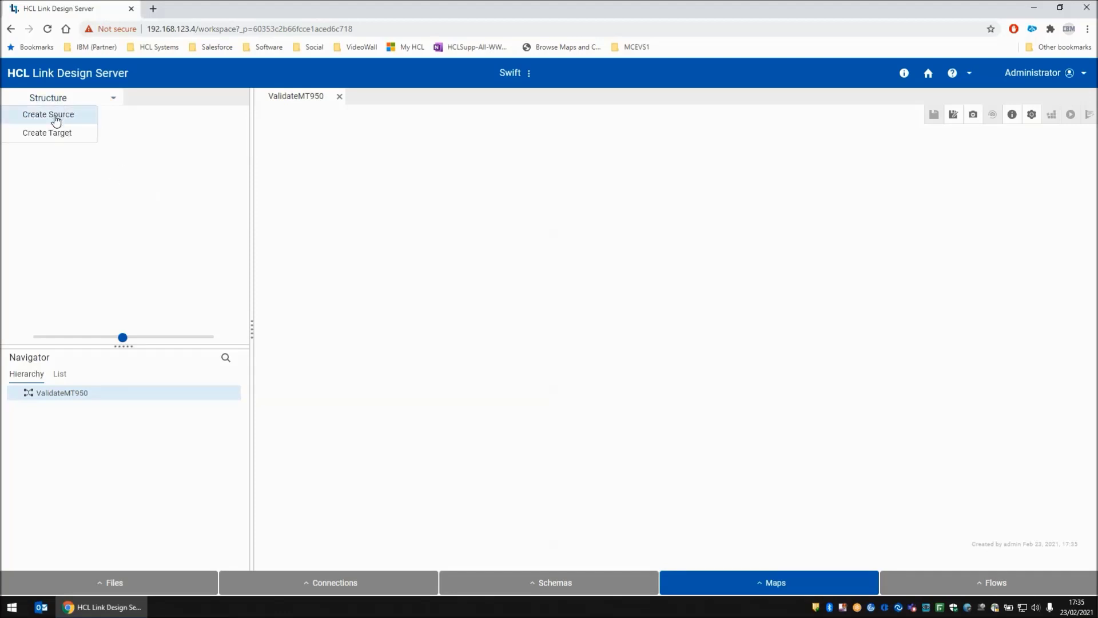
{"action": "left_click", "coordinate": [57, 117]}
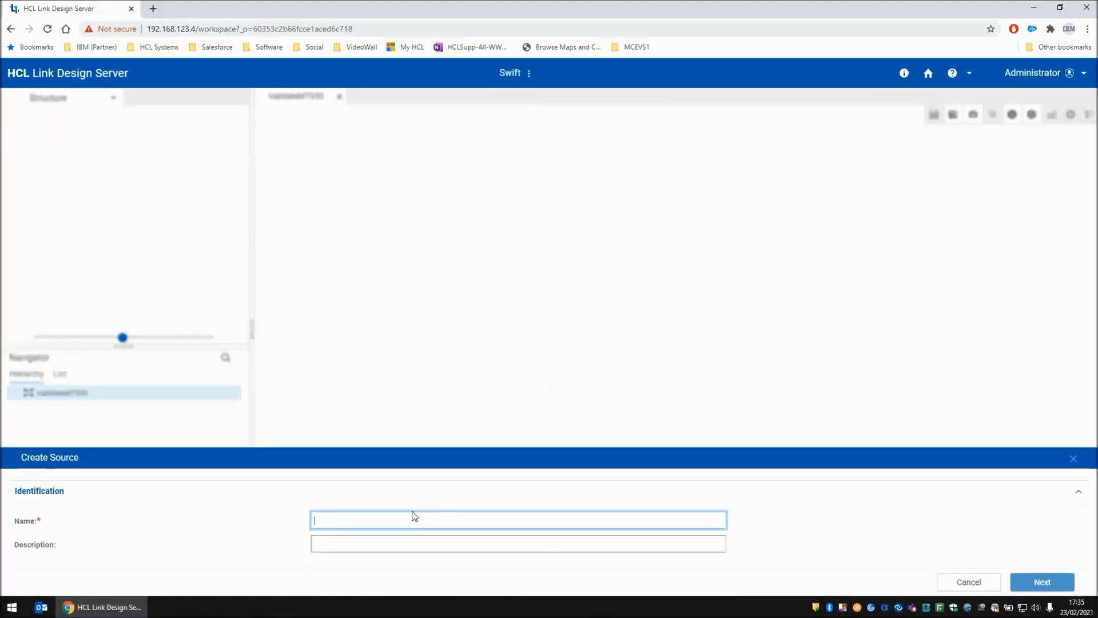
{"action": "type", "text": "in"}
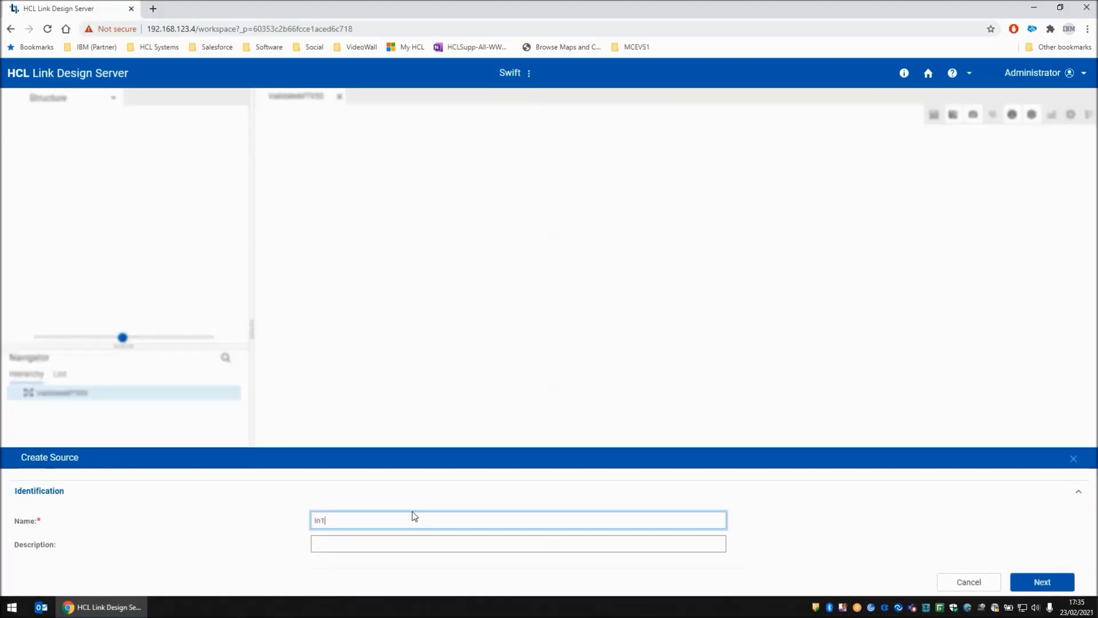
{"action": "left_click", "coordinate": [1051, 583]}
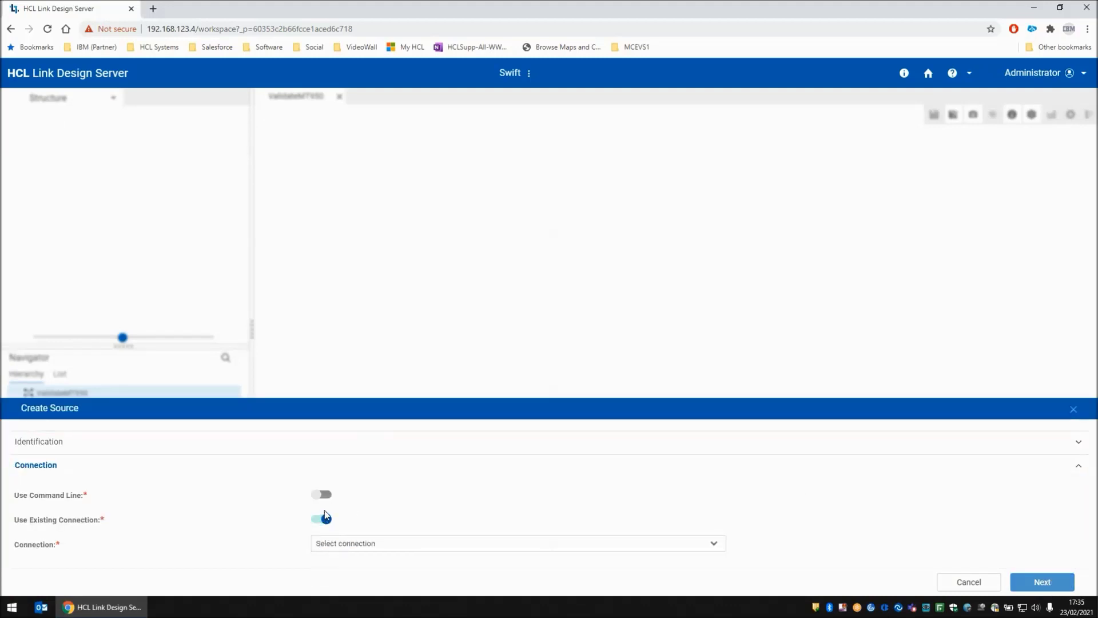
Turn off the existing connection for the source, choose the File type and set the file path to mt950.bad.txt.
{"action": "left_click", "coordinate": [325, 519]}
{"action": "left_click", "coordinate": [344, 543]}
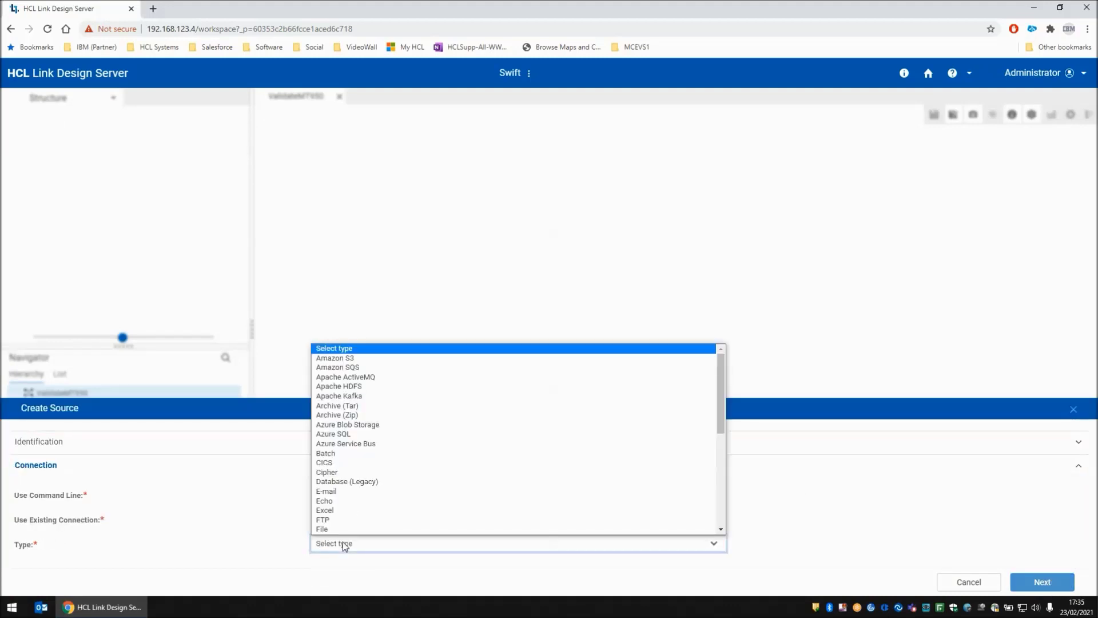
{"action": "scroll", "coordinate": [337, 528], "scroll_direction": "down", "scroll_amount": 1}
{"action": "left_click", "coordinate": [335, 508]}
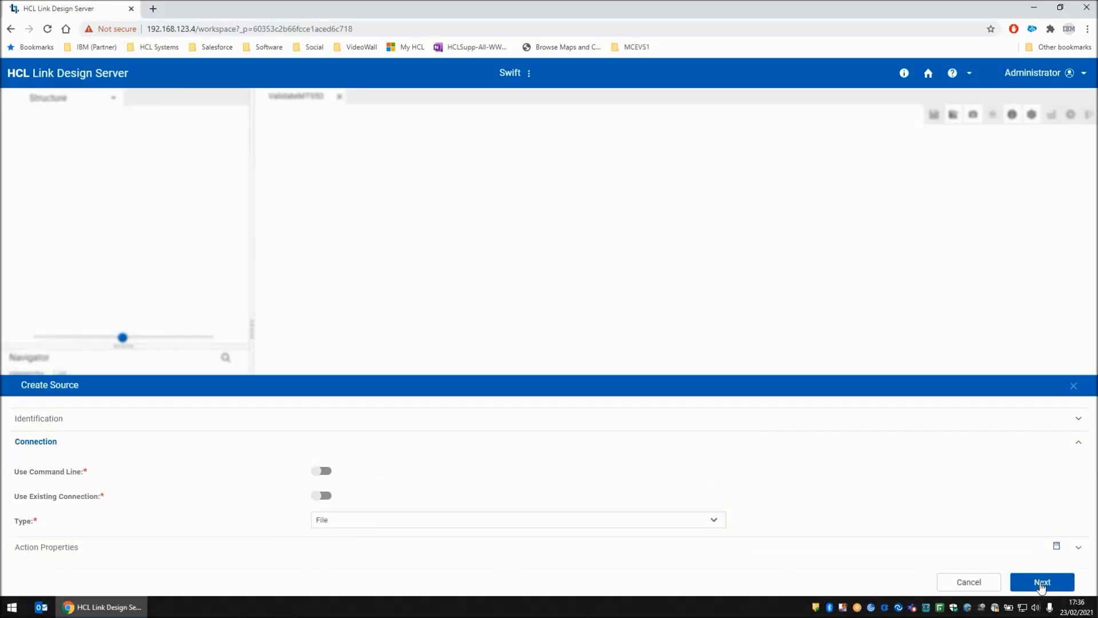
{"action": "left_click", "coordinate": [1041, 582]}
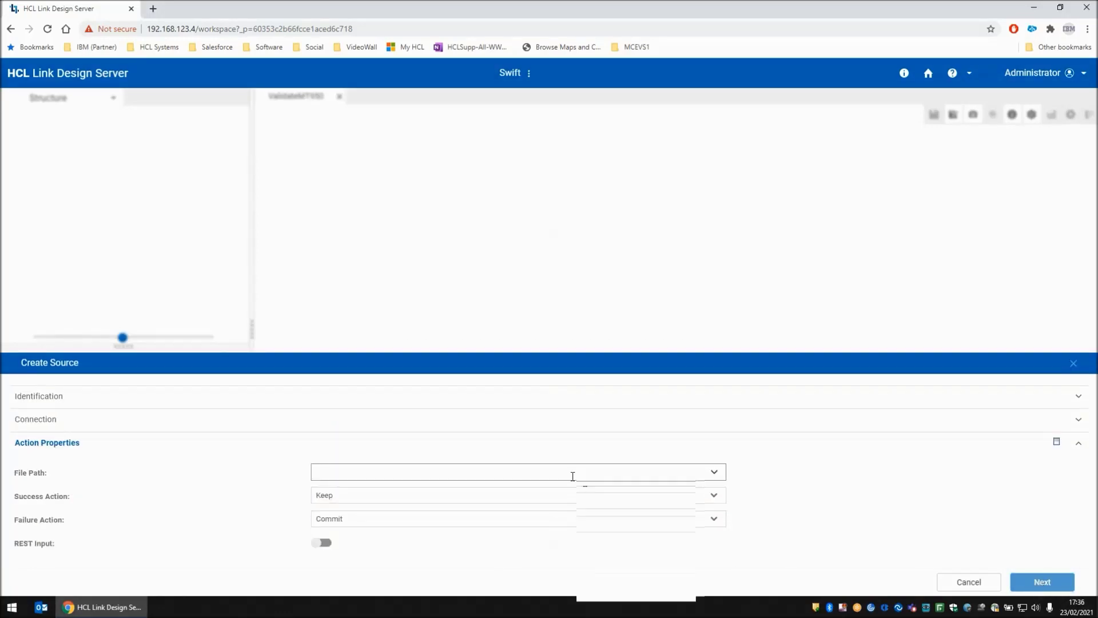
{"action": "left_click", "coordinate": [715, 470]}
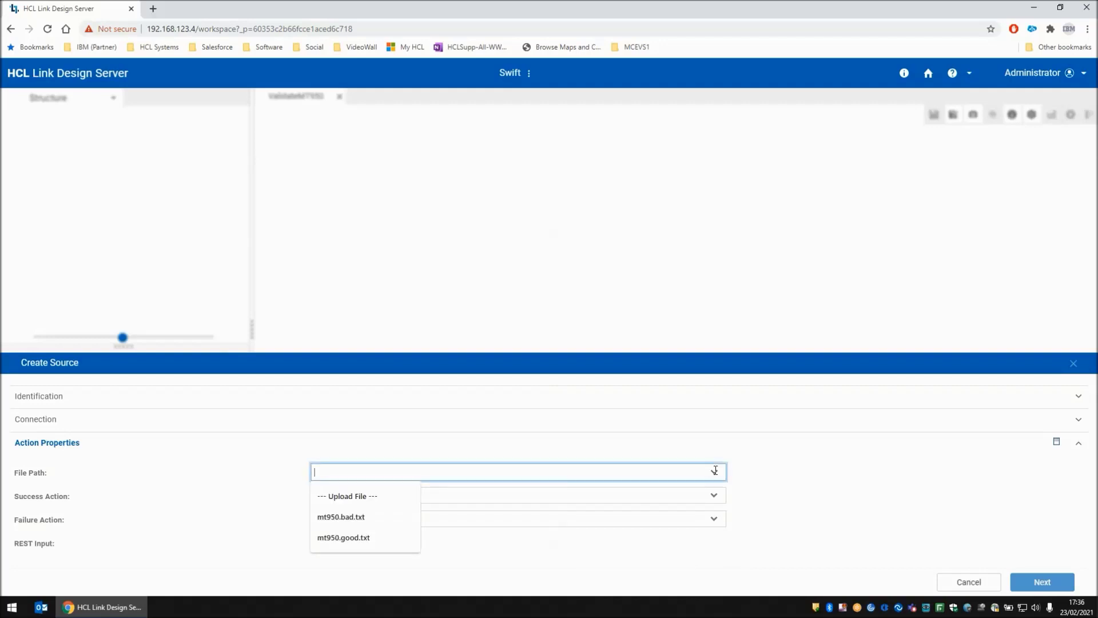
{"action": "left_click", "coordinate": [361, 517]}
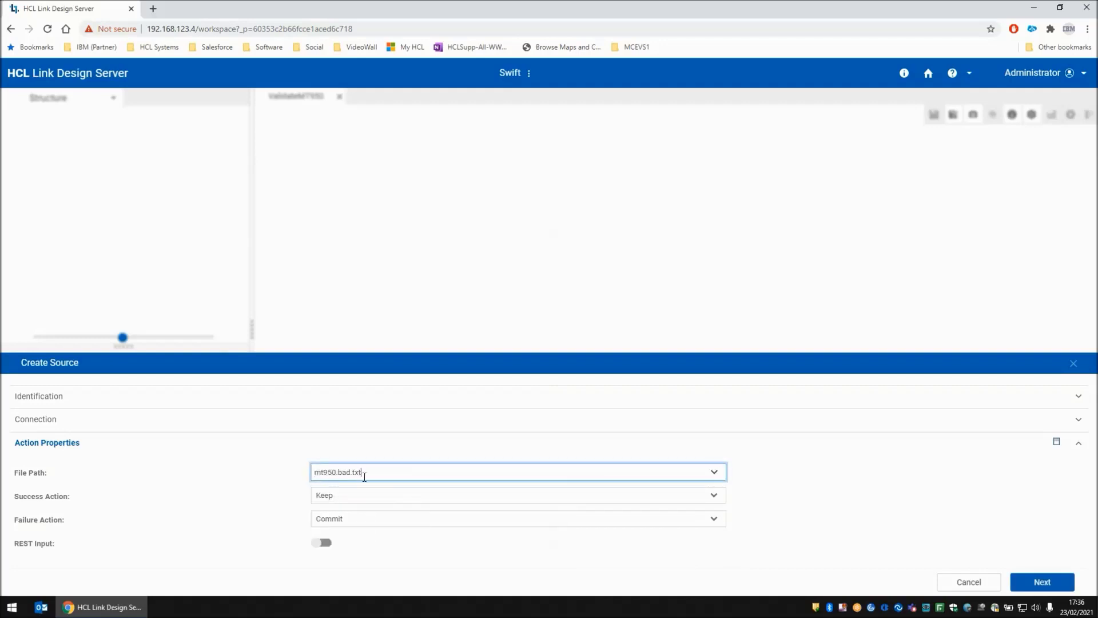
{"action": "left_click", "coordinate": [1031, 581]}
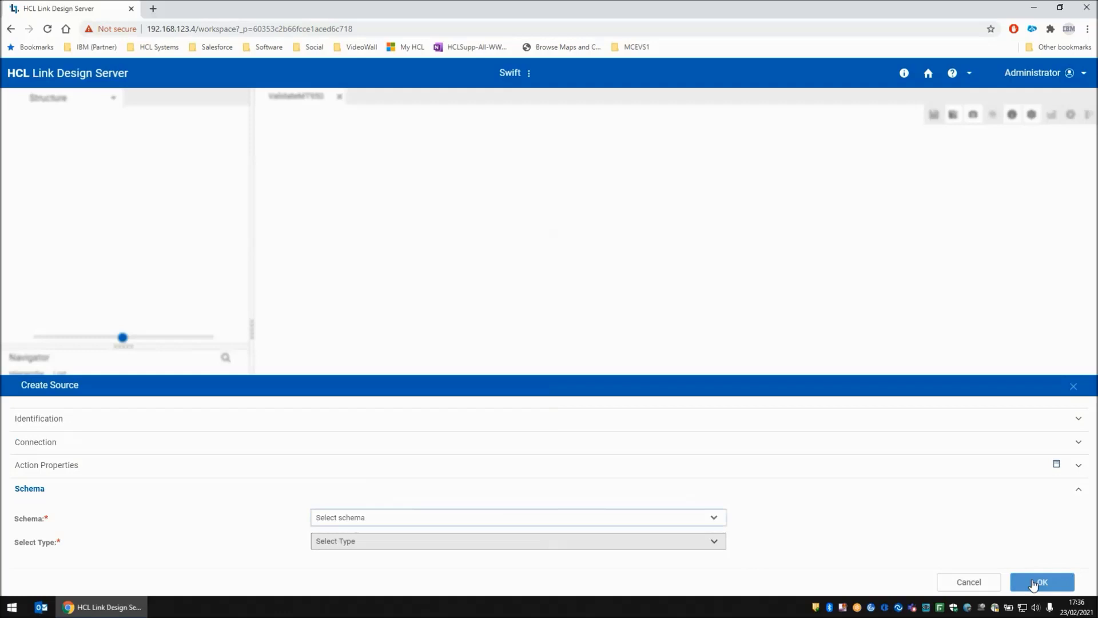
Assign the swift_iso7775_2020 schema to the source with the MT950 type from Batch > Category9, and finish creating it.
{"action": "left_click", "coordinate": [371, 516]}
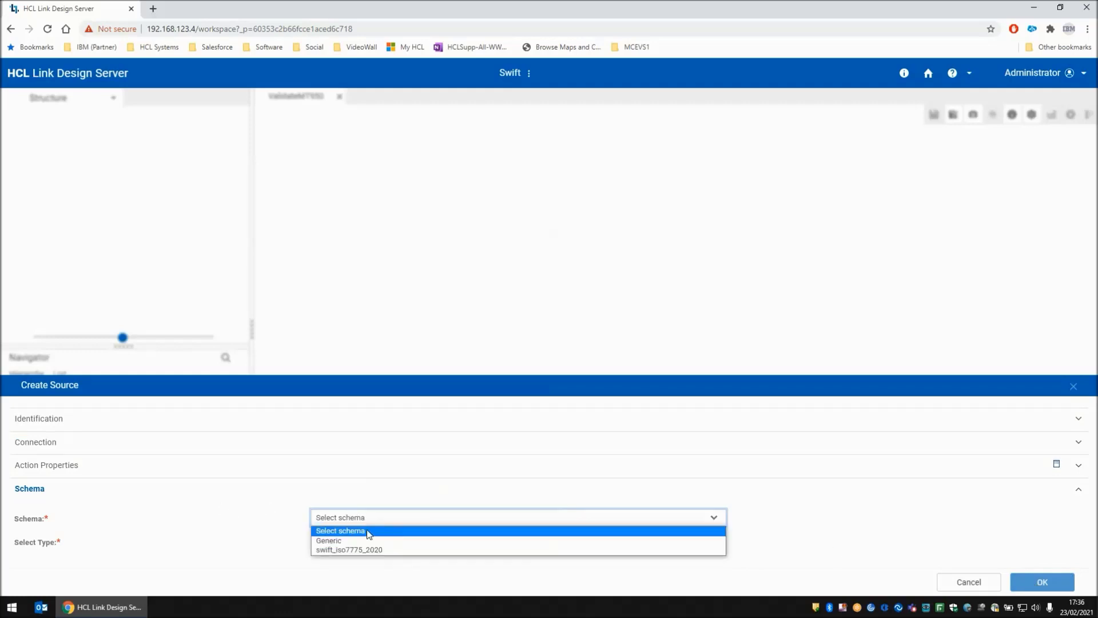
{"action": "left_click", "coordinate": [364, 548]}
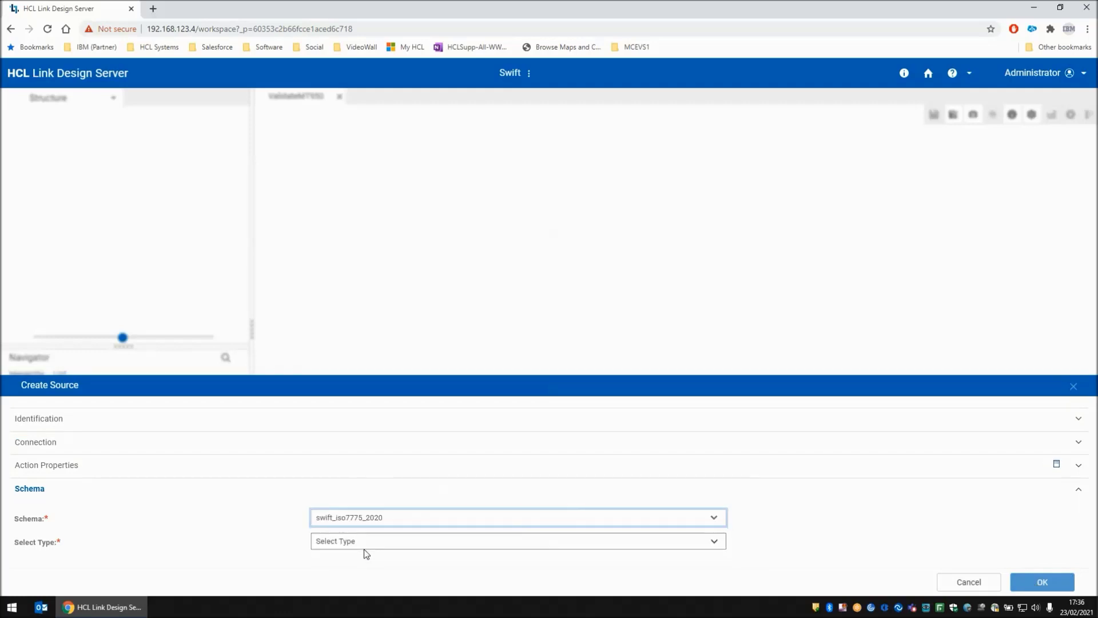
{"action": "left_click", "coordinate": [369, 545]}
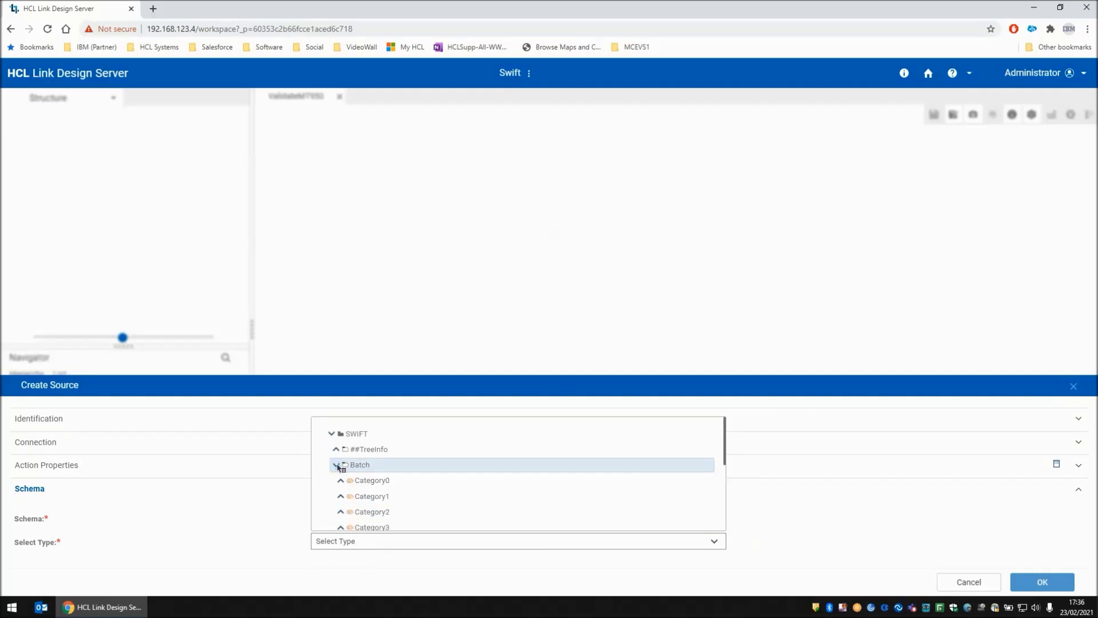
{"action": "scroll", "coordinate": [339, 466], "scroll_direction": "down", "scroll_amount": 3}
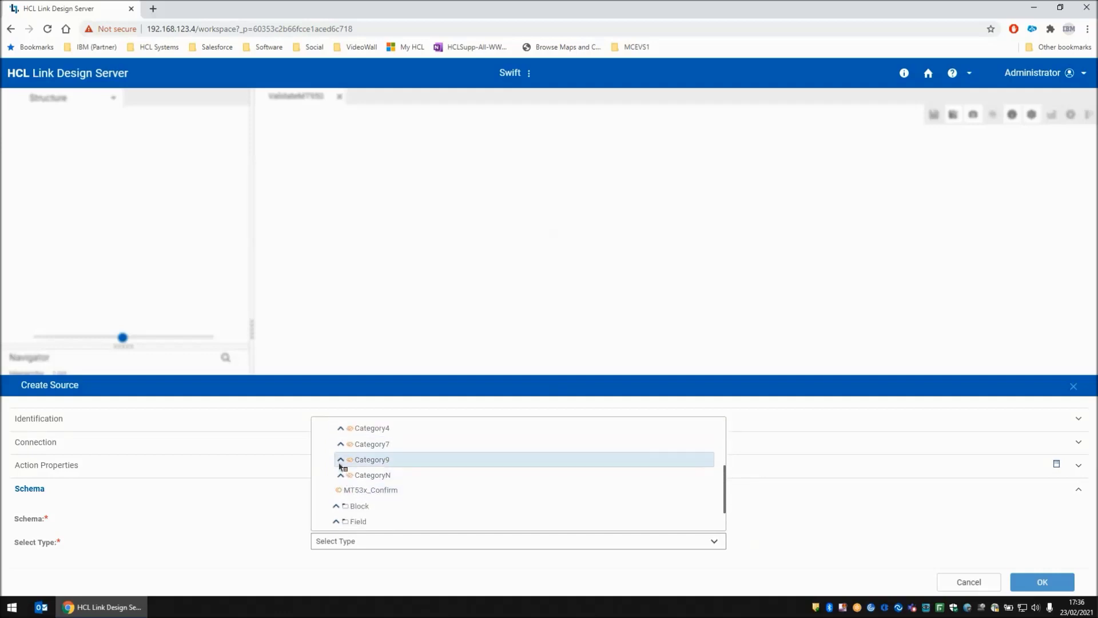
{"action": "left_click", "coordinate": [340, 464]}
{"action": "scroll", "coordinate": [341, 489], "scroll_direction": "down", "scroll_amount": 2}
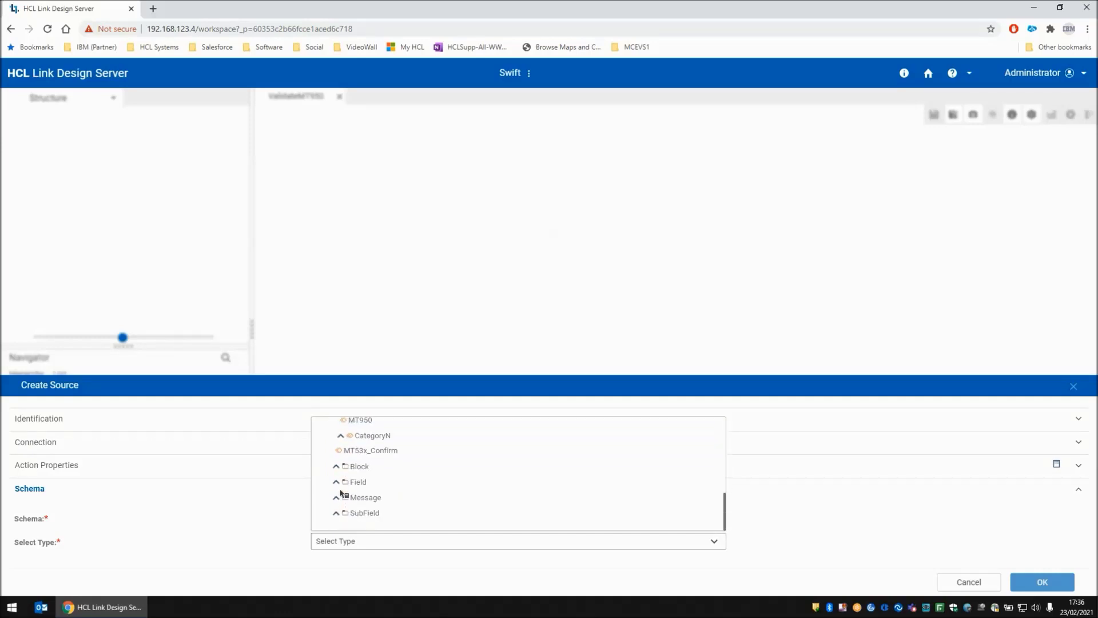
{"action": "scroll", "coordinate": [343, 486], "scroll_direction": "up", "scroll_amount": 1}
{"action": "left_click", "coordinate": [351, 479]}
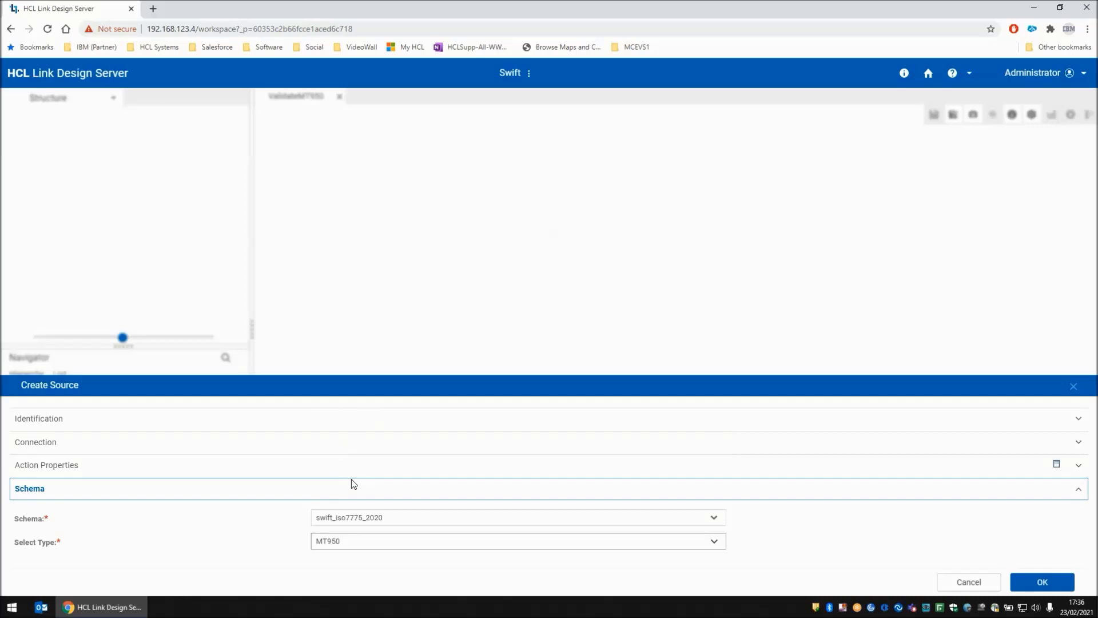
{"action": "left_click", "coordinate": [1031, 581]}
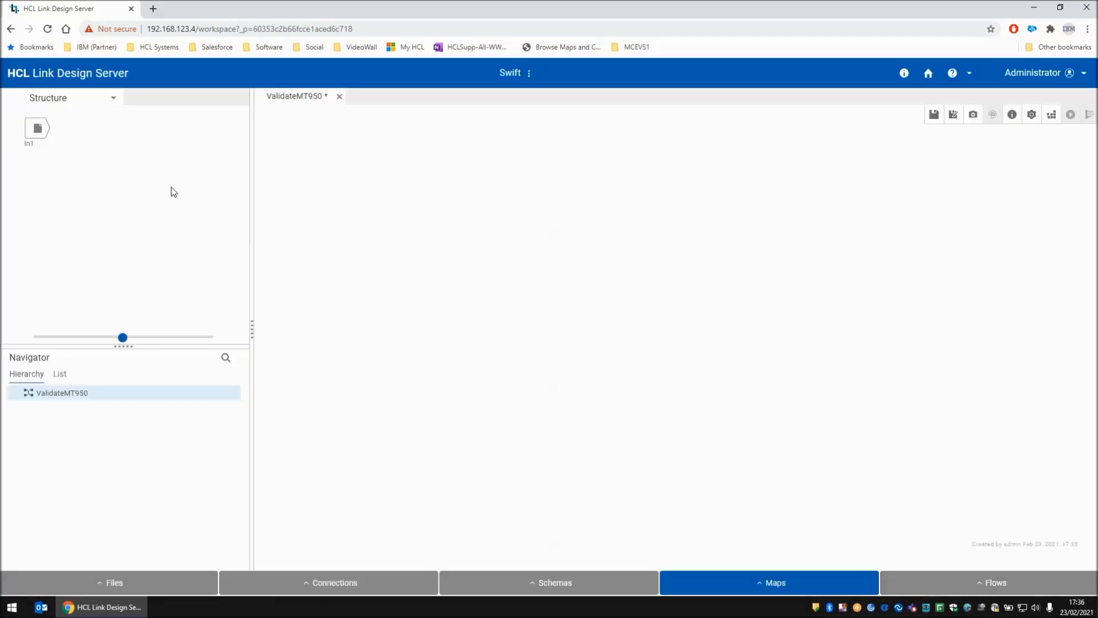
Add the In1 source to the map canvas and expand its top level.
{"action": "left_click", "coordinate": [40, 133]}
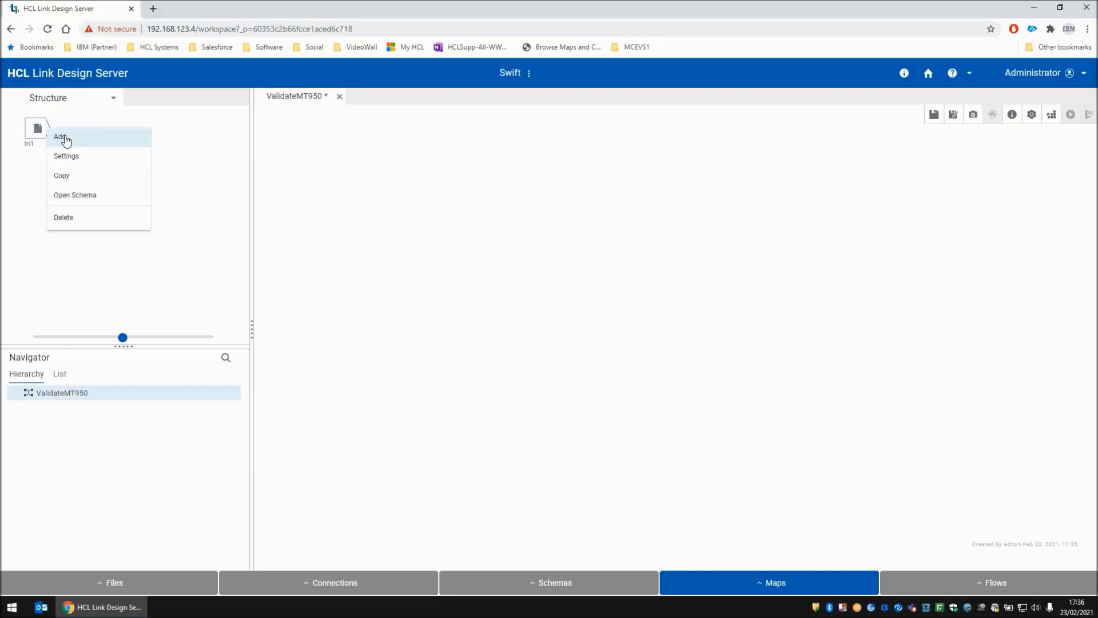
{"action": "left_click", "coordinate": [63, 139]}
{"action": "left_click", "coordinate": [280, 163]}
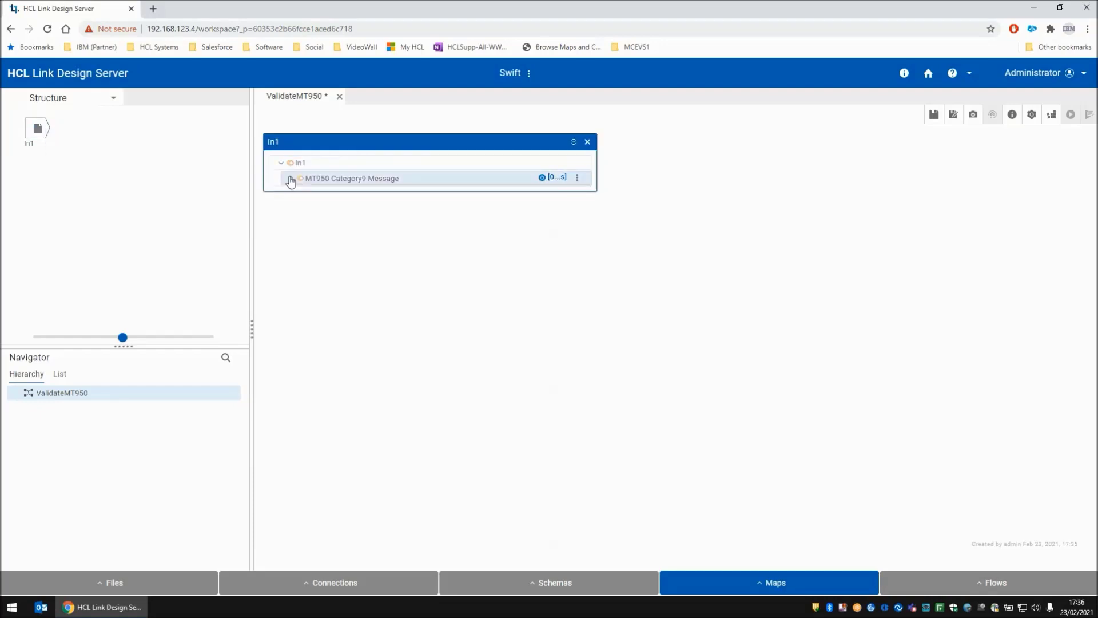
Expand the MT950 Category9 Message group in In1, and save, build and run the ValidateMT950 map.
{"action": "left_click", "coordinate": [291, 178]}
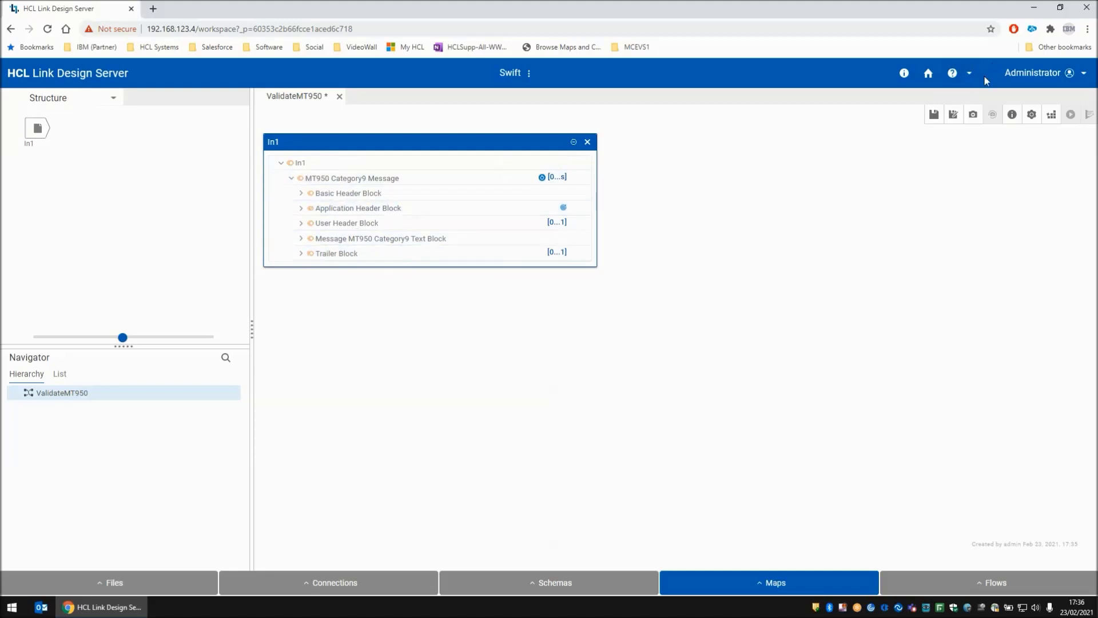
{"action": "left_click", "coordinate": [934, 117]}
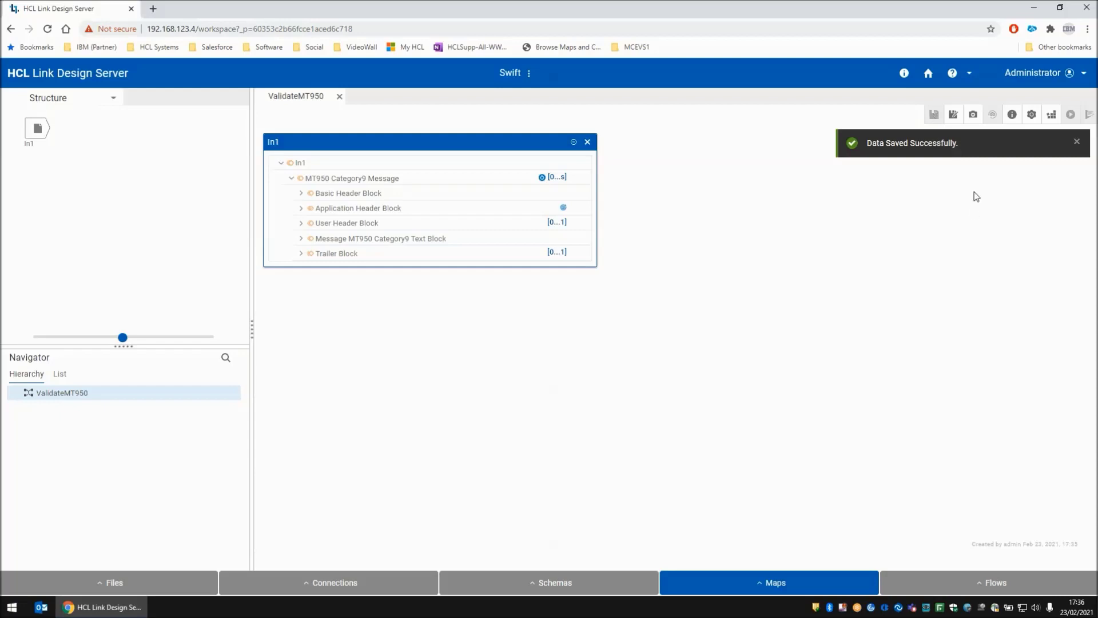
{"action": "left_click", "coordinate": [1050, 117]}
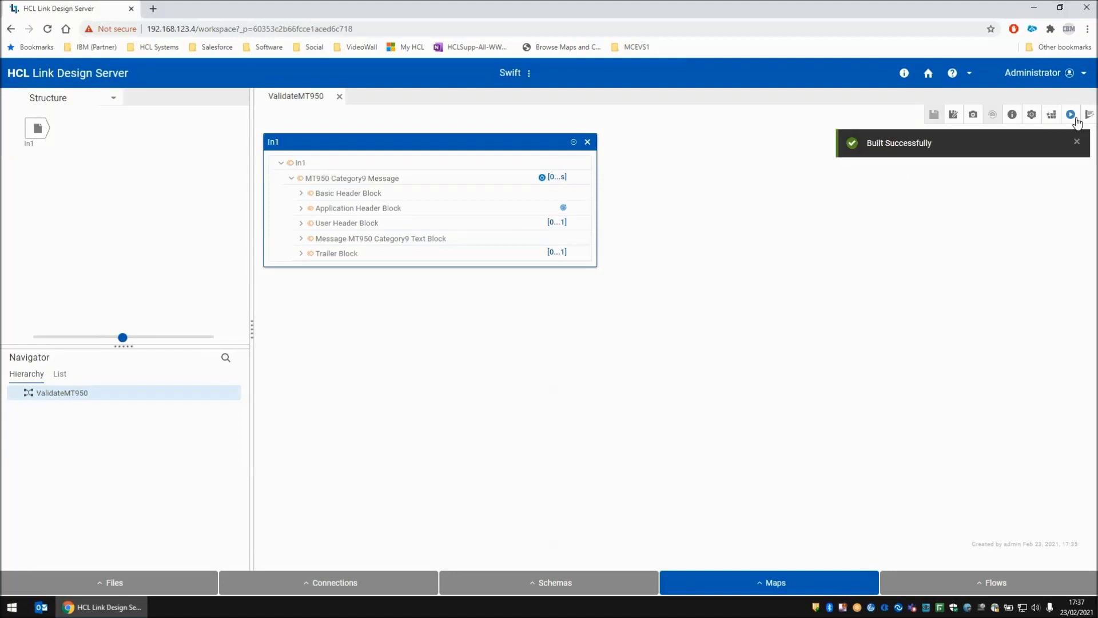
{"action": "left_click", "coordinate": [1070, 116]}
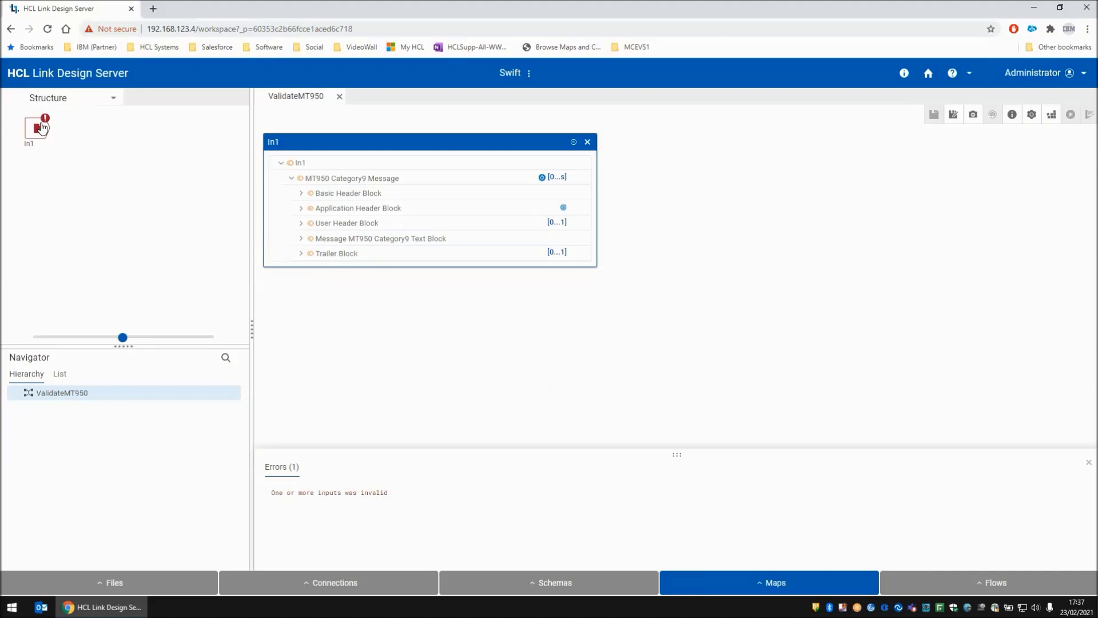
Enable warnings in the map settings and set Input Contains Errors, Invalid Outputs, Input Unknown Data Found and Output Unknown Data Found to Fail.
{"action": "left_click", "coordinate": [1030, 120]}
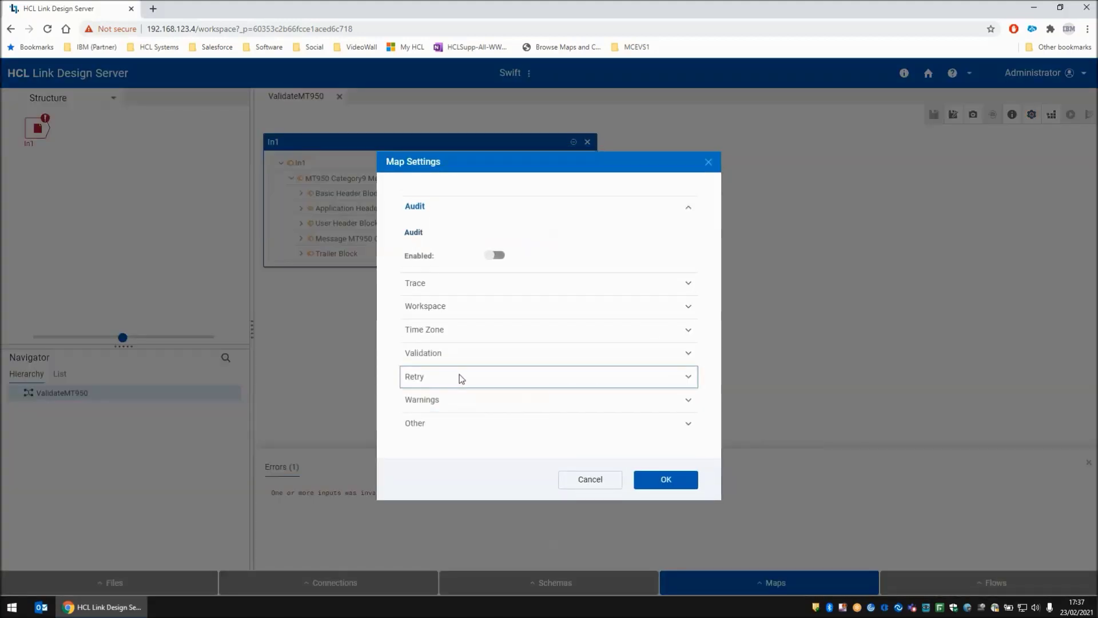
{"action": "left_click", "coordinate": [447, 405]}
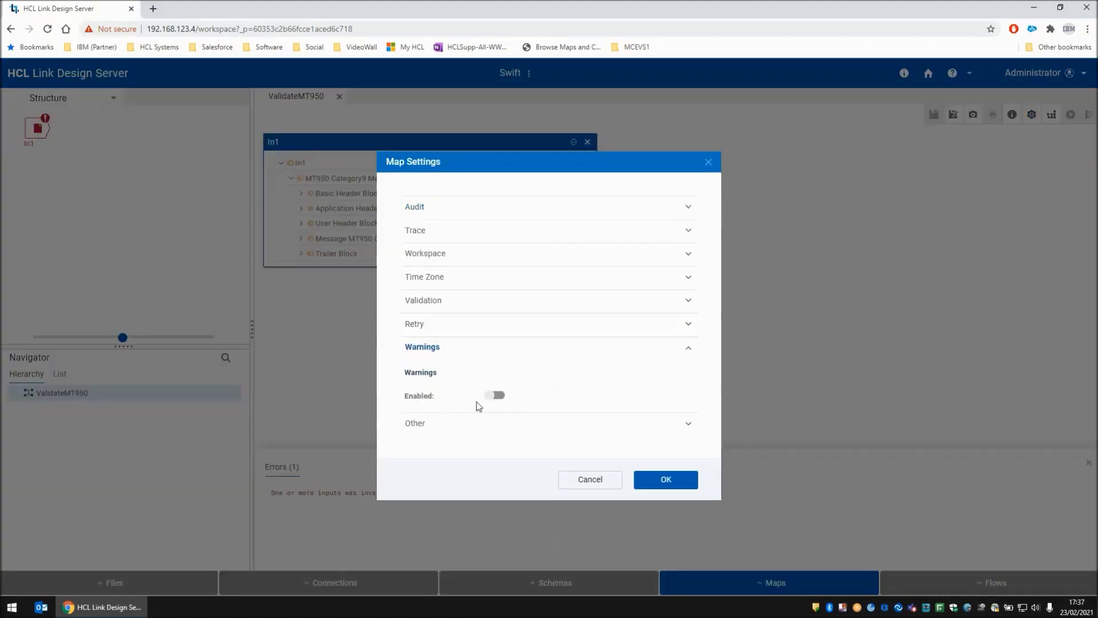
{"action": "left_click", "coordinate": [495, 395]}
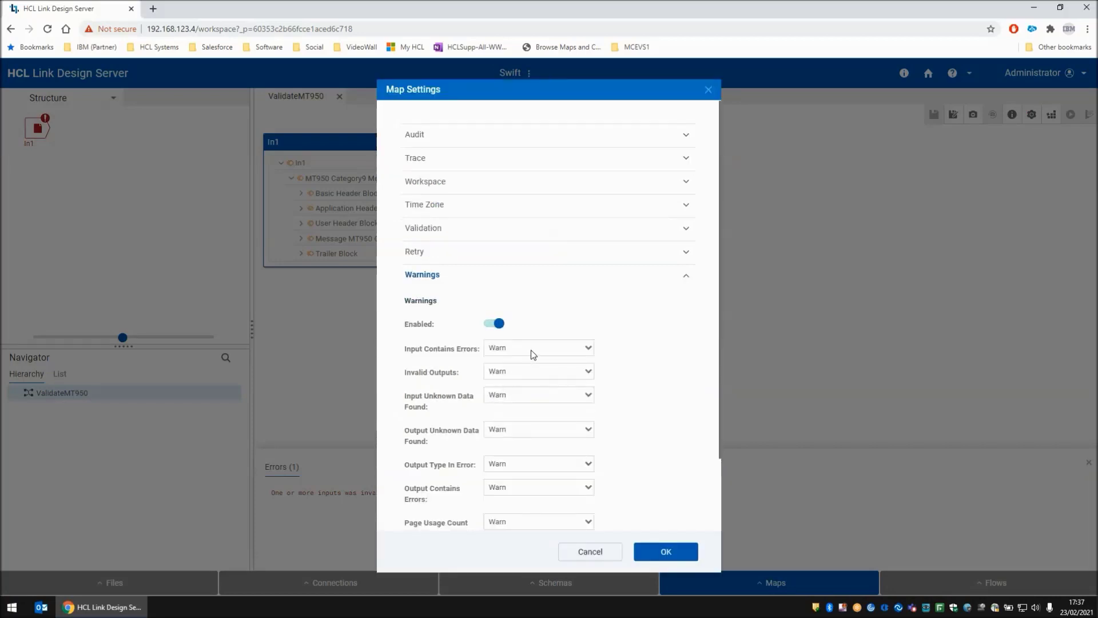
{"action": "left_click", "coordinate": [531, 349]}
{"action": "left_click", "coordinate": [514, 389]}
{"action": "left_click", "coordinate": [515, 371]}
{"action": "left_click", "coordinate": [503, 413]}
{"action": "left_click", "coordinate": [509, 395]}
{"action": "left_click", "coordinate": [509, 436]}
{"action": "left_click", "coordinate": [509, 429]}
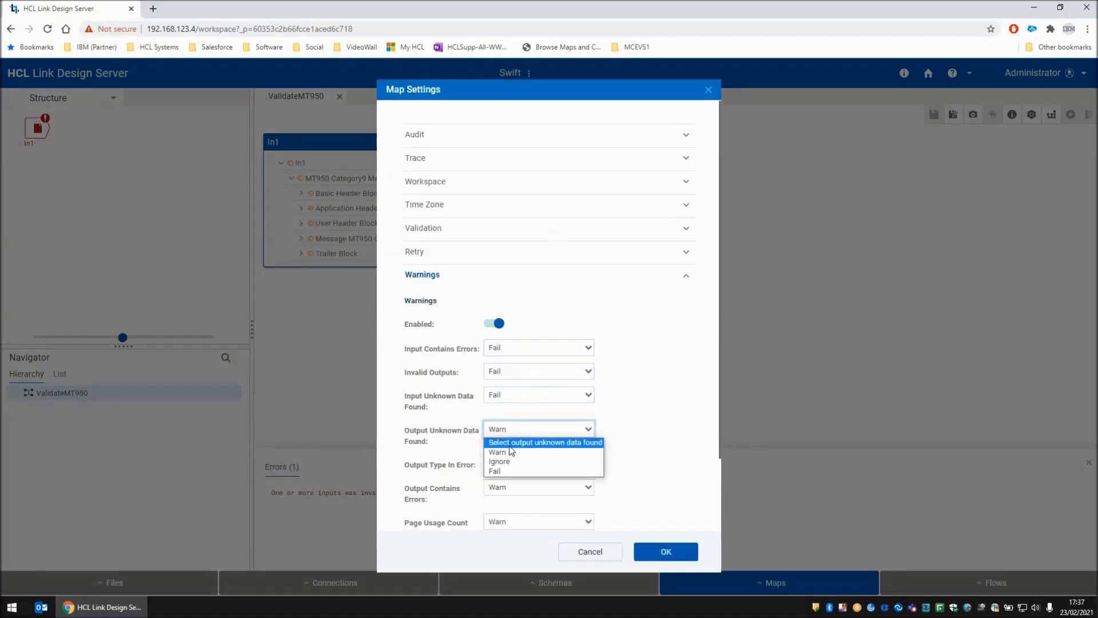
{"action": "left_click", "coordinate": [507, 471]}
Set Output Type In Error, Output Contains Errors, Page Usage Count Error and Too Few Pages to Fail, and apply the map settings.
{"action": "left_click", "coordinate": [509, 464]}
{"action": "left_click", "coordinate": [507, 505]}
{"action": "left_click", "coordinate": [510, 487]}
{"action": "left_click", "coordinate": [509, 529]}
{"action": "left_click", "coordinate": [510, 523]}
{"action": "left_click", "coordinate": [509, 564]}
{"action": "left_click_drag", "start_coordinate": [720, 413], "coordinate": [726, 480]}
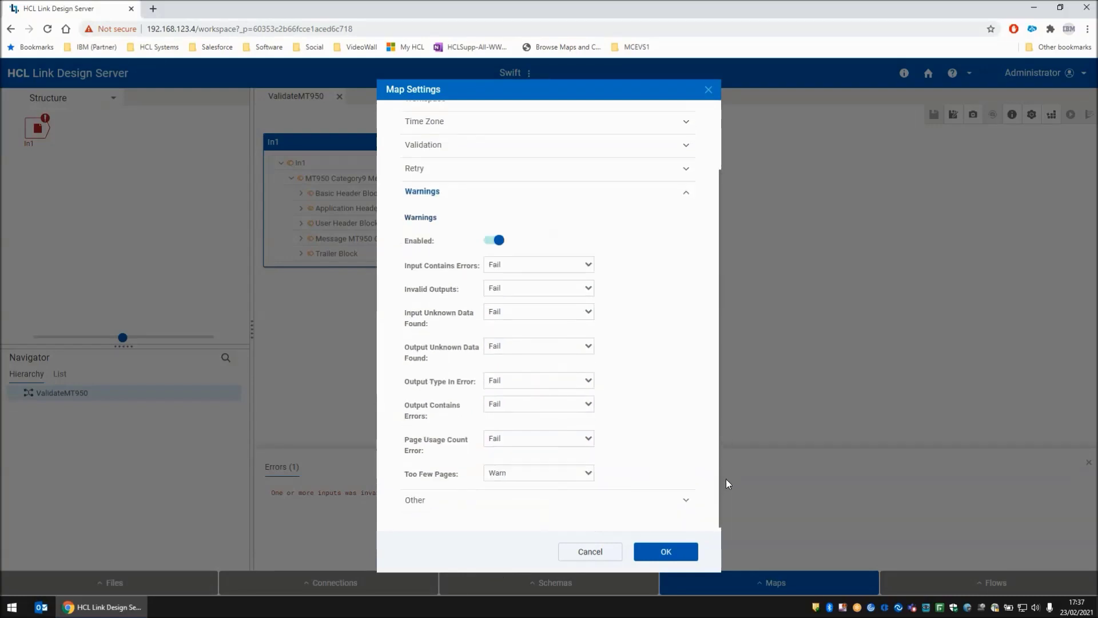
{"action": "left_click", "coordinate": [538, 472]}
{"action": "left_click", "coordinate": [496, 513]}
{"action": "left_click", "coordinate": [666, 551]}
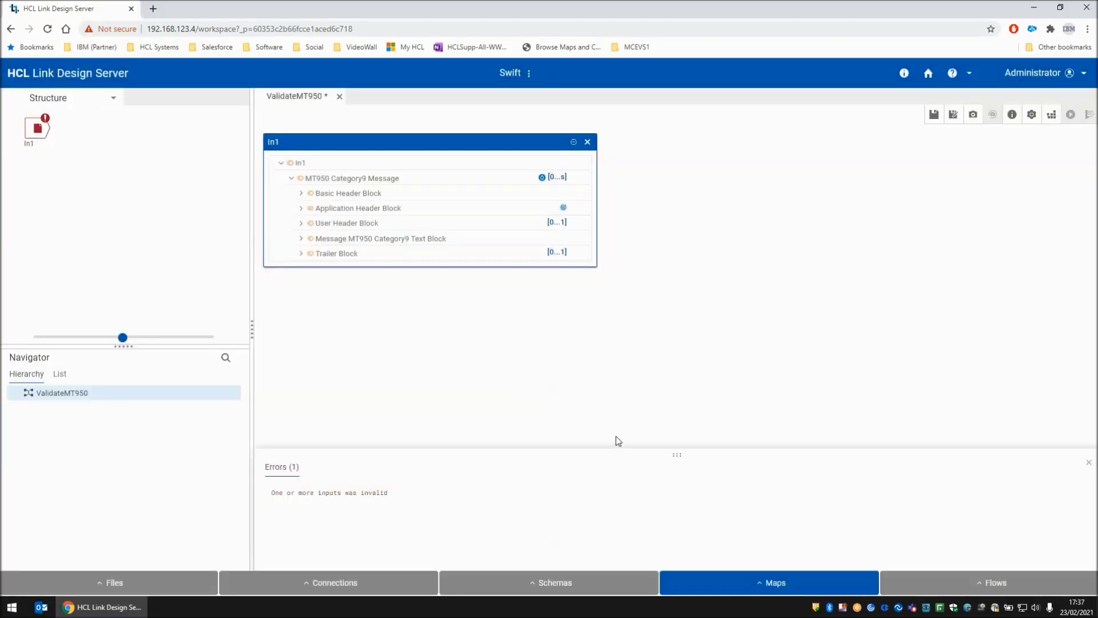
Save, build and run the ValidateMT950 map with the new warning settings.
{"action": "left_click", "coordinate": [935, 116]}
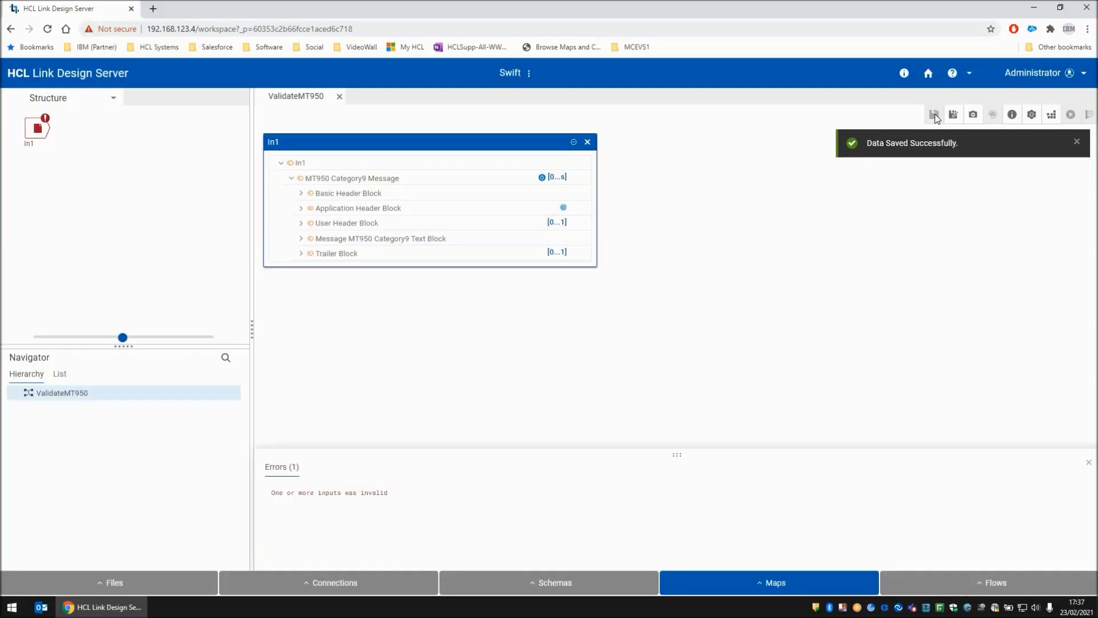
{"action": "left_click", "coordinate": [1052, 116]}
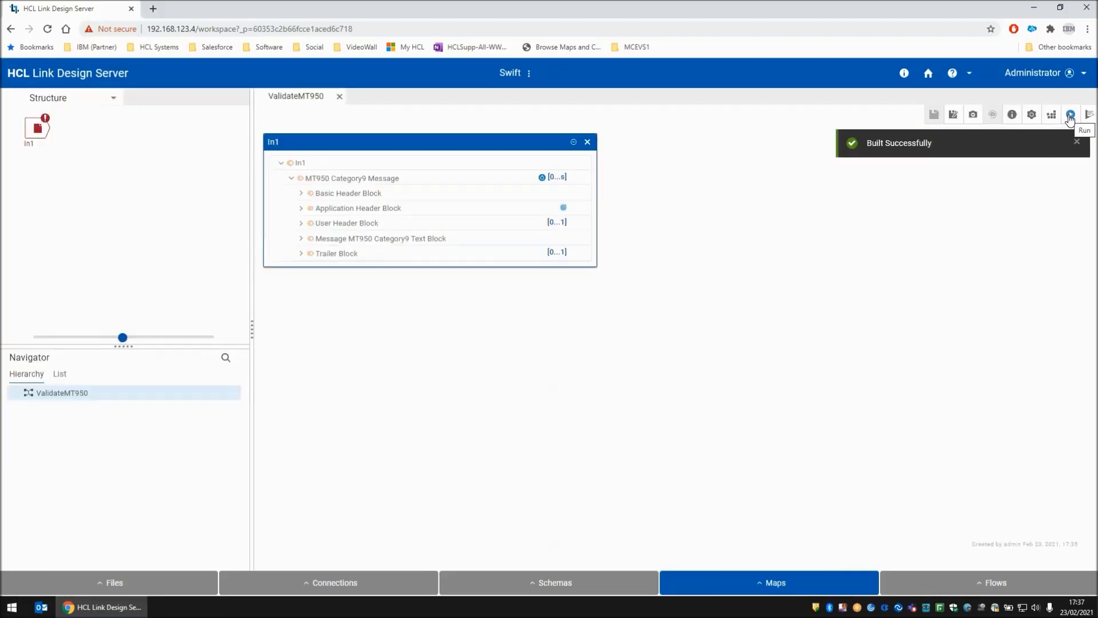
{"action": "left_click", "coordinate": [1070, 116]}
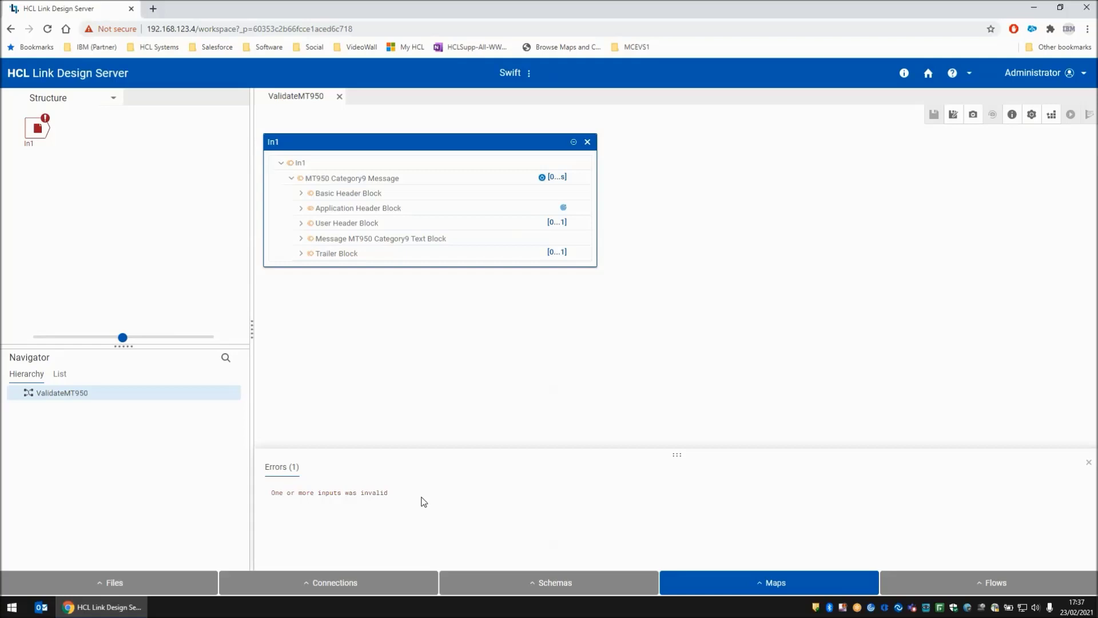
Edit the In1 source to set its file path to mt950.good.txt, keeping the existing schema and type.
{"action": "right_click", "coordinate": [31, 133]}
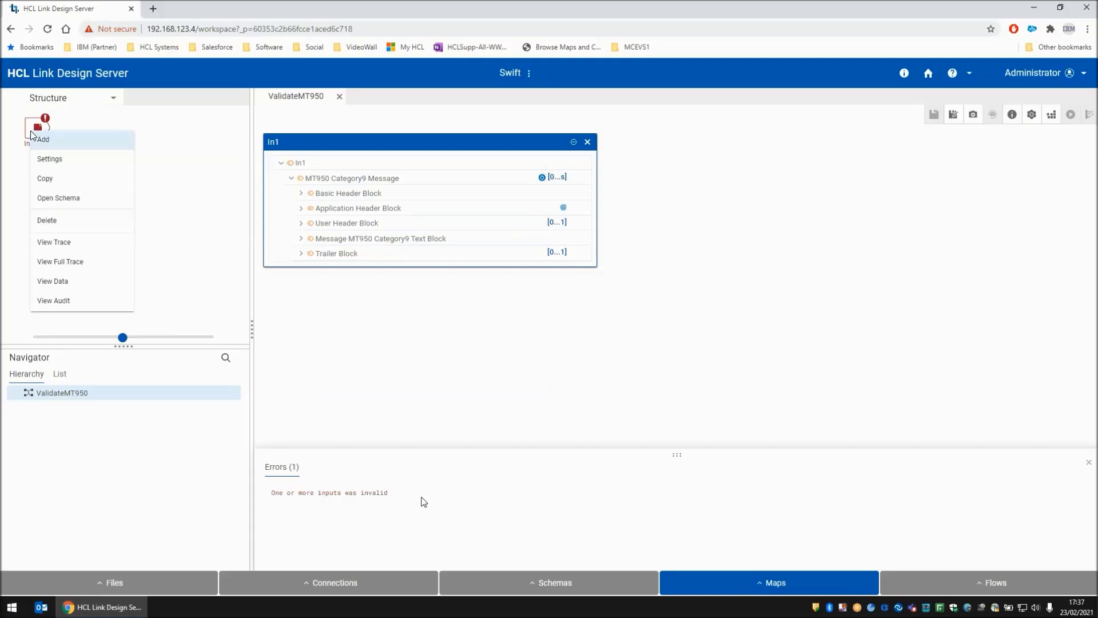
{"action": "left_click", "coordinate": [48, 159]}
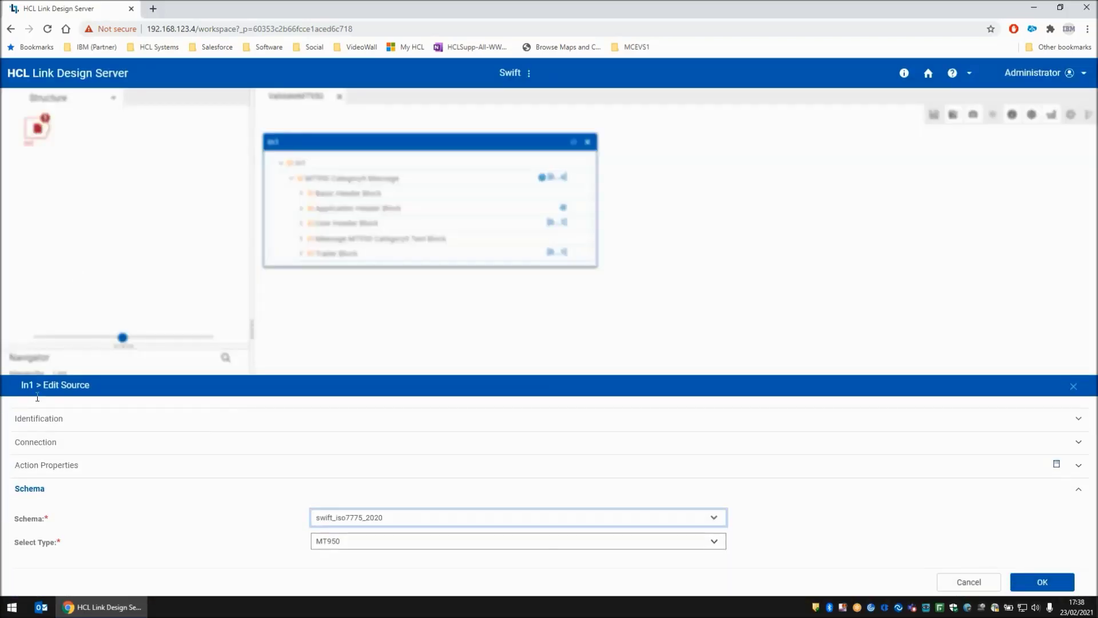
{"action": "left_click", "coordinate": [35, 442]}
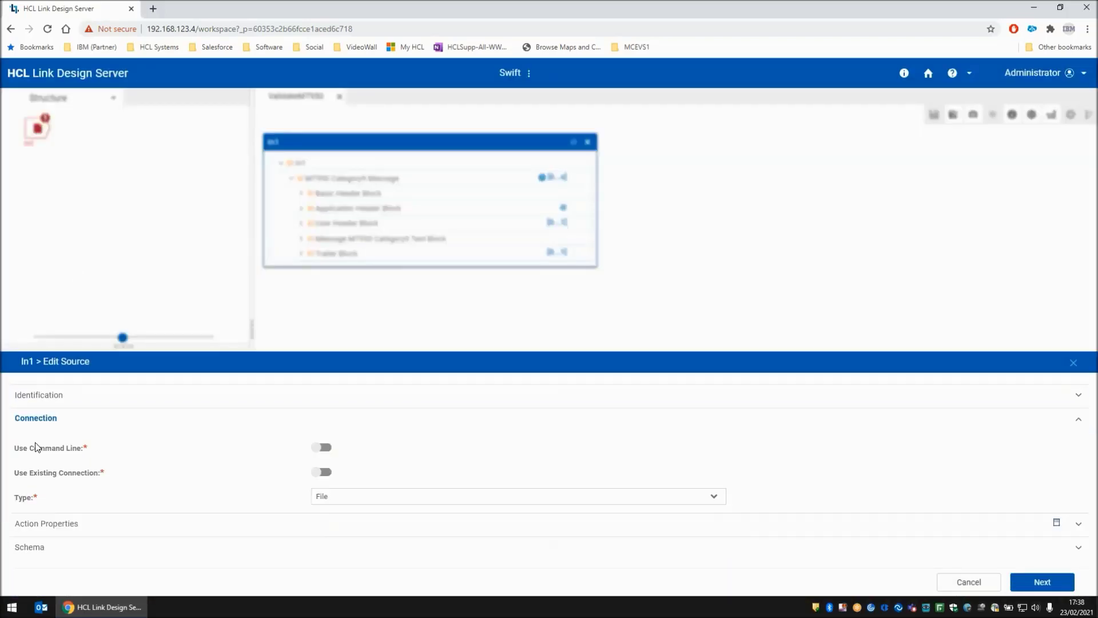
{"action": "left_click", "coordinate": [37, 523]}
{"action": "left_click", "coordinate": [380, 449]}
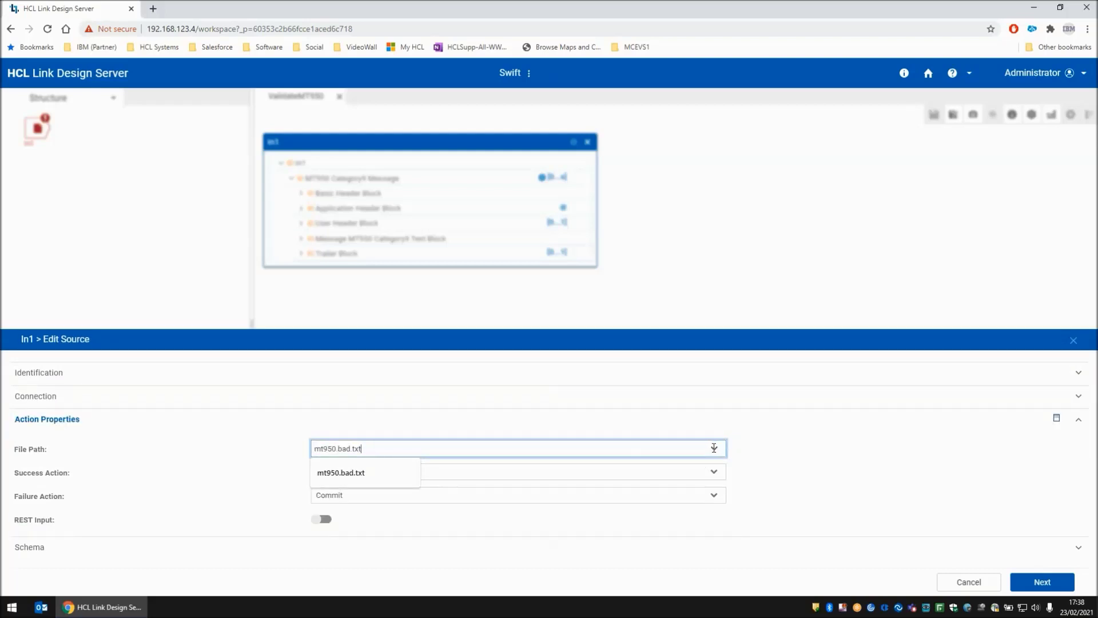
{"action": "key", "text": "BackSpace"}
{"action": "key", "text": "BackSpace"}
{"action": "key", "text": "BackSpace"}
{"action": "key", "text": "BackSpace"}
{"action": "key", "text": "BackSpace"}
{"action": "key", "text": "BackSpace"}
{"action": "key", "text": "BackSpace"}
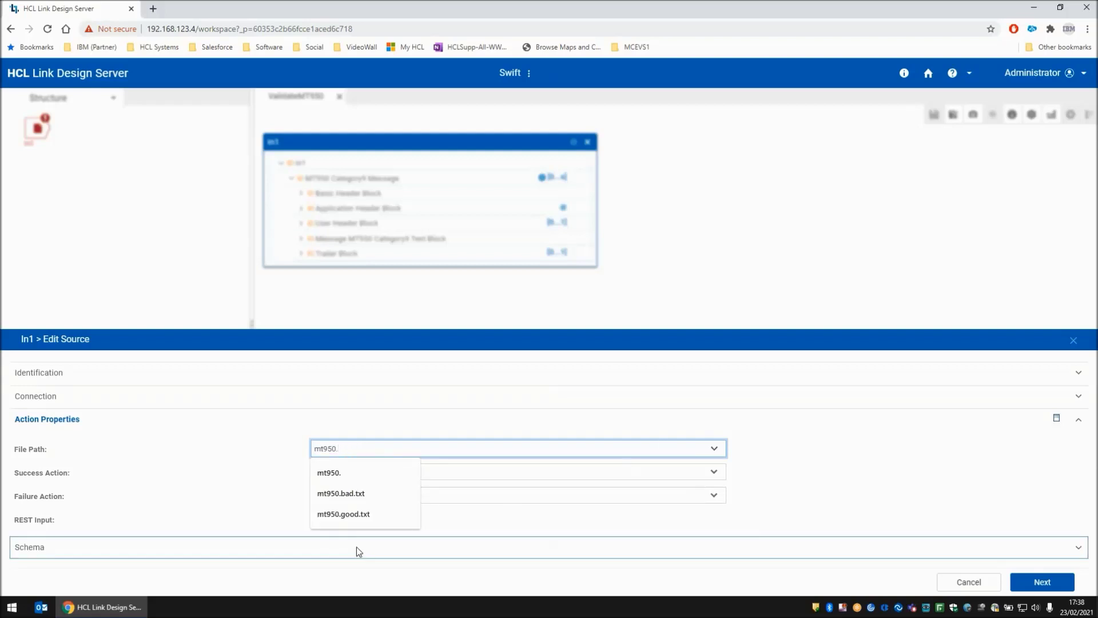
{"action": "left_click", "coordinate": [360, 513]}
{"action": "left_click", "coordinate": [1032, 583]}
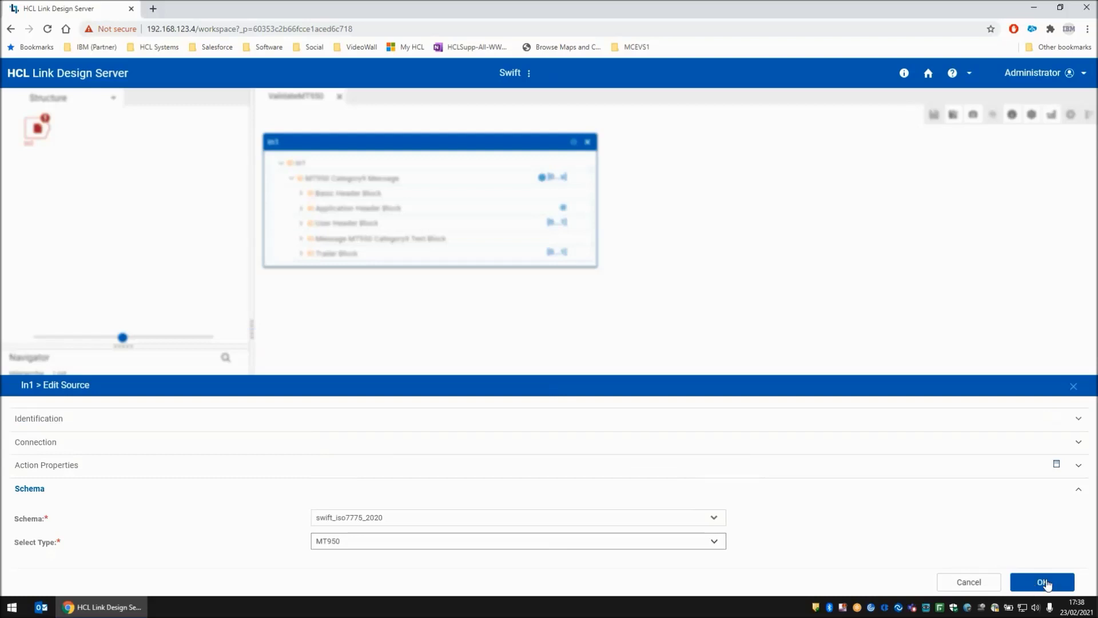
{"action": "left_click", "coordinate": [1043, 580]}
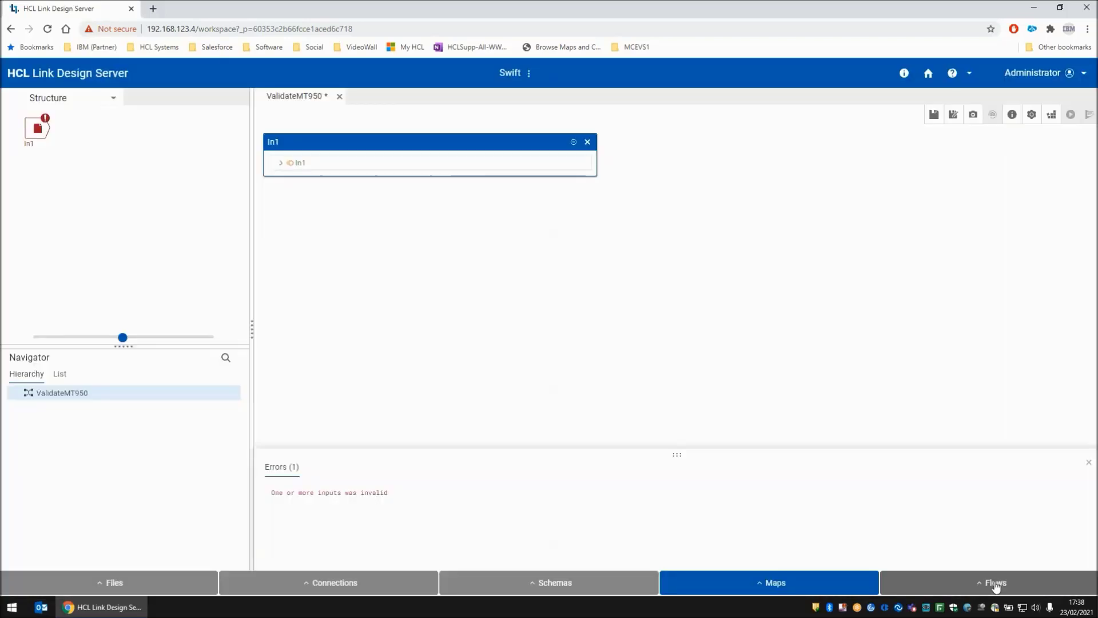
Save, rebuild and run the ValidateMT950 map against the mt950.good.txt input.
{"action": "left_click", "coordinate": [933, 117]}
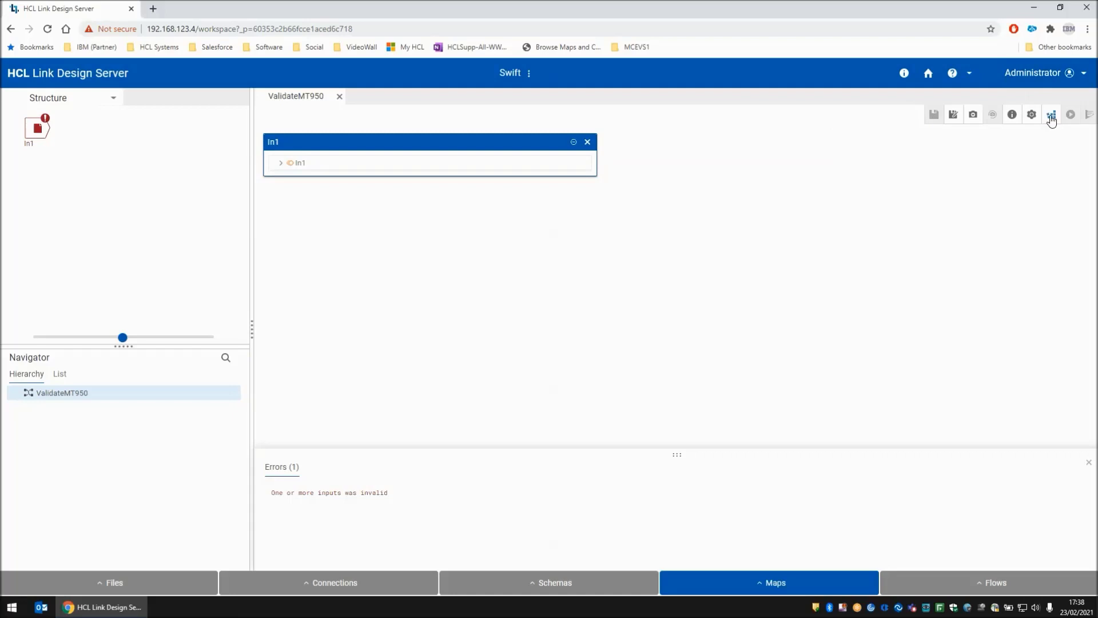
{"action": "left_click", "coordinate": [1051, 117]}
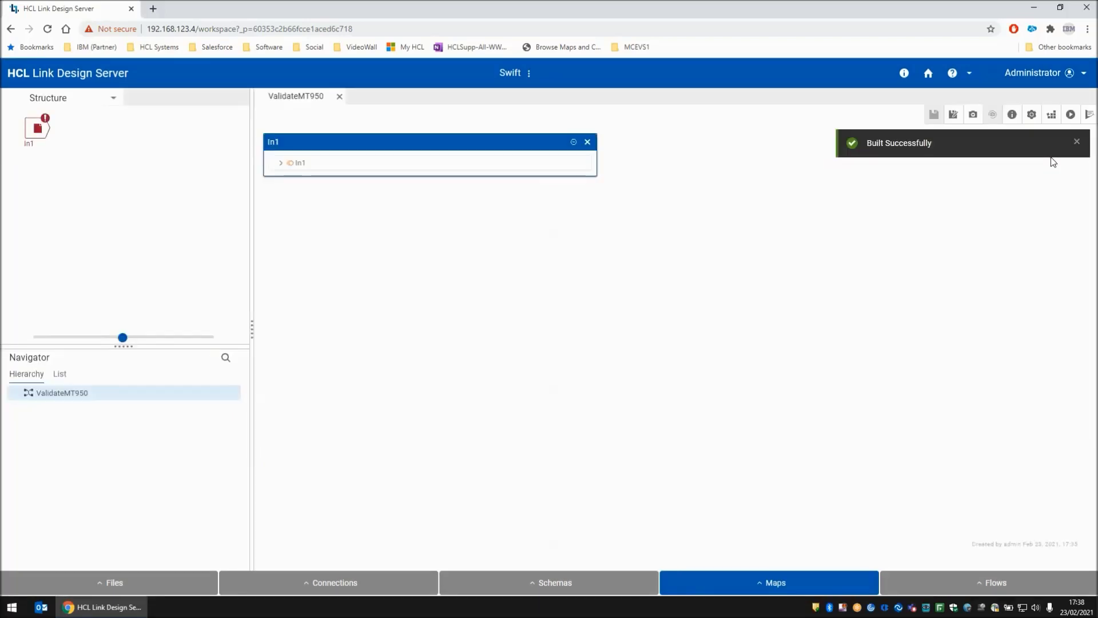
{"action": "left_click", "coordinate": [1070, 116]}
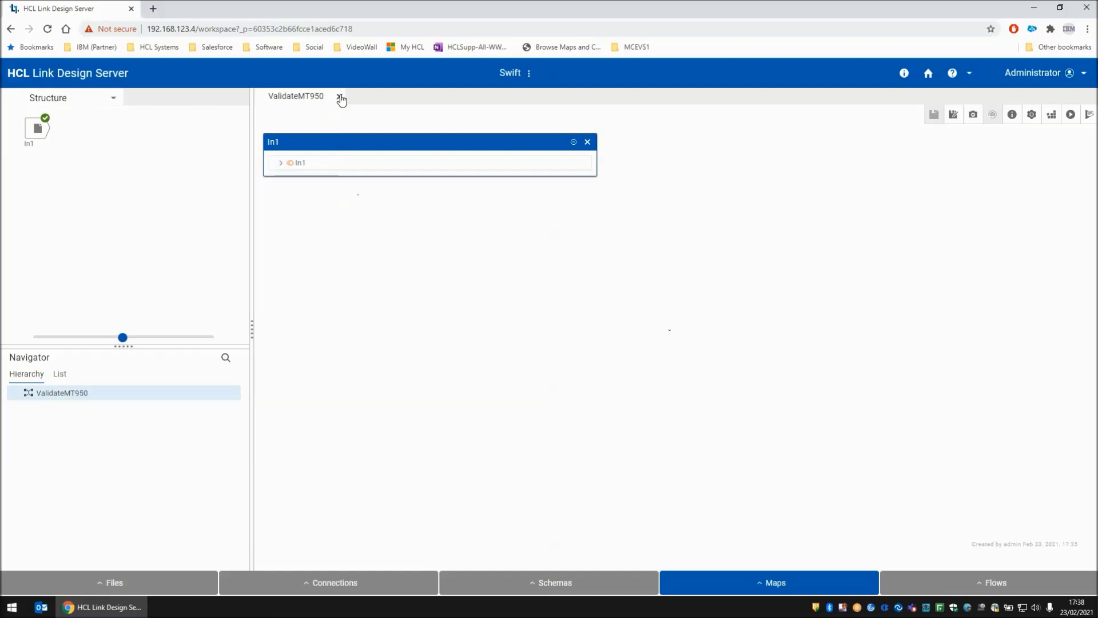
Close the ValidateMT950 map and create a new map named ReportMT950.
{"action": "left_click", "coordinate": [340, 96]}
{"action": "left_click", "coordinate": [766, 586]}
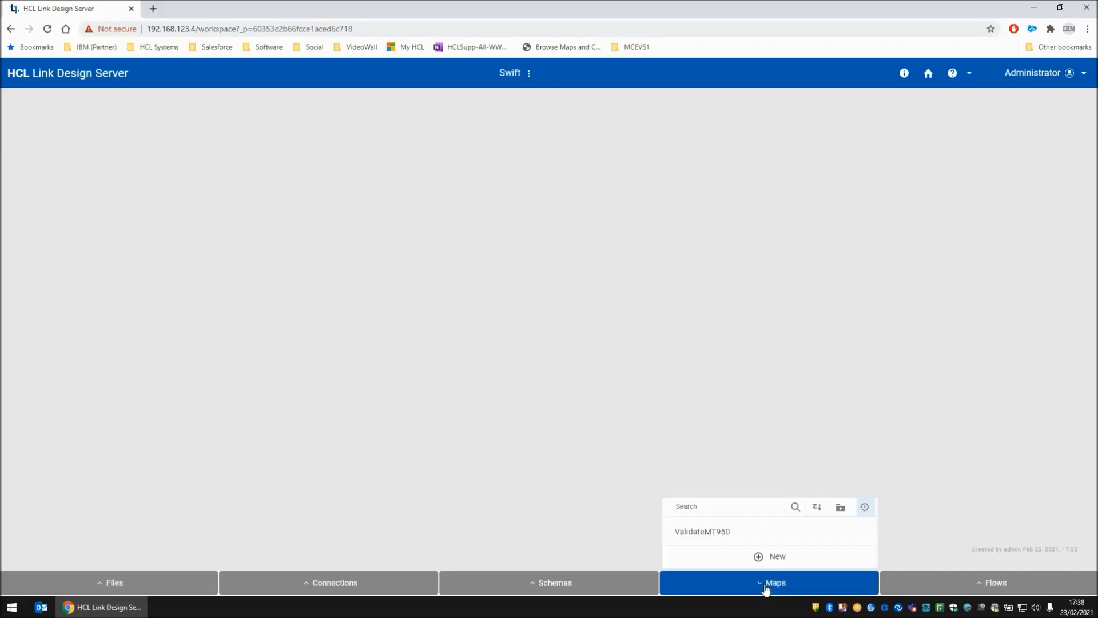
{"action": "left_click", "coordinate": [762, 557]}
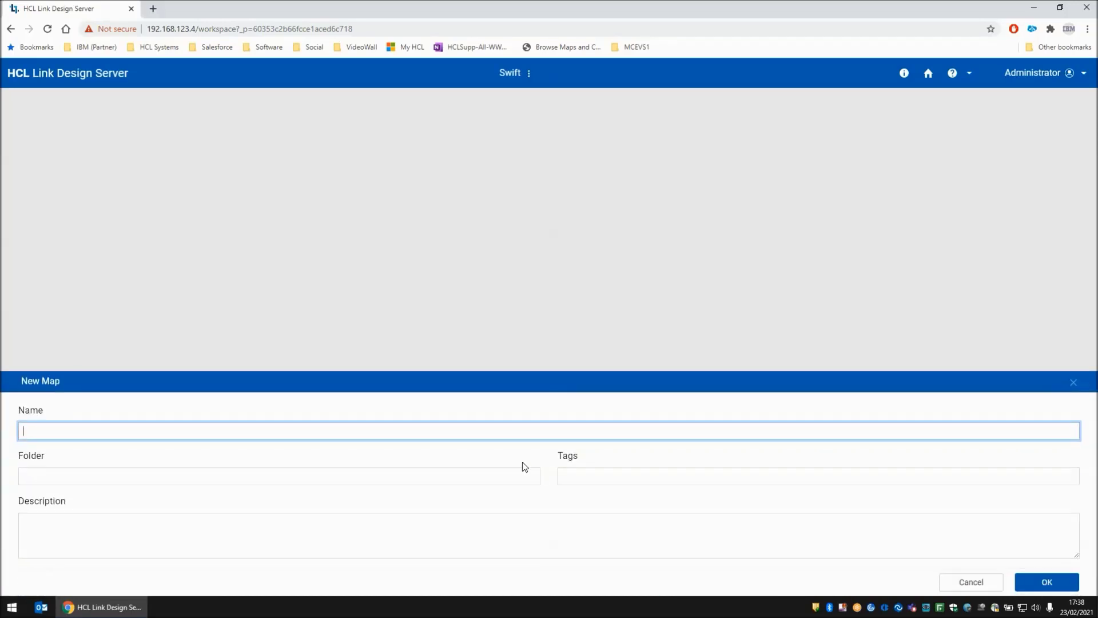
{"action": "type", "text": "ReportMT950"}
{"action": "left_click", "coordinate": [1059, 582]}
Start creating a source for the ReportMT950 map and name it In1.
{"action": "left_click", "coordinate": [46, 106]}
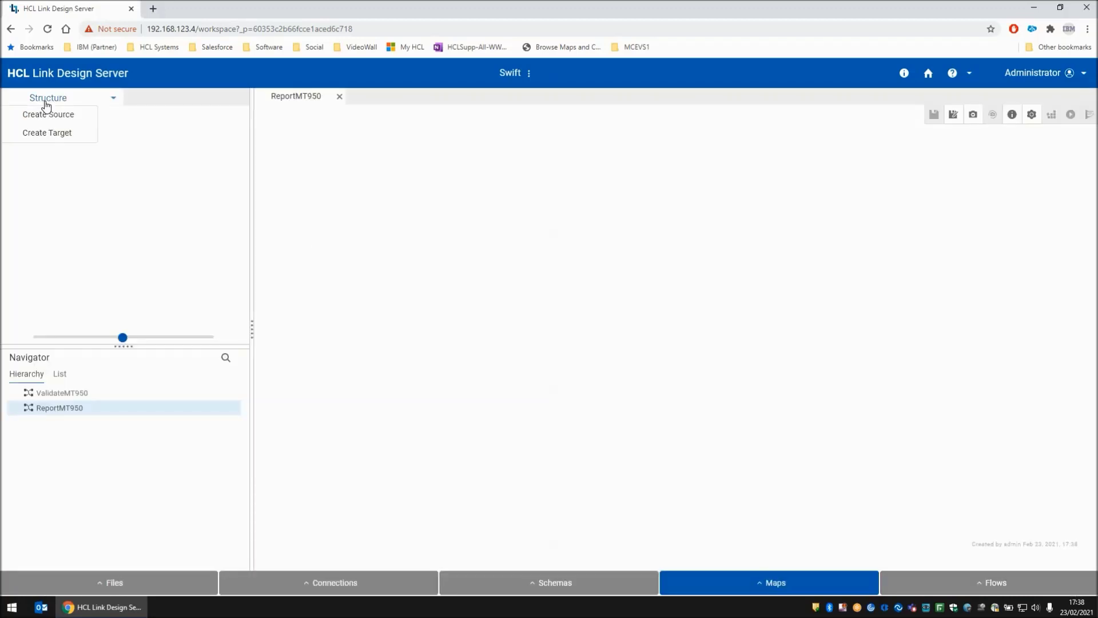
{"action": "left_click", "coordinate": [52, 113]}
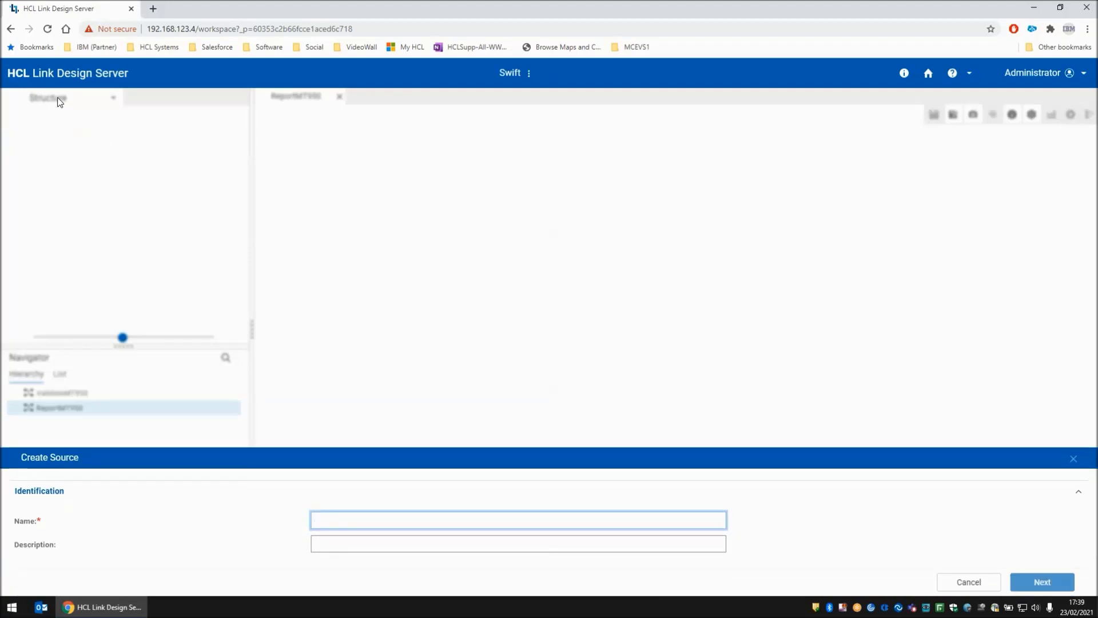
{"action": "type", "text": "in1"}
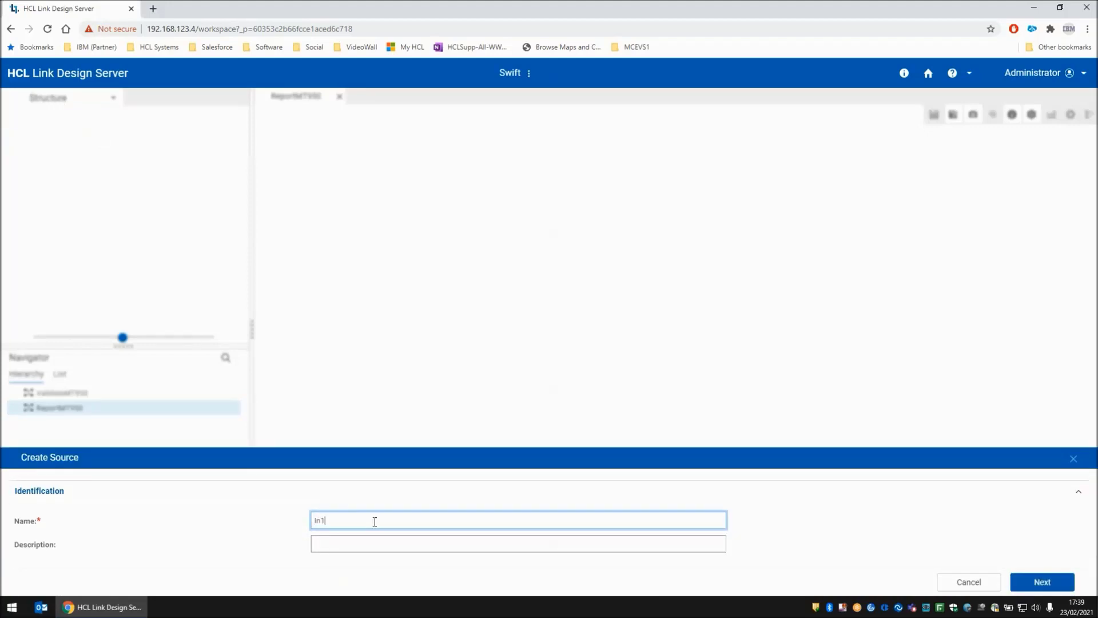
{"action": "left_click", "coordinate": [1025, 584]}
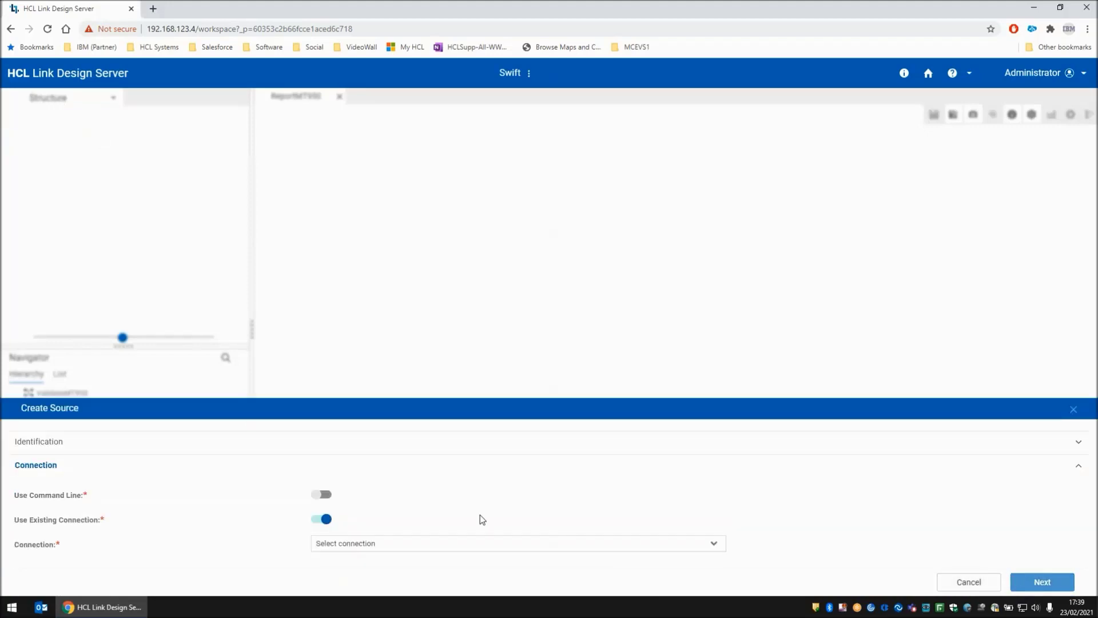
Turn off the existing connection for the ReportMT950 source and choose the File connection type.
{"action": "left_click", "coordinate": [331, 518]}
{"action": "left_click", "coordinate": [362, 546]}
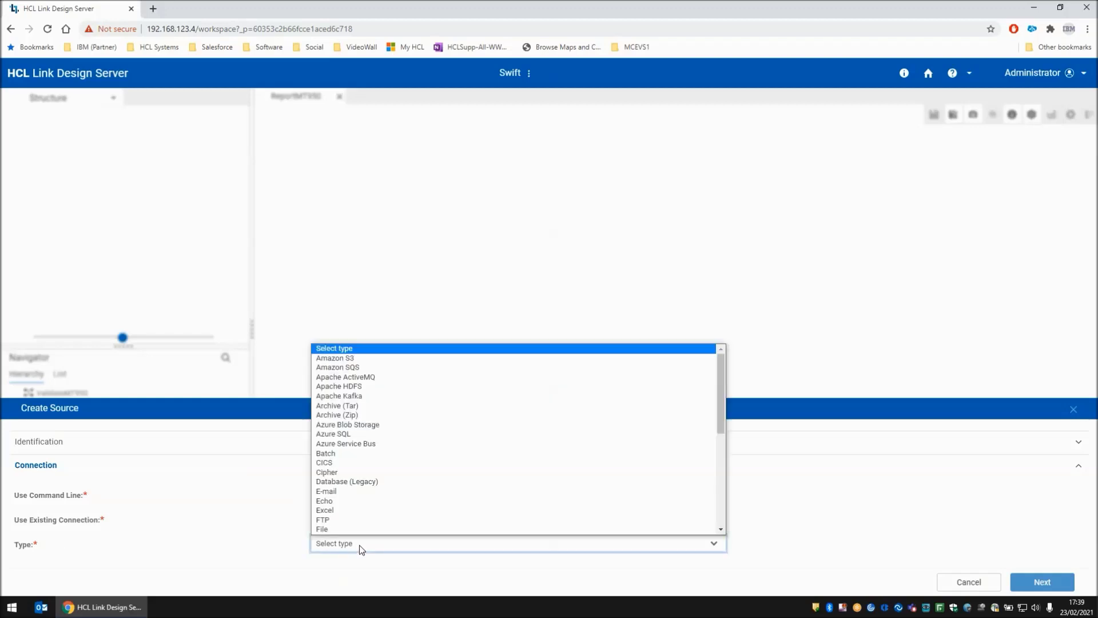
{"action": "scroll", "coordinate": [353, 500], "scroll_direction": "down", "scroll_amount": 3}
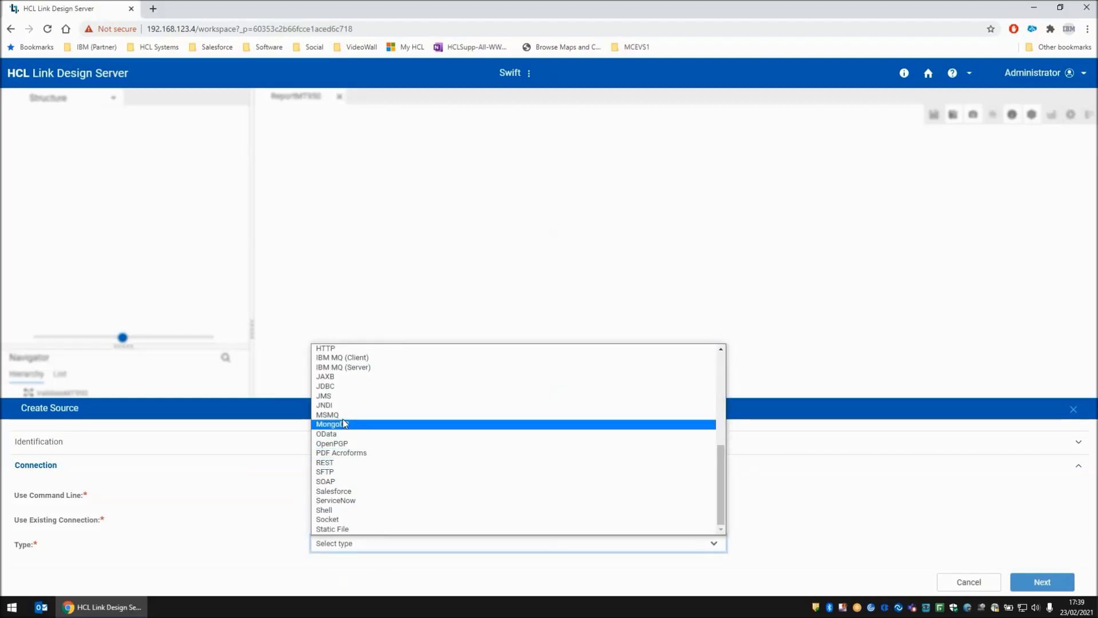
{"action": "scroll", "coordinate": [354, 500], "scroll_direction": "up", "scroll_amount": 1}
{"action": "scroll", "coordinate": [354, 497], "scroll_direction": "up", "scroll_amount": 3}
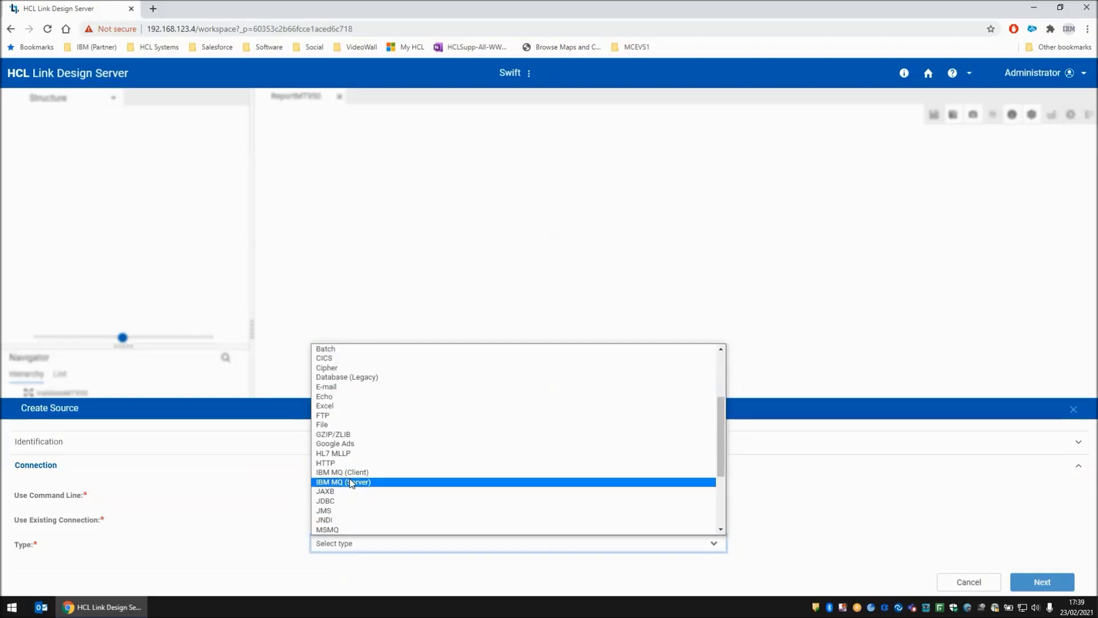
{"action": "left_click", "coordinate": [337, 423]}
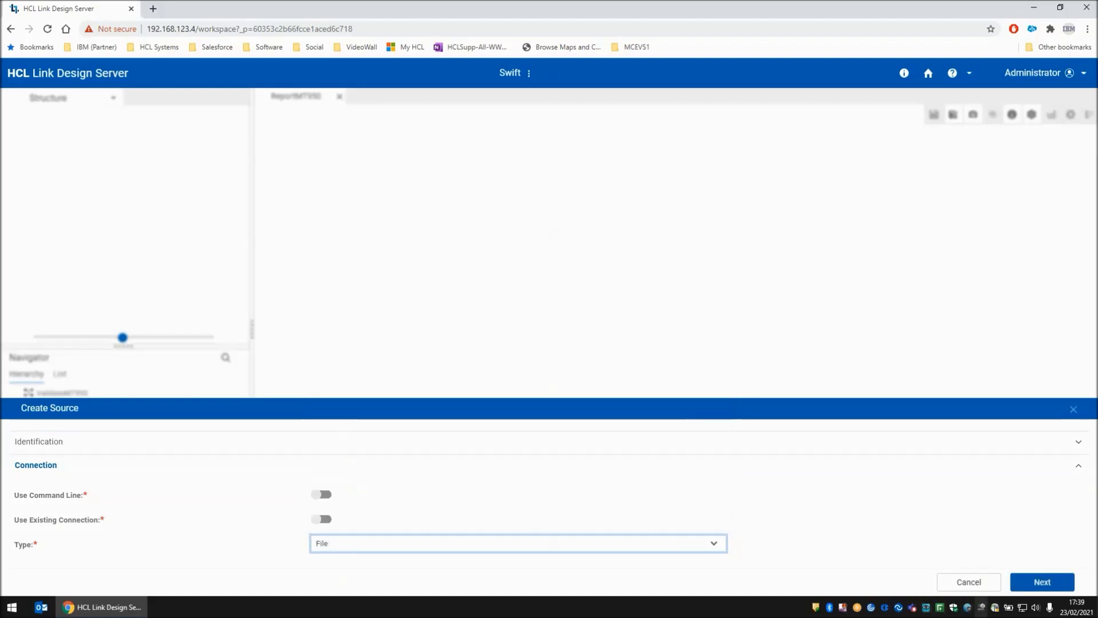
{"action": "left_click", "coordinate": [1040, 583]}
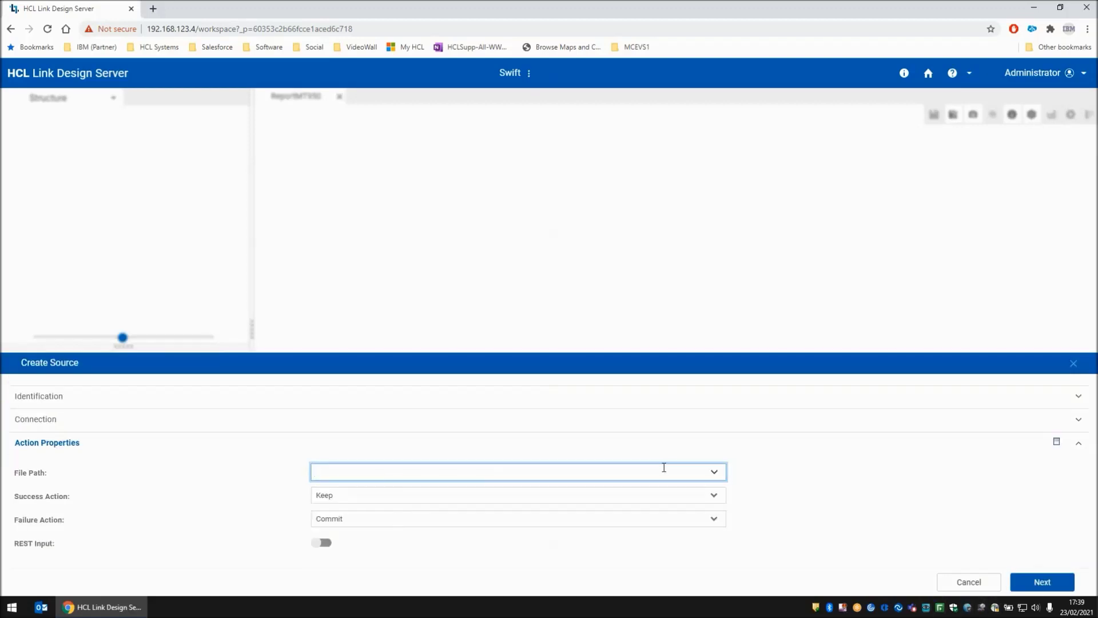
Choose the file path in the source's action properties and proceed to its schema settings.
{"action": "left_click", "coordinate": [709, 471]}
{"action": "left_click", "coordinate": [386, 515]}
{"action": "left_click", "coordinate": [324, 544]}
{"action": "left_click", "coordinate": [1042, 581]}
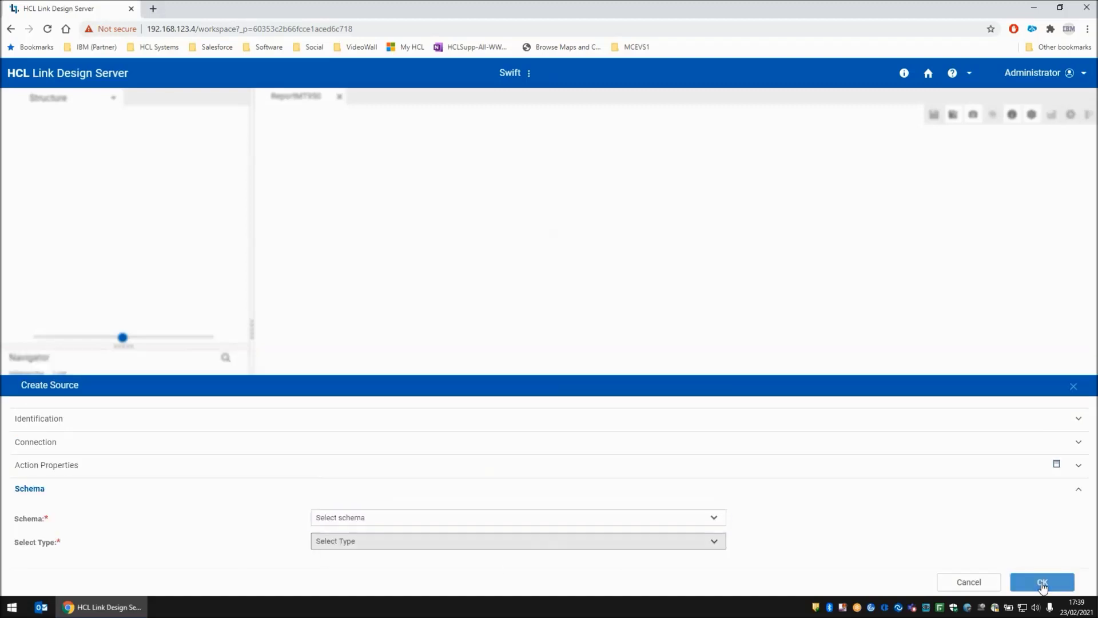
Finish creating the In1 source with the Generic schema and TextItem type, and add it to the map canvas.
{"action": "left_click", "coordinate": [342, 518]}
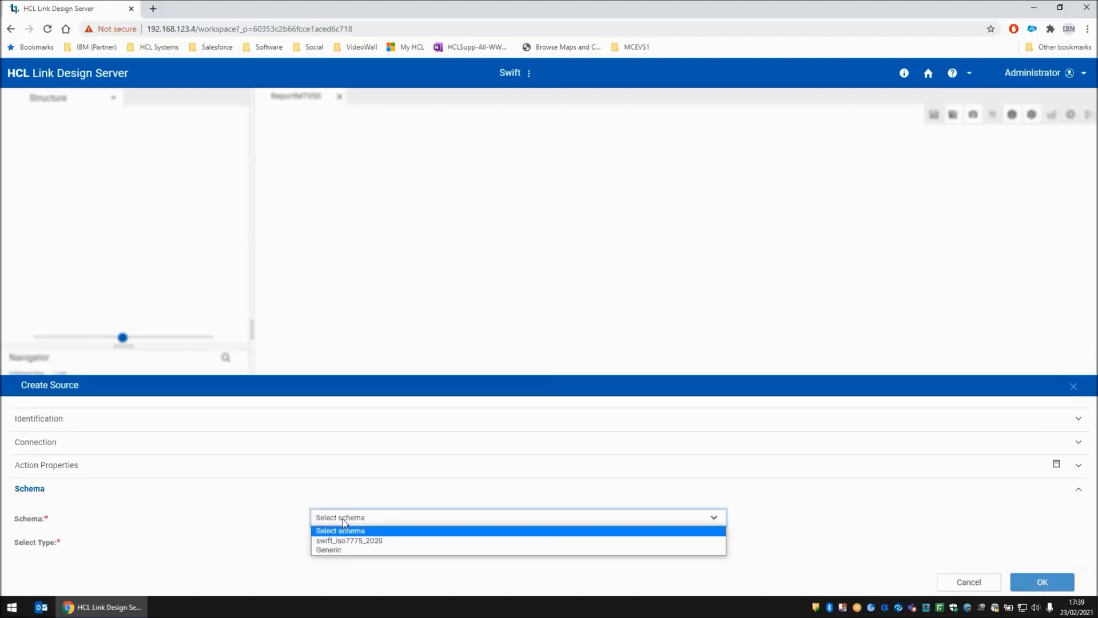
{"action": "left_click", "coordinate": [334, 548]}
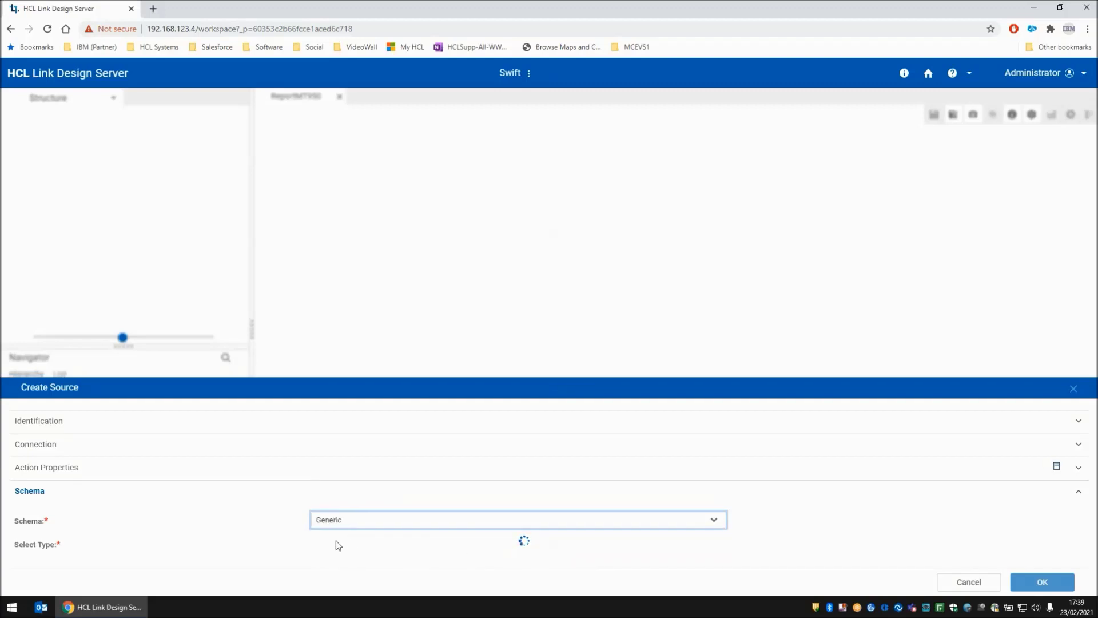
{"action": "left_click", "coordinate": [356, 541]}
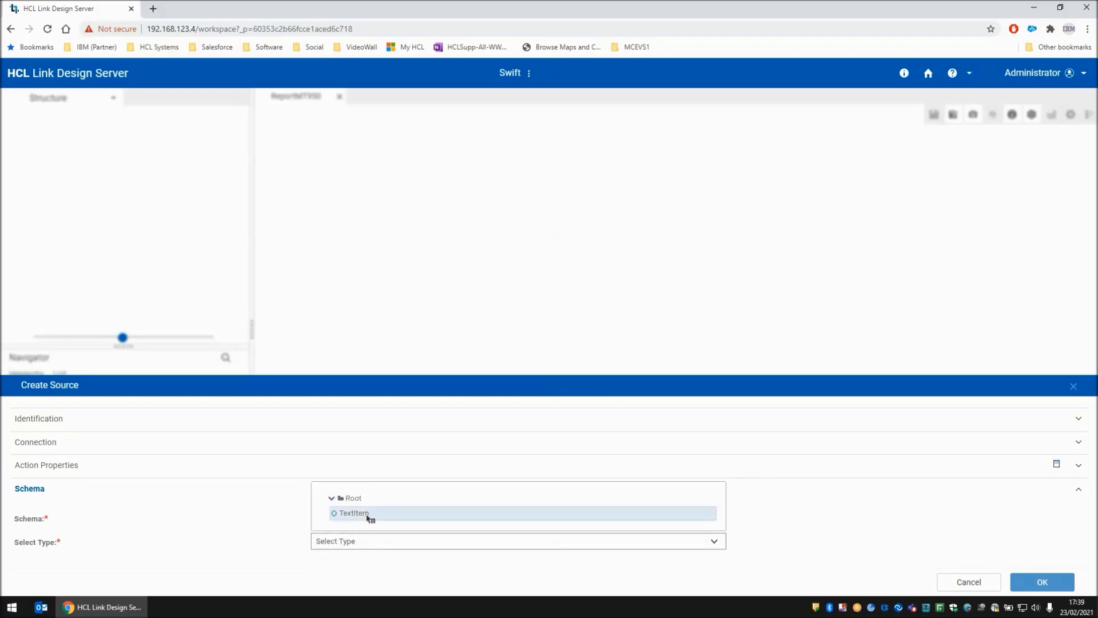
{"action": "left_click", "coordinate": [367, 514]}
{"action": "left_click", "coordinate": [1026, 582]}
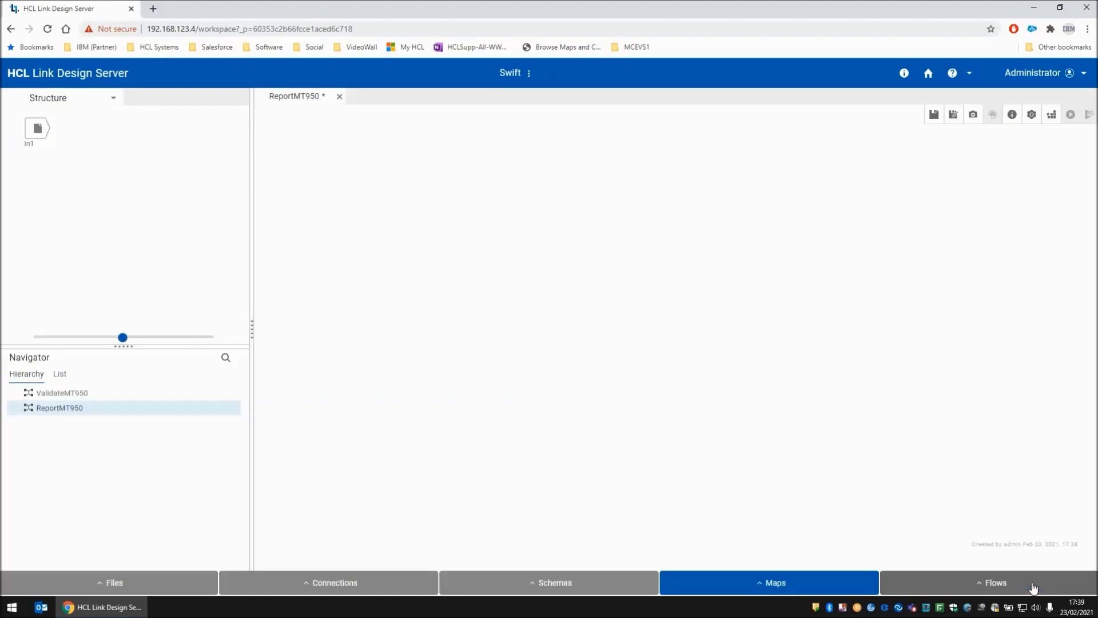
{"action": "right_click", "coordinate": [46, 132]}
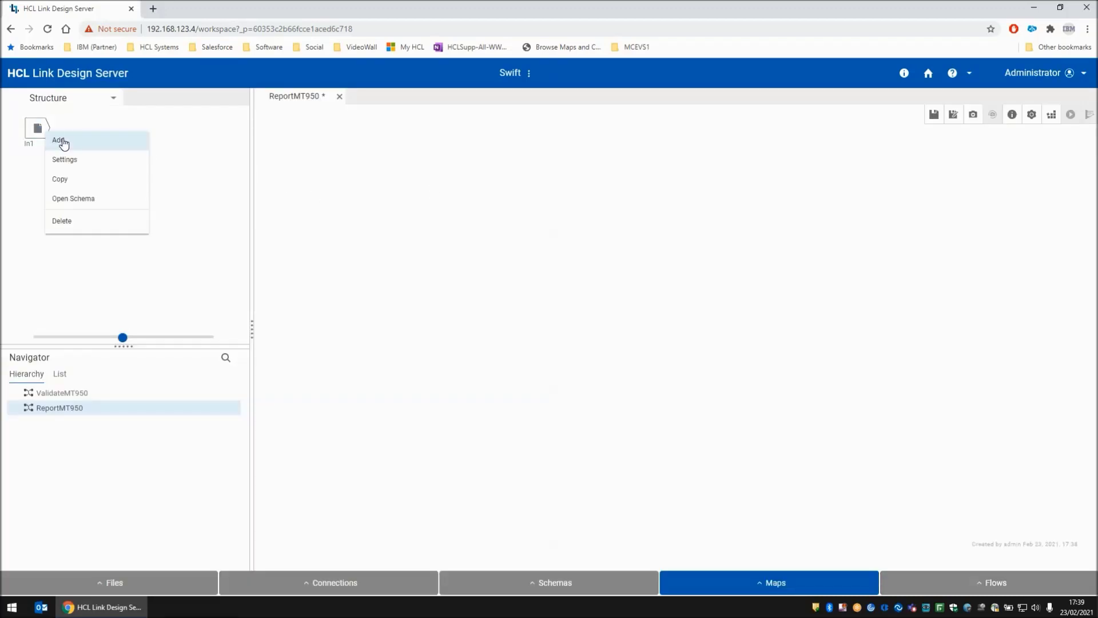
{"action": "left_click", "coordinate": [64, 141]}
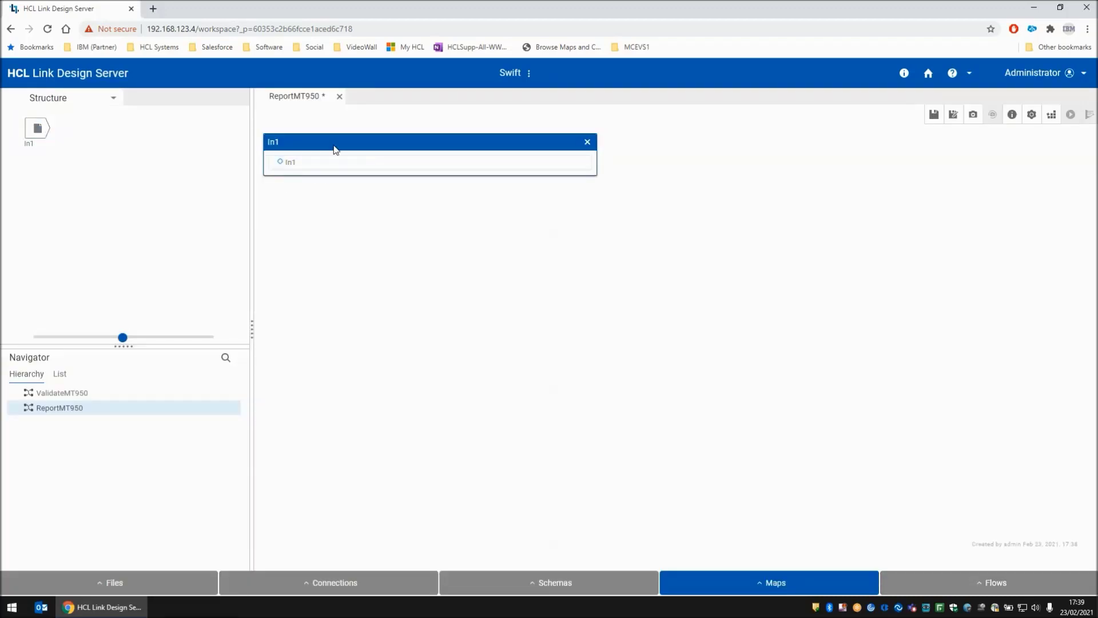
Start creating a target named Out1 with the File connection type, without using an existing connection.
{"action": "left_click", "coordinate": [47, 101]}
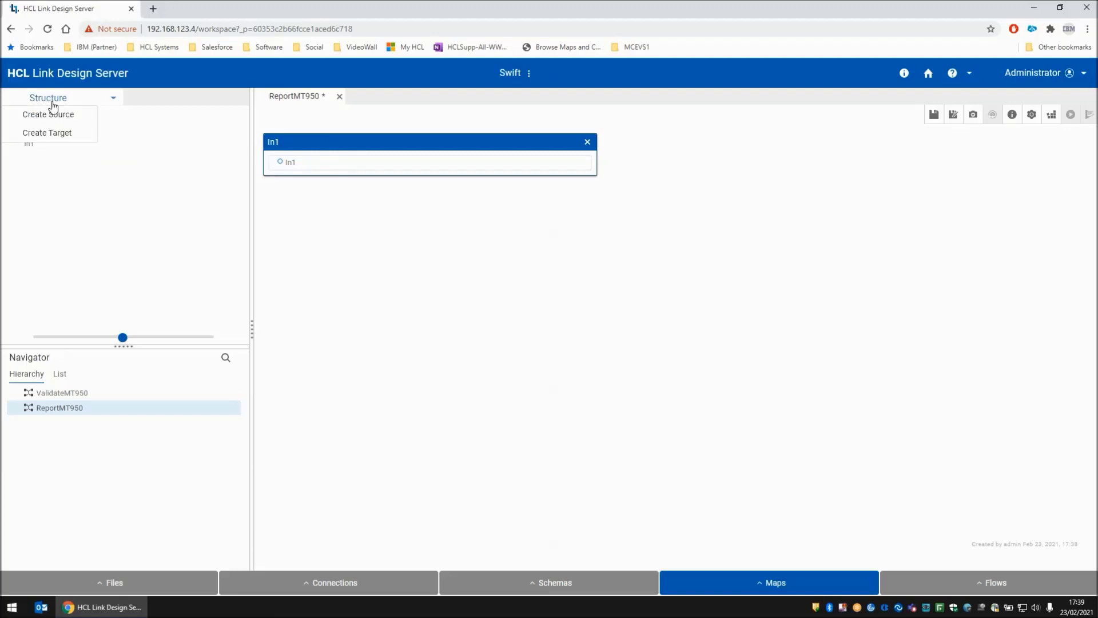
{"action": "left_click", "coordinate": [59, 133]}
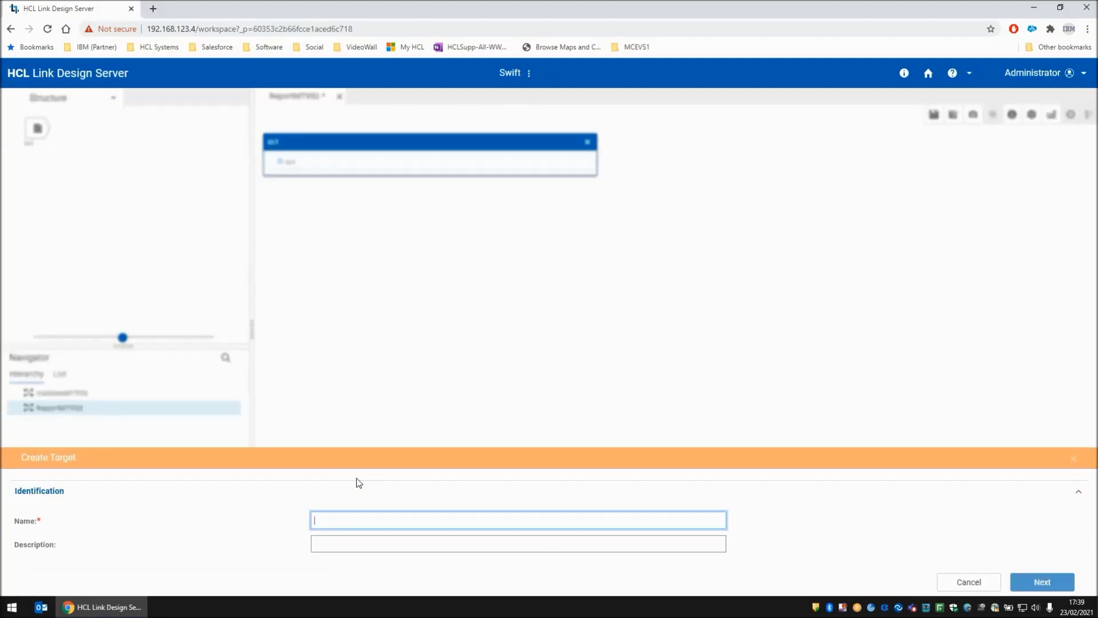
{"action": "type", "text": "Out1"}
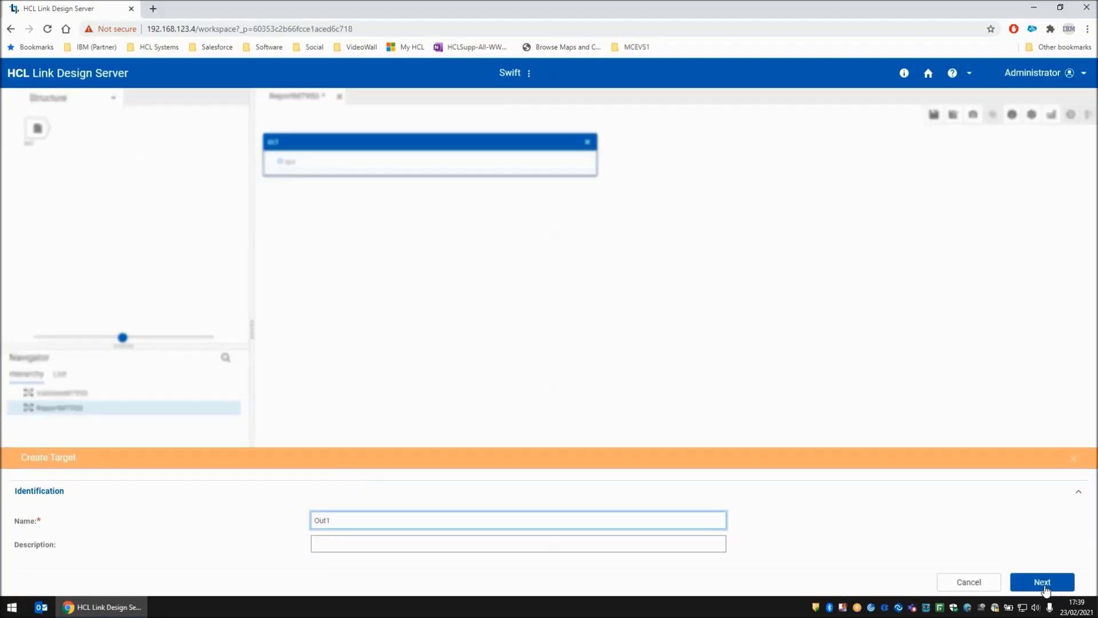
{"action": "left_click", "coordinate": [1048, 589]}
{"action": "left_click", "coordinate": [324, 520]}
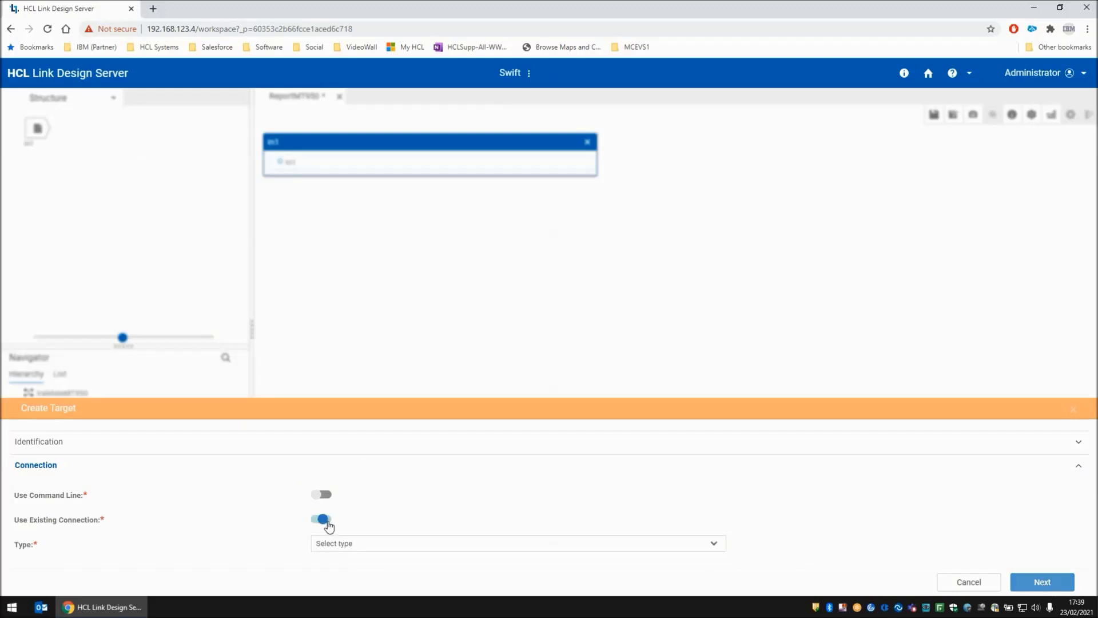
{"action": "left_click", "coordinate": [357, 544]}
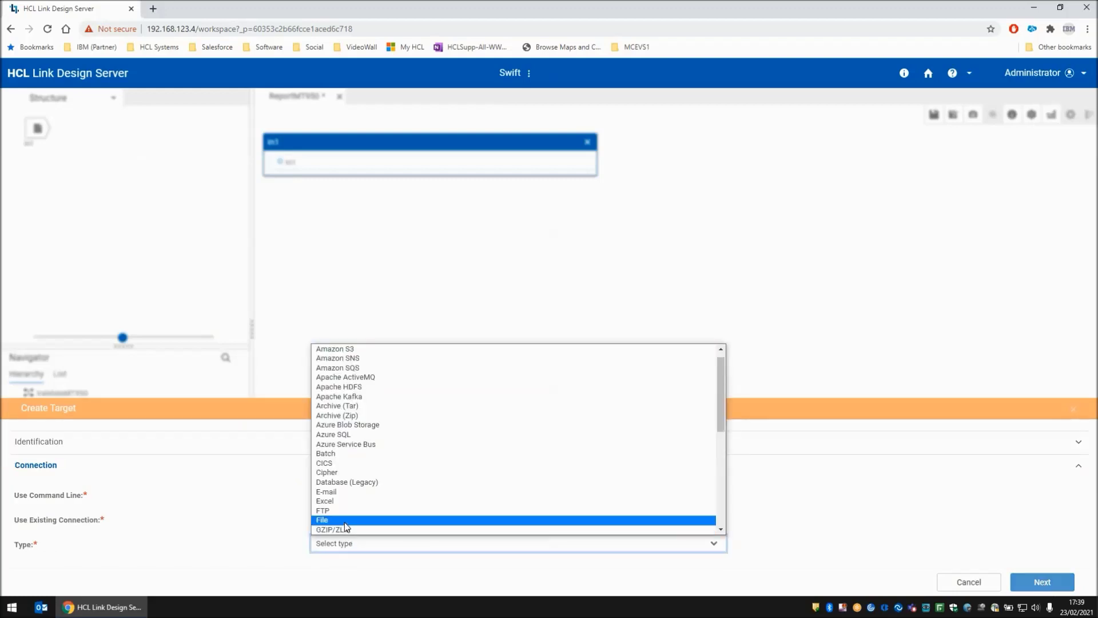
{"action": "left_click", "coordinate": [346, 522]}
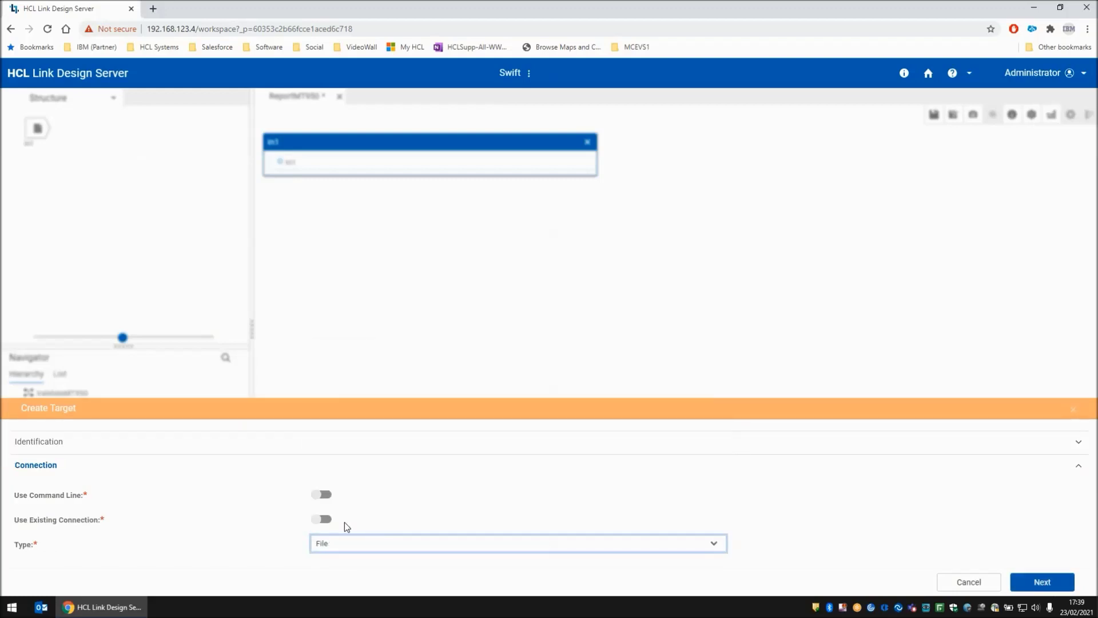
{"action": "left_click", "coordinate": [1036, 582]}
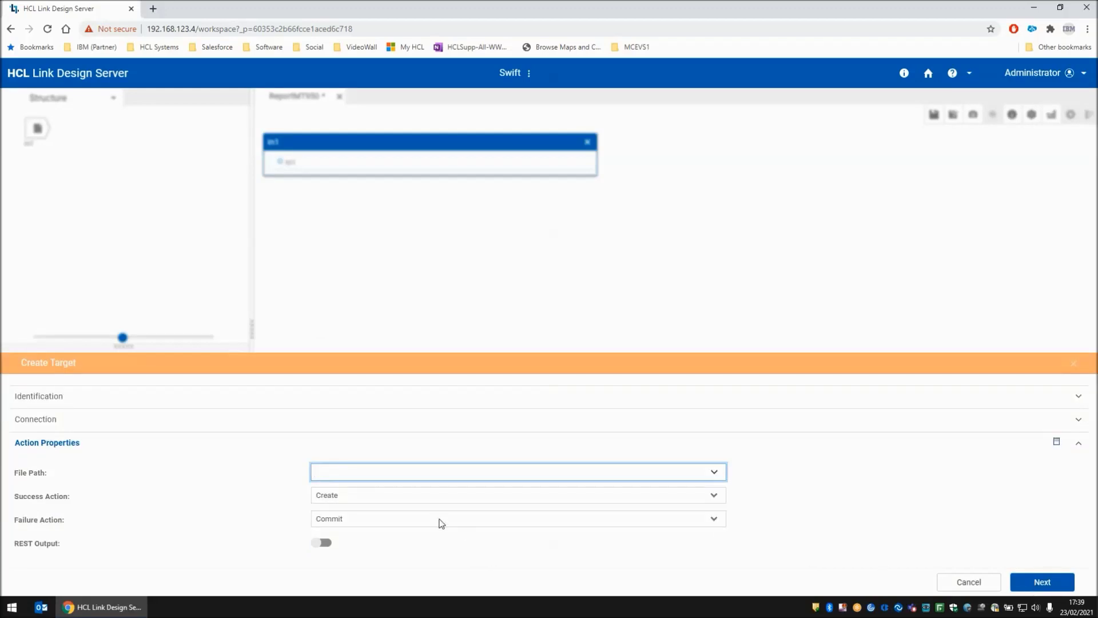
Set the Out1 target's file path to Output.txt, enable REST Output and proceed to its schema settings.
{"action": "type", "text": "Output.txt"}
{"action": "left_click", "coordinate": [322, 547]}
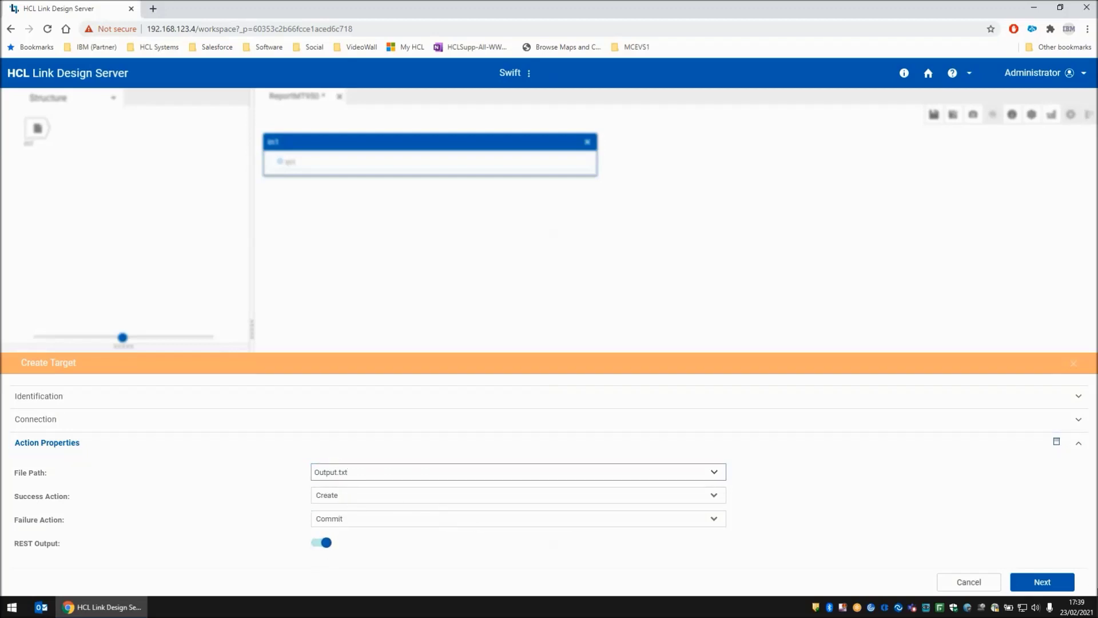
{"action": "left_click", "coordinate": [1042, 582]}
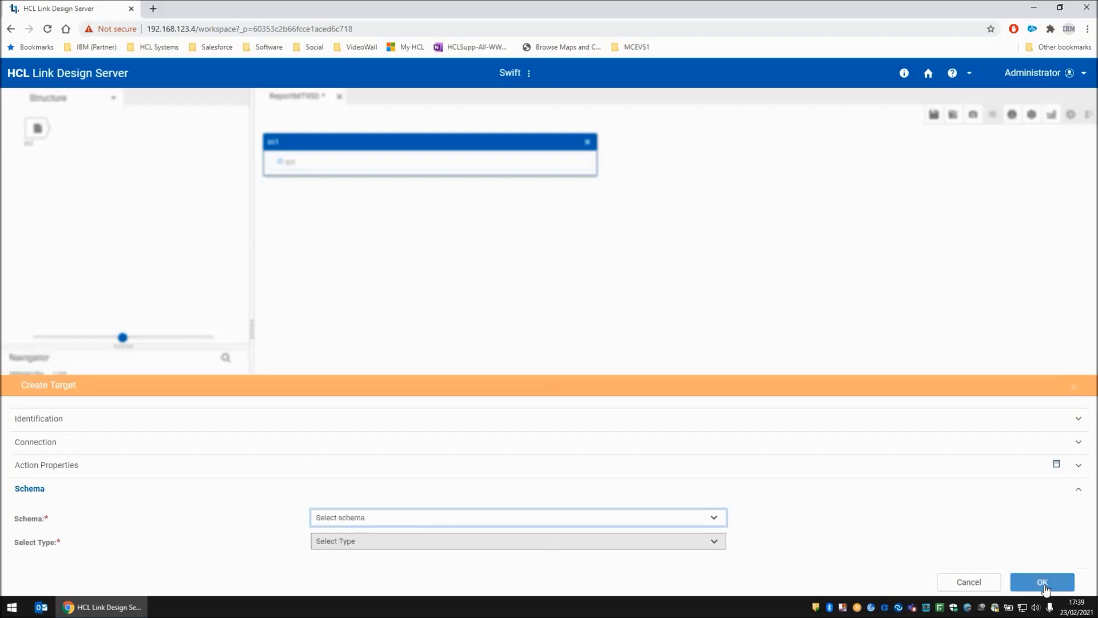
Choose the Generic schema and TextItem type for Out1 and finish creating the target.
{"action": "left_click", "coordinate": [437, 518]}
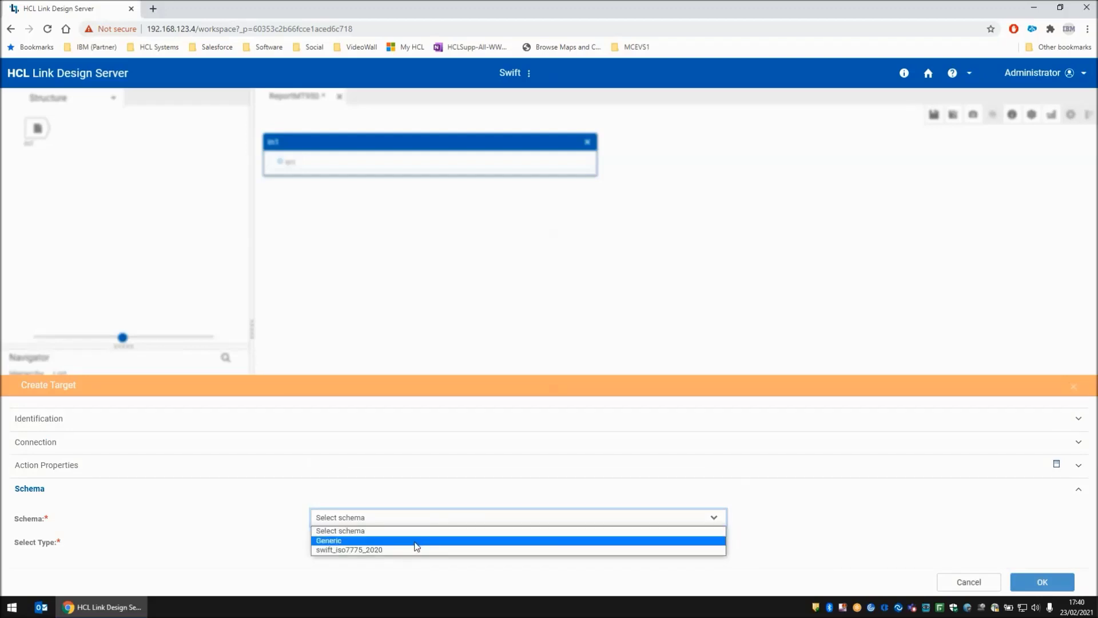
{"action": "left_click", "coordinate": [418, 540]}
{"action": "left_click", "coordinate": [410, 539]}
{"action": "left_click", "coordinate": [403, 513]}
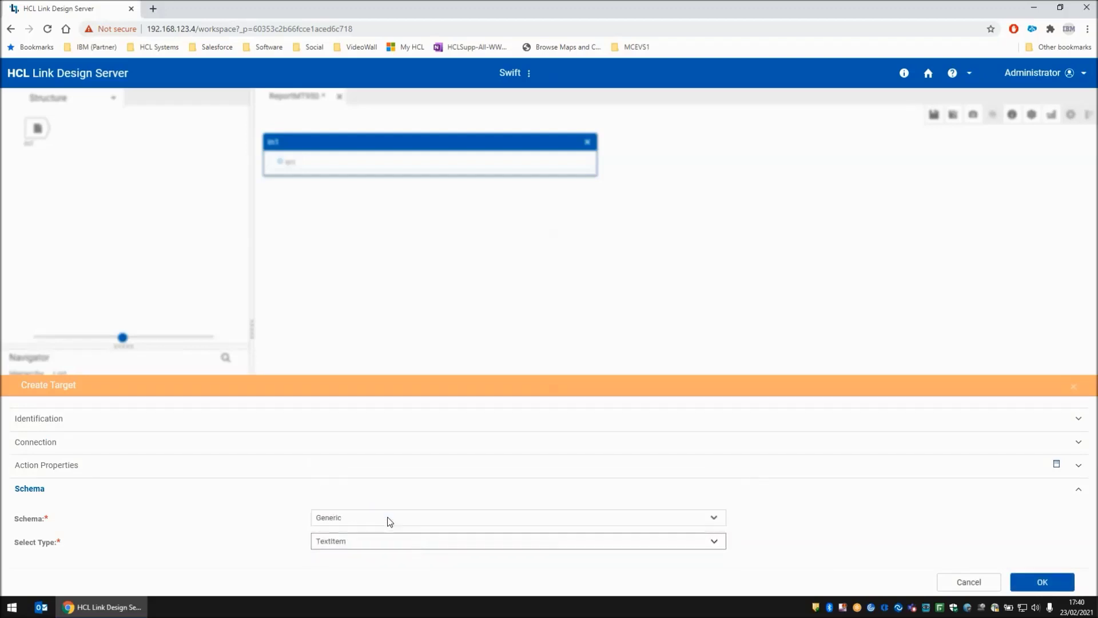
{"action": "left_click", "coordinate": [1042, 583]}
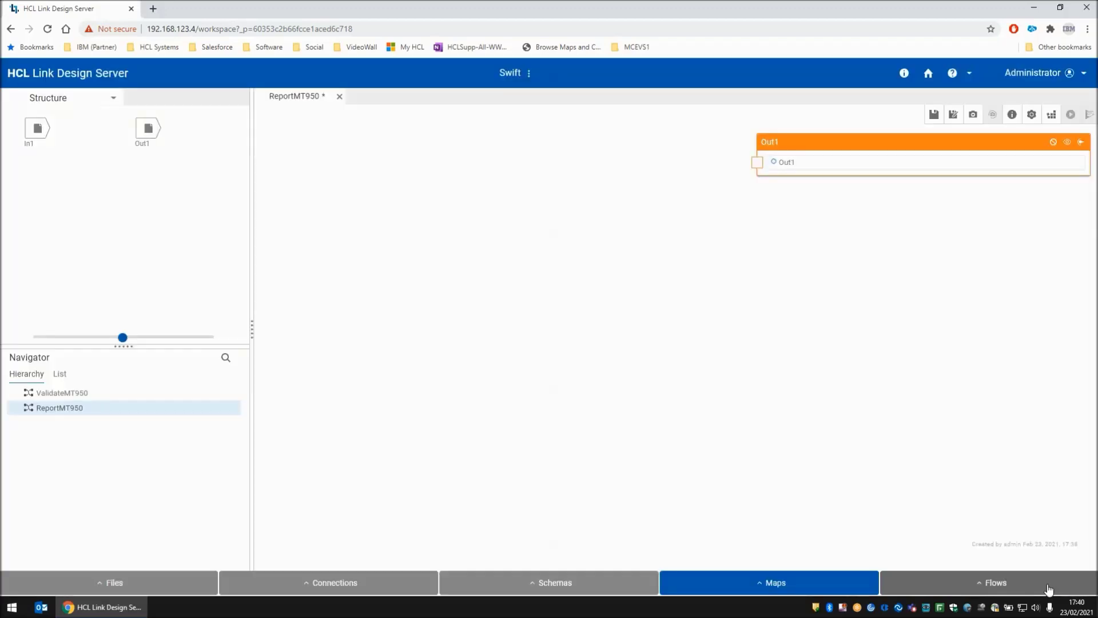
Add the In1 source to the canvas and map its In1 item to the Out1 item.
{"action": "left_click", "coordinate": [37, 129]}
{"action": "left_click", "coordinate": [52, 143]}
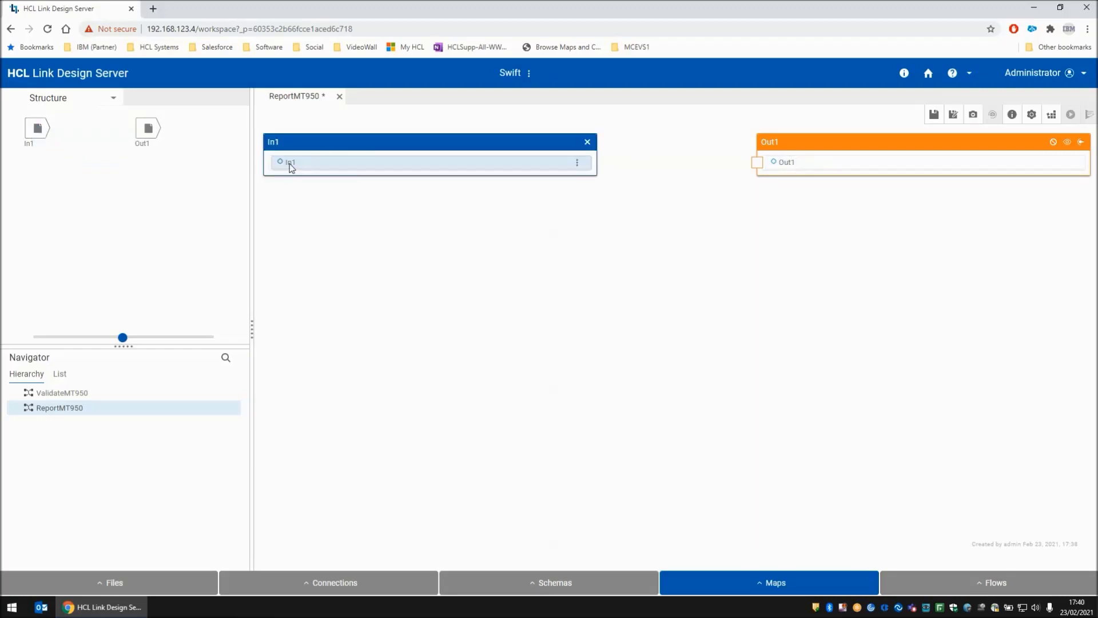
{"action": "left_click_drag", "start_coordinate": [291, 166], "coordinate": [791, 162]}
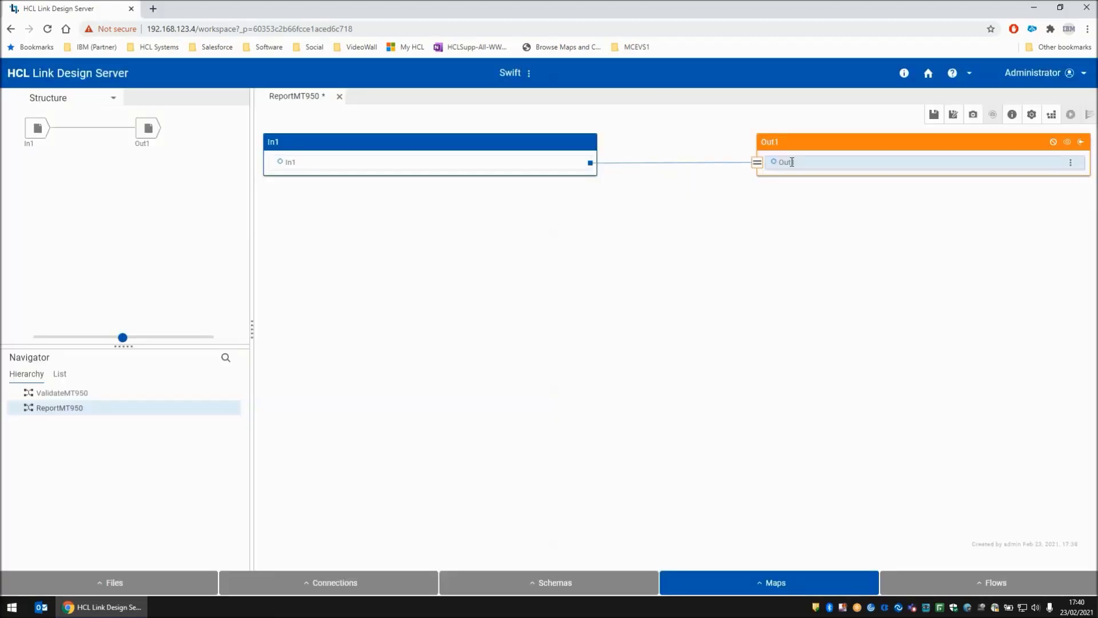
Set the Out1 rule to VALID(RUN("ValidateMT950",ECHOIN(1,In1)),"FAIL : "+LASTERRORMSG()).
{"action": "left_click", "coordinate": [757, 163]}
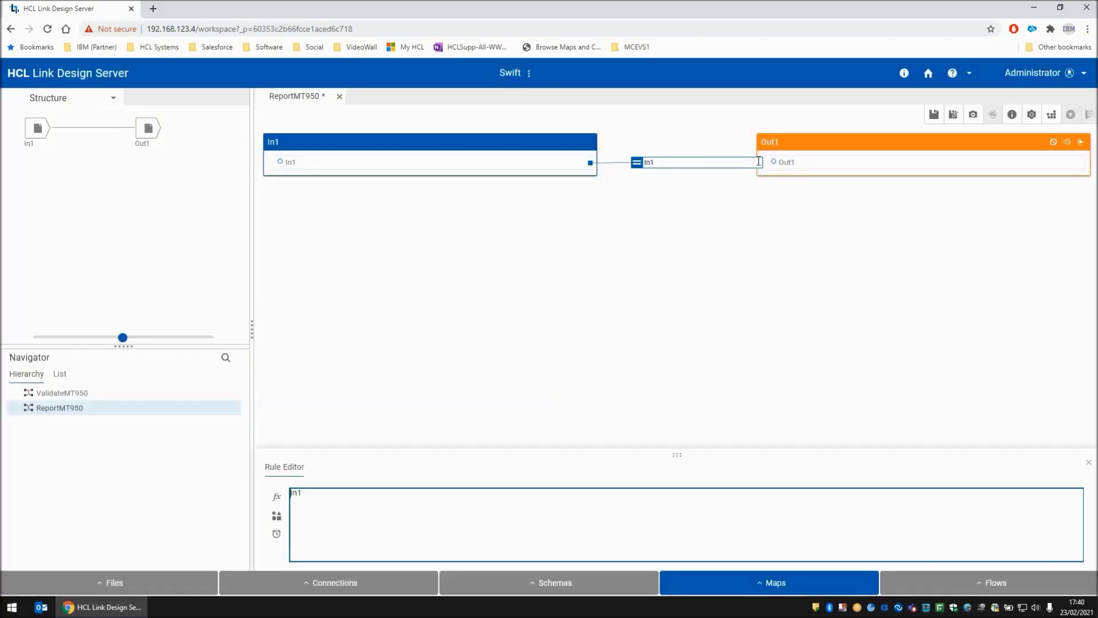
{"action": "left_click", "coordinate": [330, 520]}
{"action": "key", "text": "Home"}
{"action": "type", "text": "VALID("}
{"action": "type", "text": "RUN(\"ValidateMT950\""}
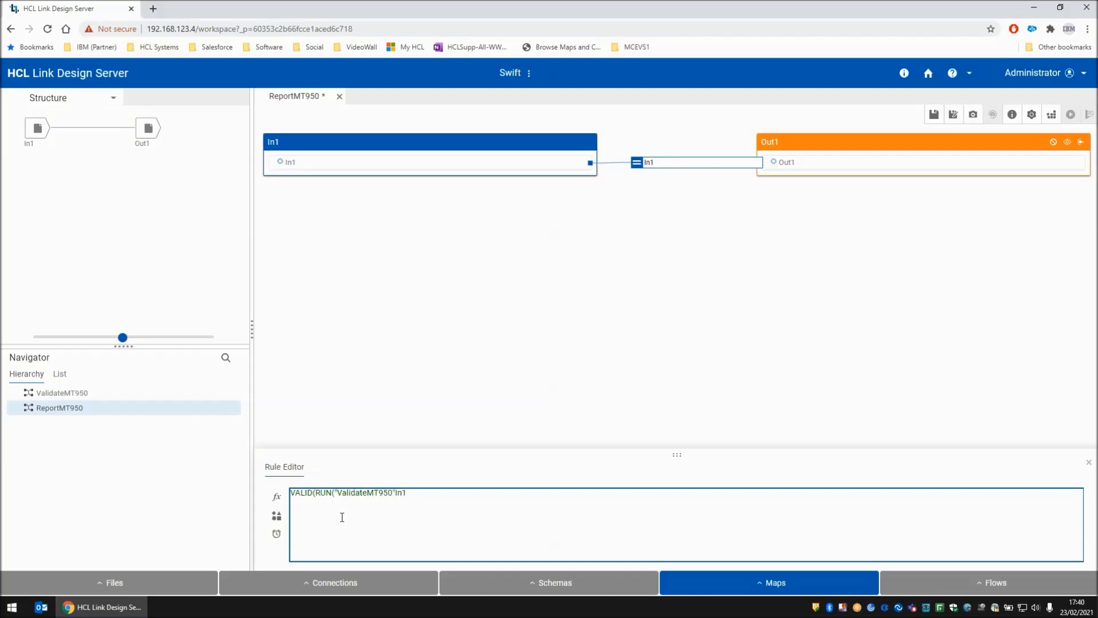
{"action": "type", "text": ",ECHOIN(1,In1)),\"FAIL : \"+LASTER"}
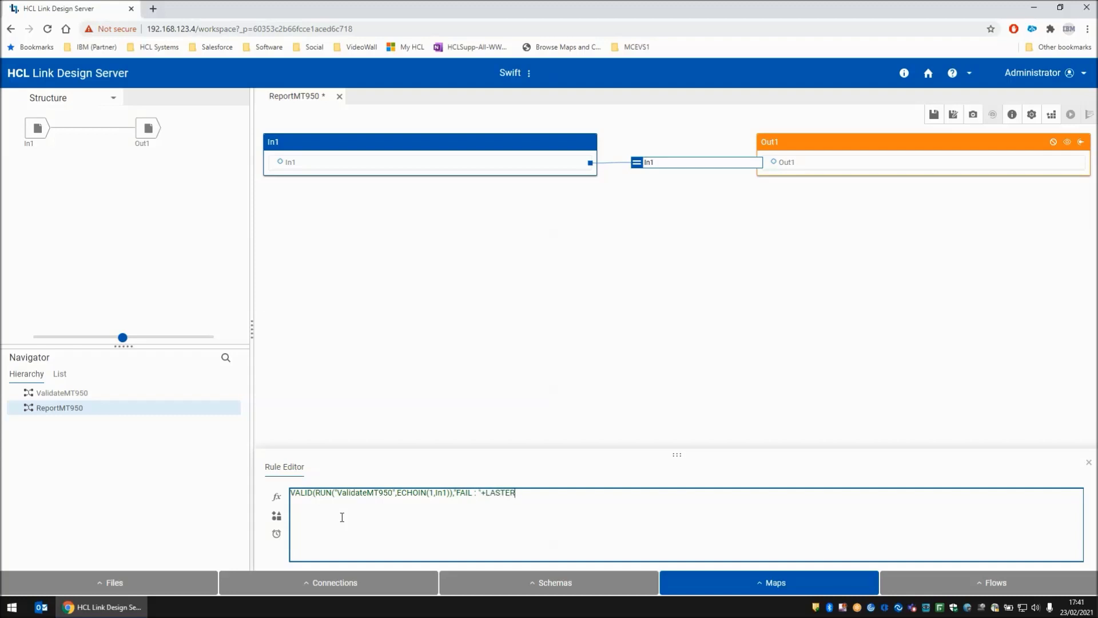
{"action": "type", "text": "RORMSG())"}
{"action": "key", "text": "Return"}
{"action": "key", "text": "Return"}
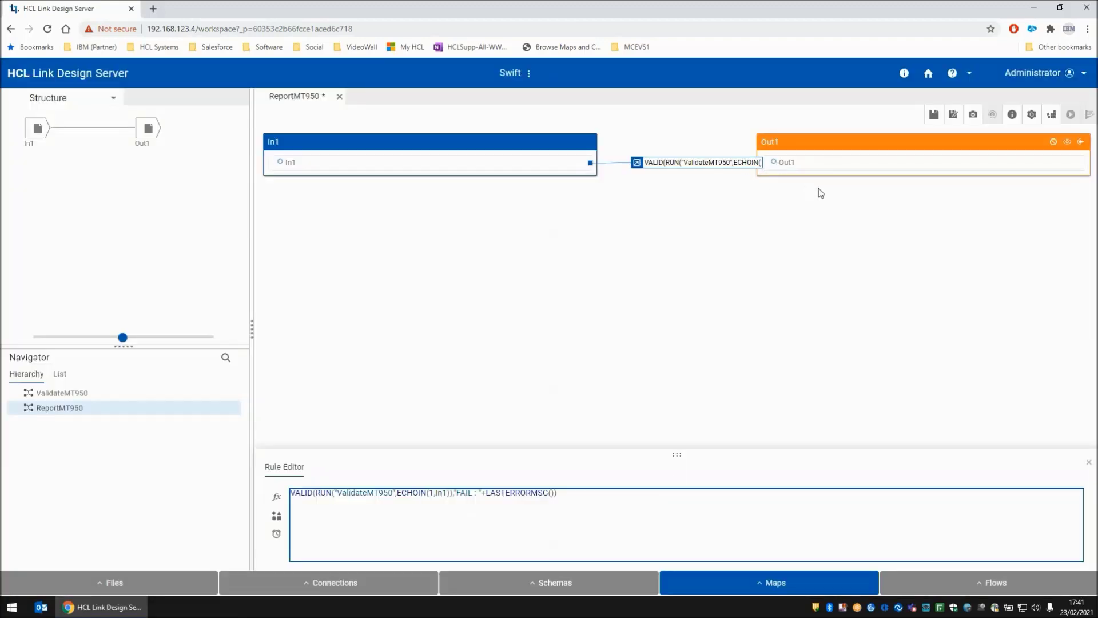
Save, build and run the ReportMT950 map.
{"action": "left_click", "coordinate": [933, 116]}
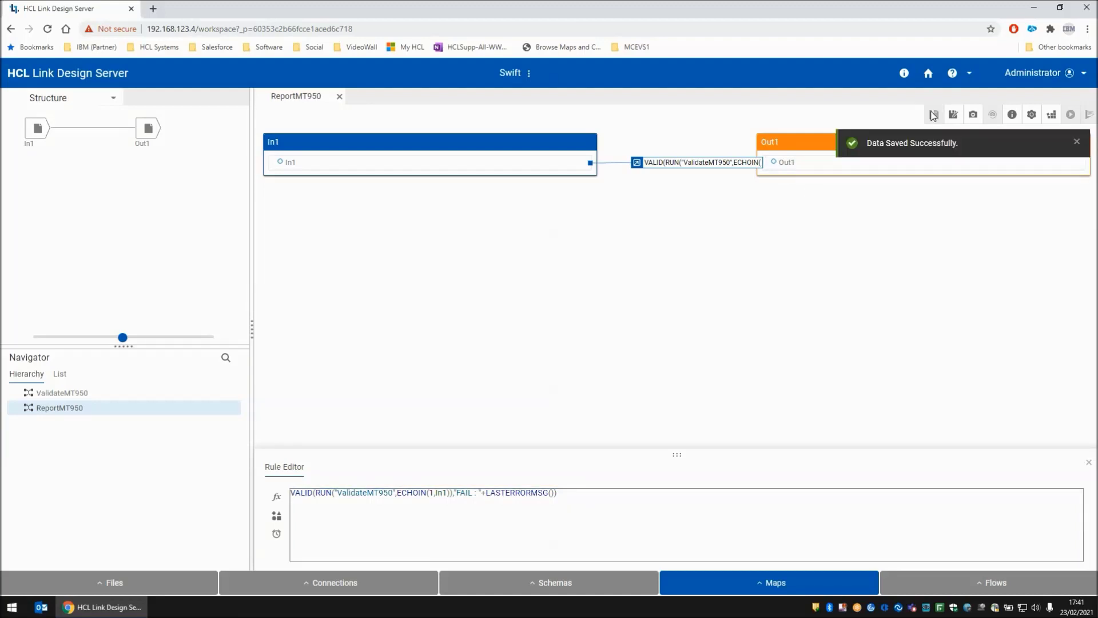
{"action": "left_click", "coordinate": [1052, 116]}
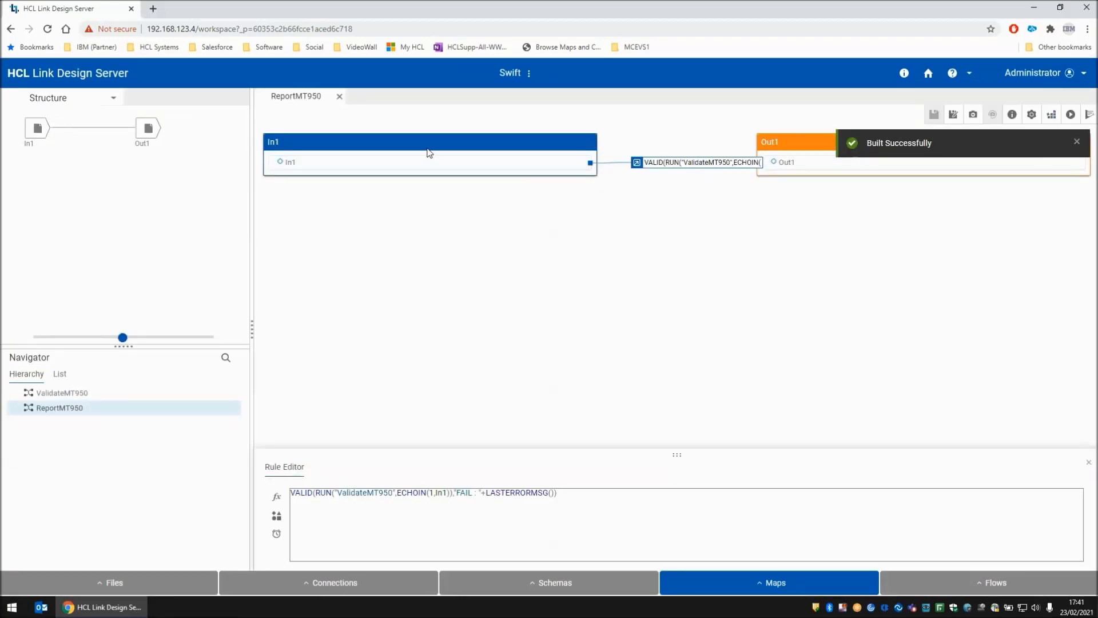
{"action": "left_click", "coordinate": [1071, 117]}
View the output data that the run produced for the Out1 target, and close the data window.
{"action": "right_click", "coordinate": [148, 127]}
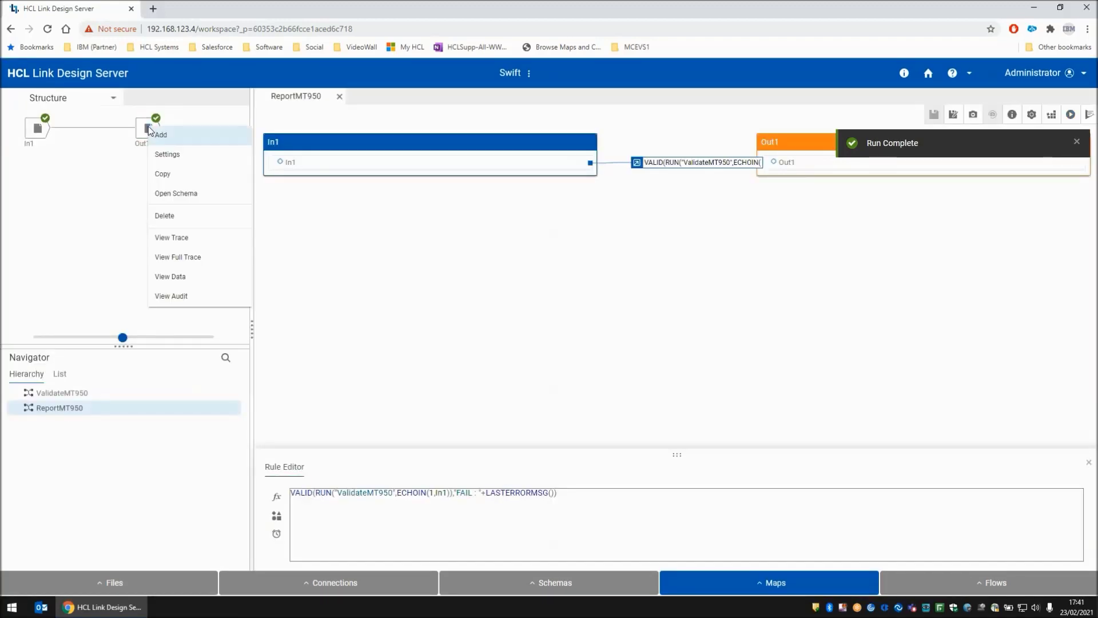
{"action": "left_click", "coordinate": [192, 277]}
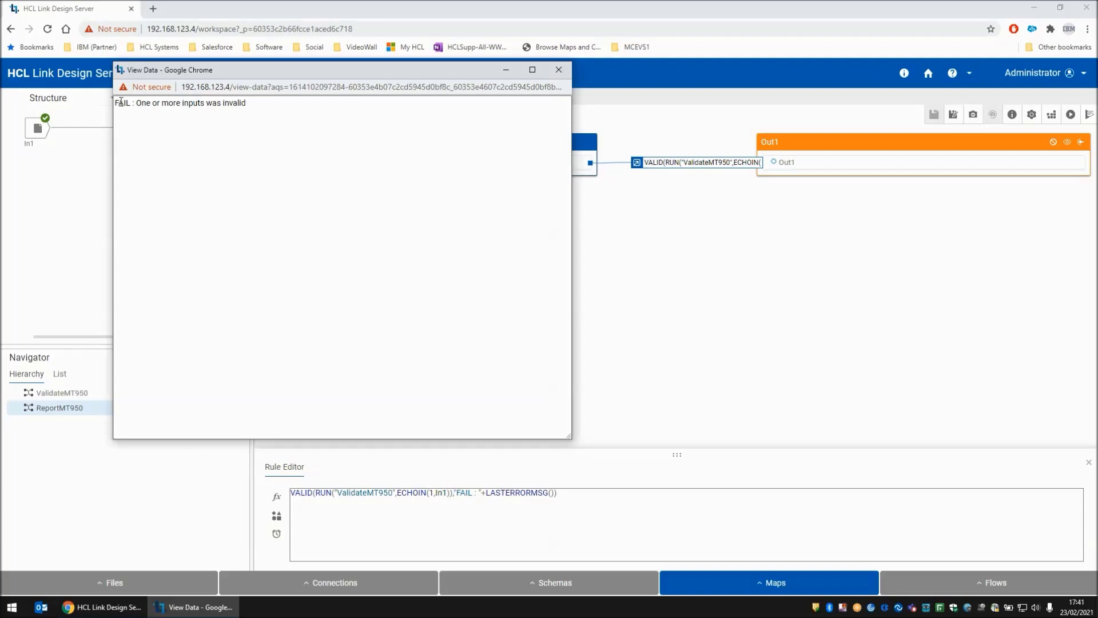
{"action": "left_click", "coordinate": [558, 71]}
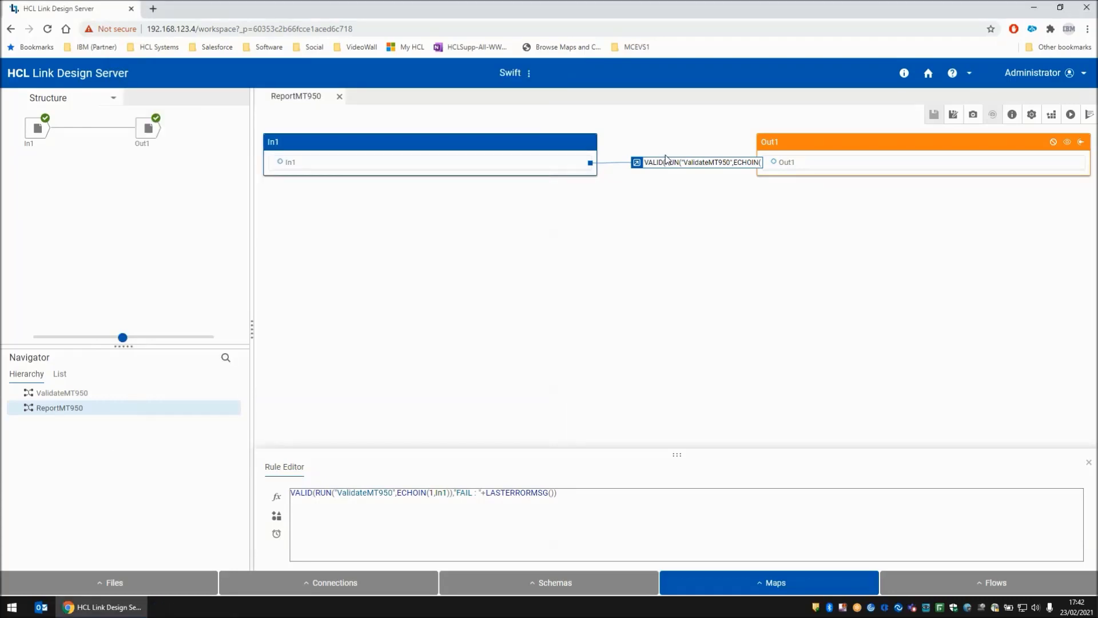
Change the In1 source's file path to mt950.good.txt and apply the edited source settings.
{"action": "right_click", "coordinate": [40, 128]}
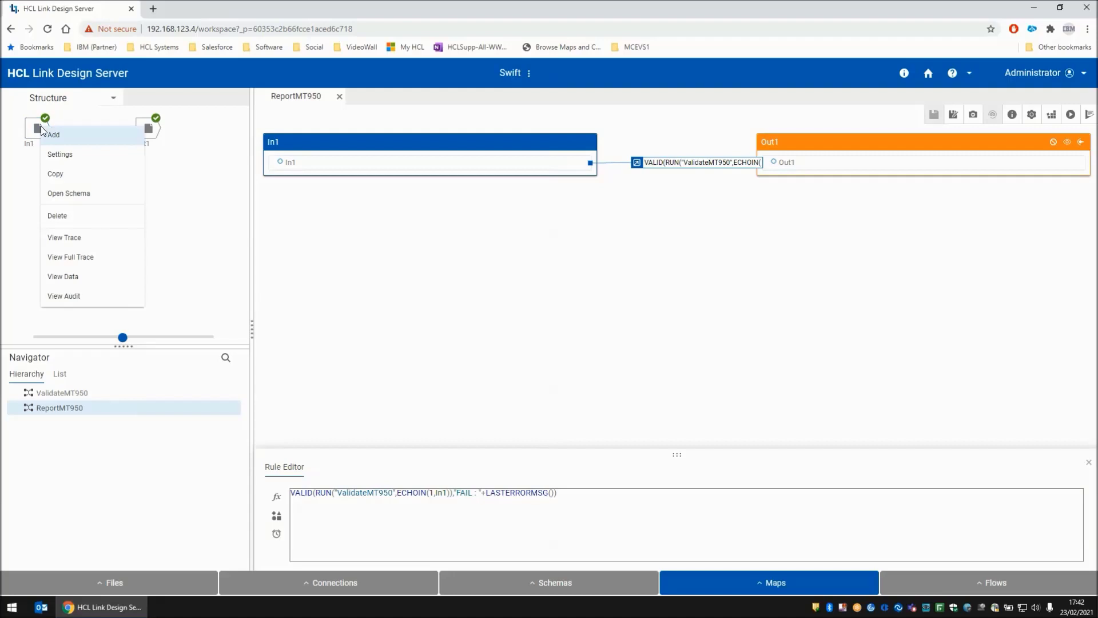
{"action": "left_click", "coordinate": [66, 152]}
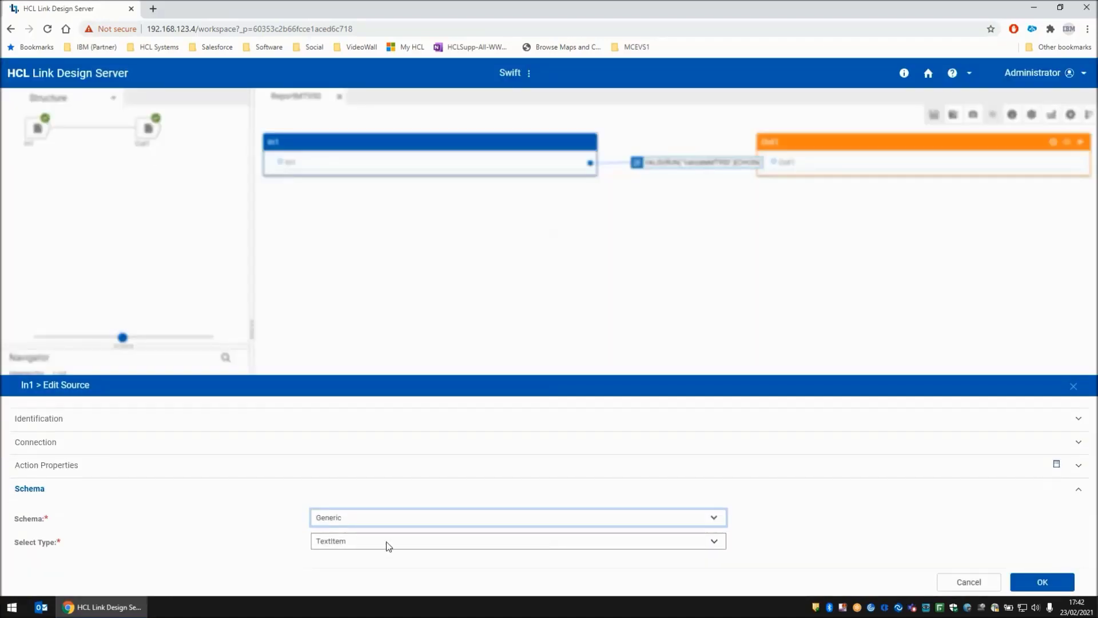
{"action": "left_click", "coordinate": [91, 445]}
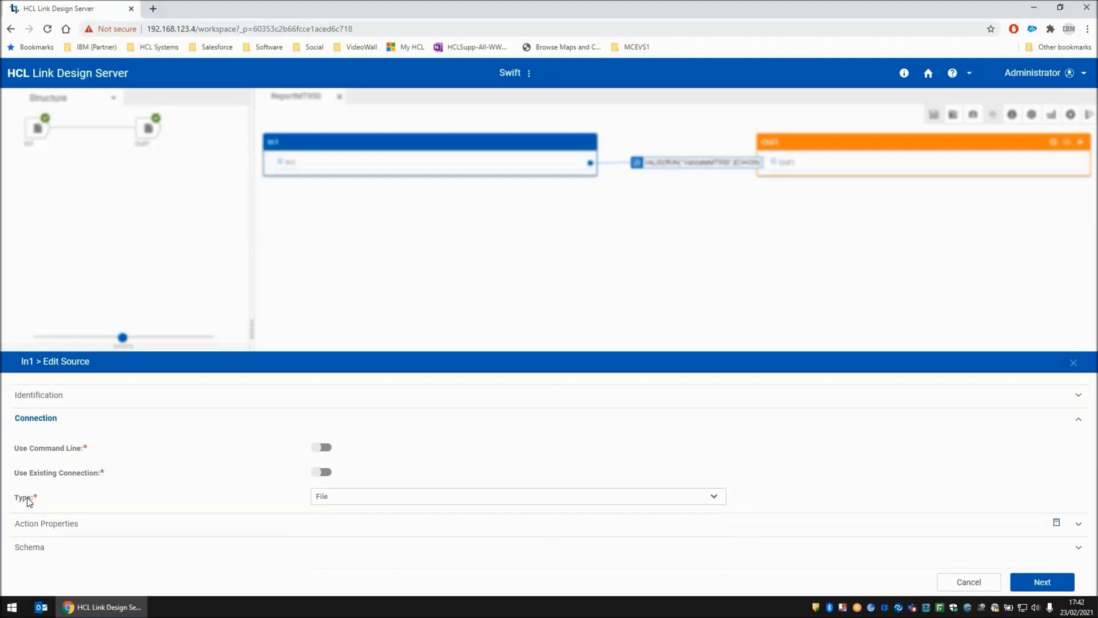
{"action": "left_click", "coordinate": [37, 524]}
{"action": "left_click", "coordinate": [399, 448]}
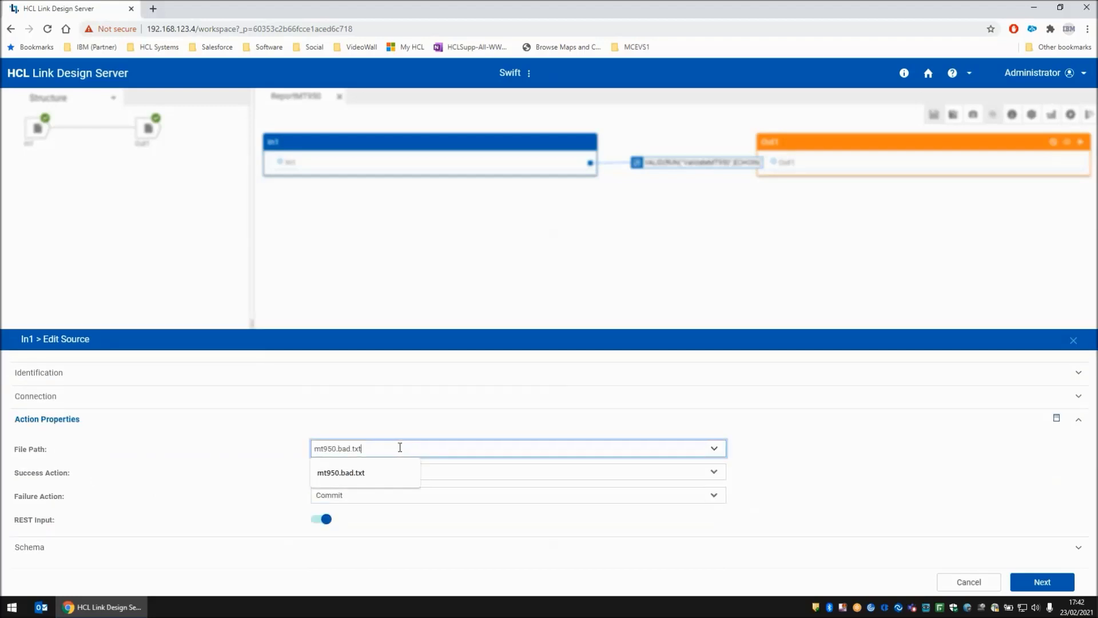
{"action": "key", "text": "BackSpace"}
{"action": "key", "text": "BackSpace"}
{"action": "key", "text": "BackSpace"}
{"action": "key", "text": "BackSpace"}
{"action": "key", "text": "BackSpace"}
{"action": "key", "text": "BackSpace"}
{"action": "key", "text": "BackSpace"}
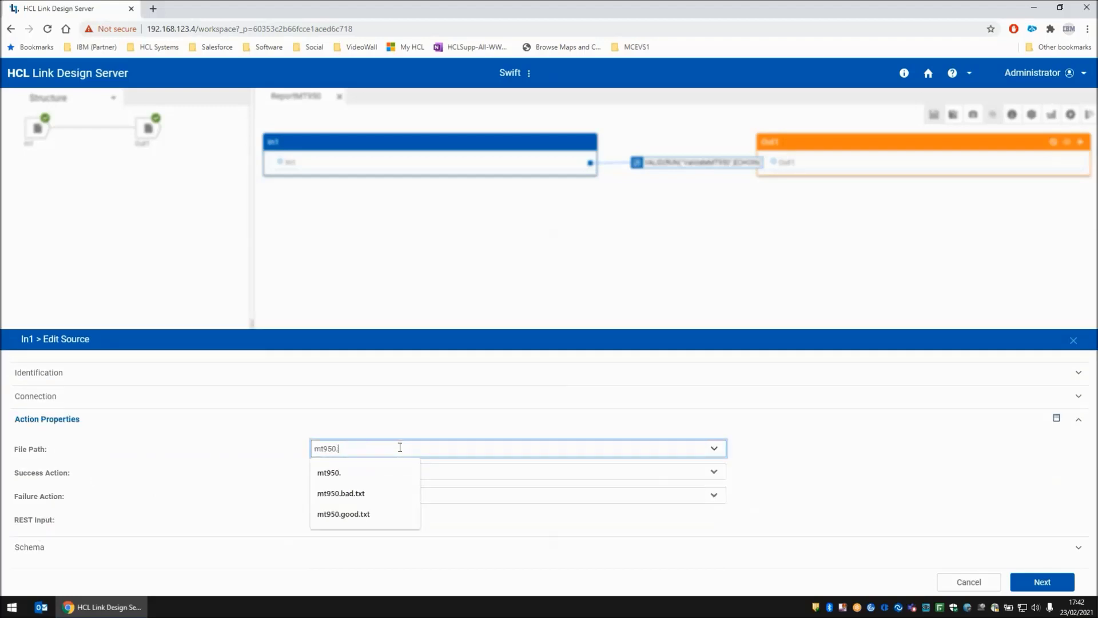
{"action": "left_click", "coordinate": [352, 493]}
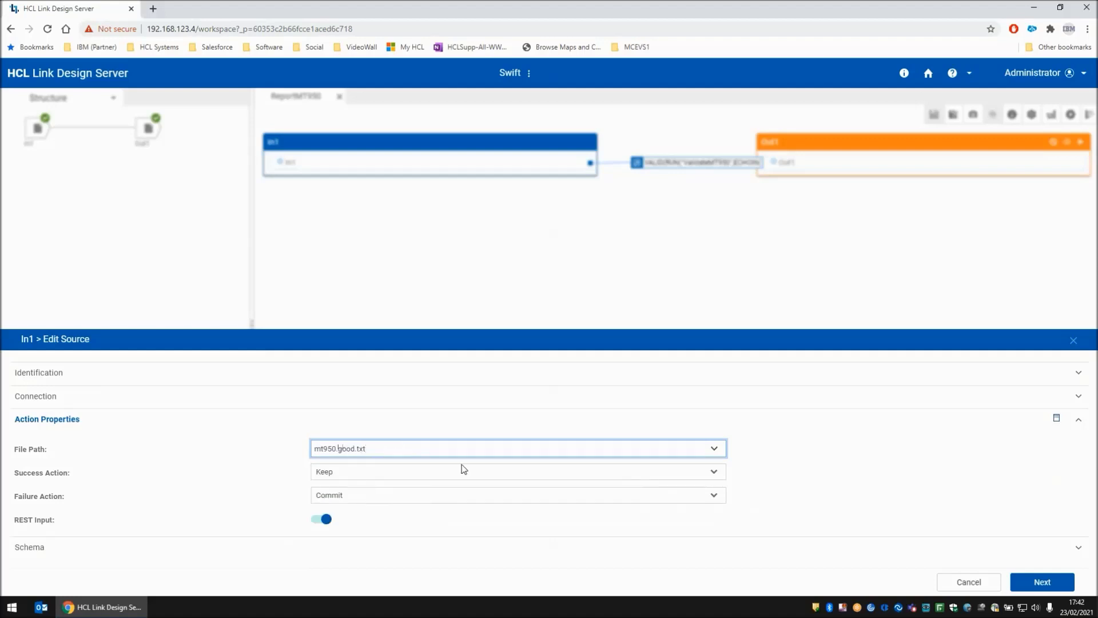
{"action": "left_click", "coordinate": [1035, 582]}
{"action": "left_click", "coordinate": [1052, 586]}
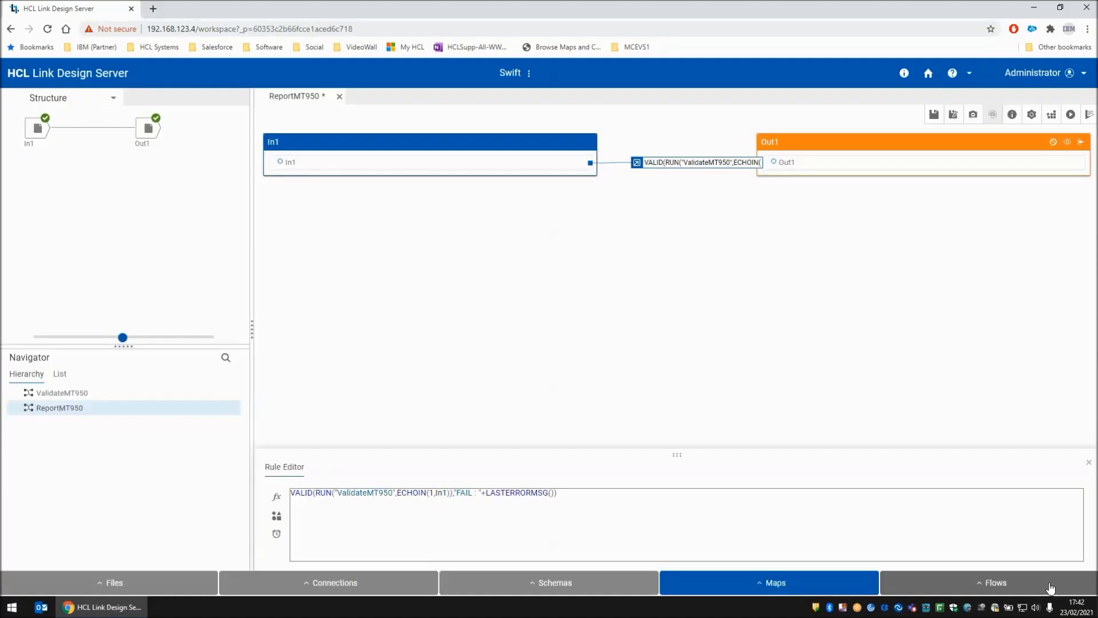
Save, build and run the ReportMT950 map with the good message file as input.
{"action": "left_click", "coordinate": [932, 116]}
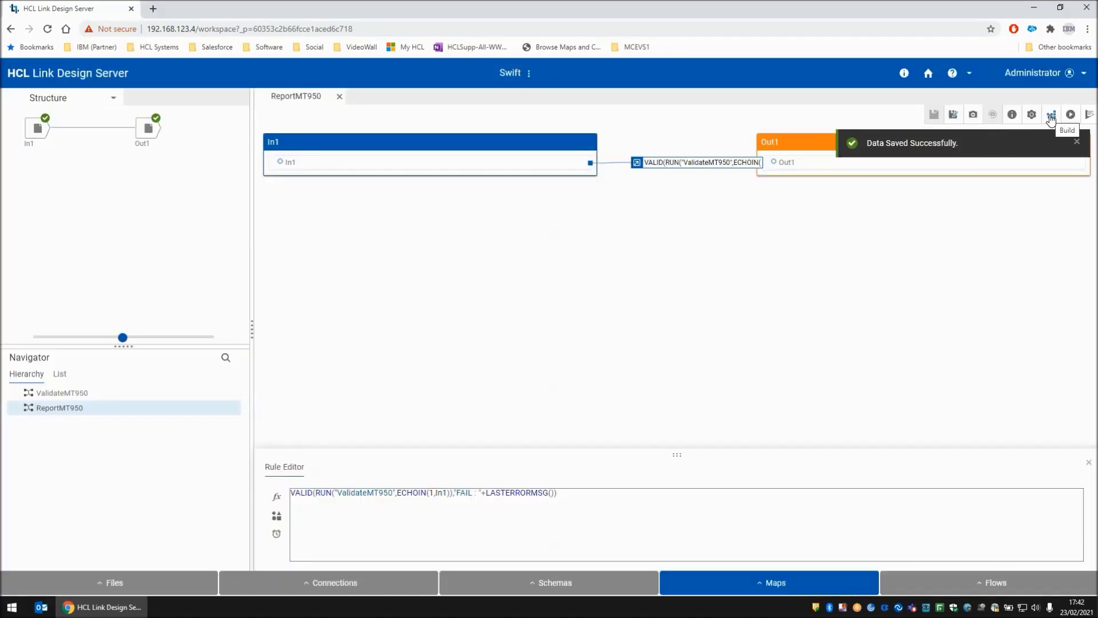
{"action": "left_click", "coordinate": [1052, 116]}
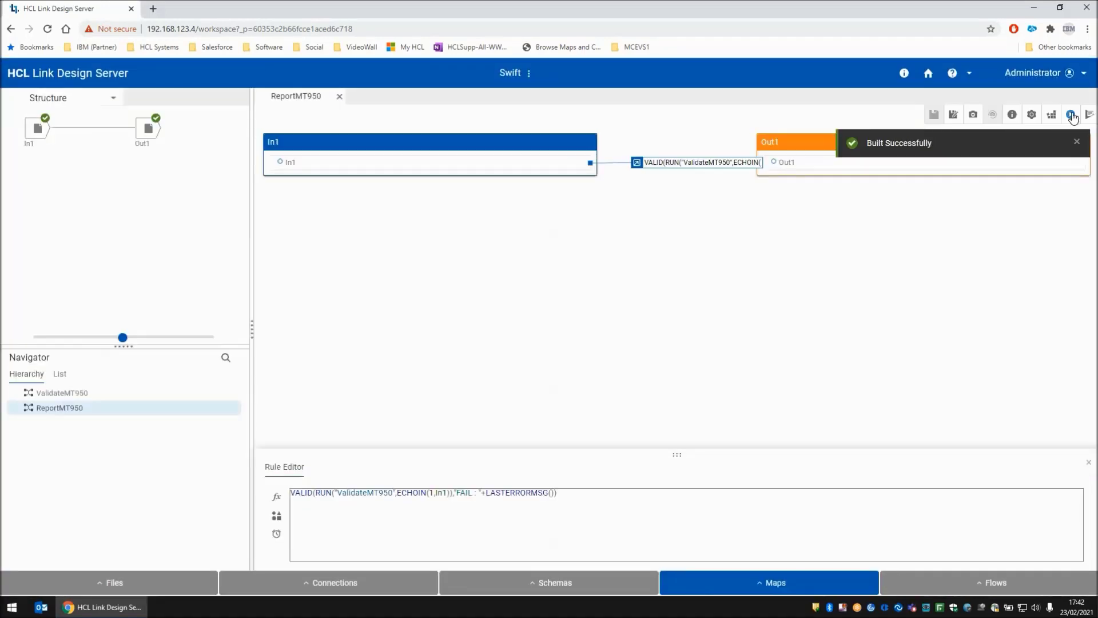
{"action": "left_click", "coordinate": [1070, 115]}
View the Out1 target's output data from the good-file run, and close the data window.
{"action": "right_click", "coordinate": [148, 128]}
{"action": "left_click", "coordinate": [170, 281]}
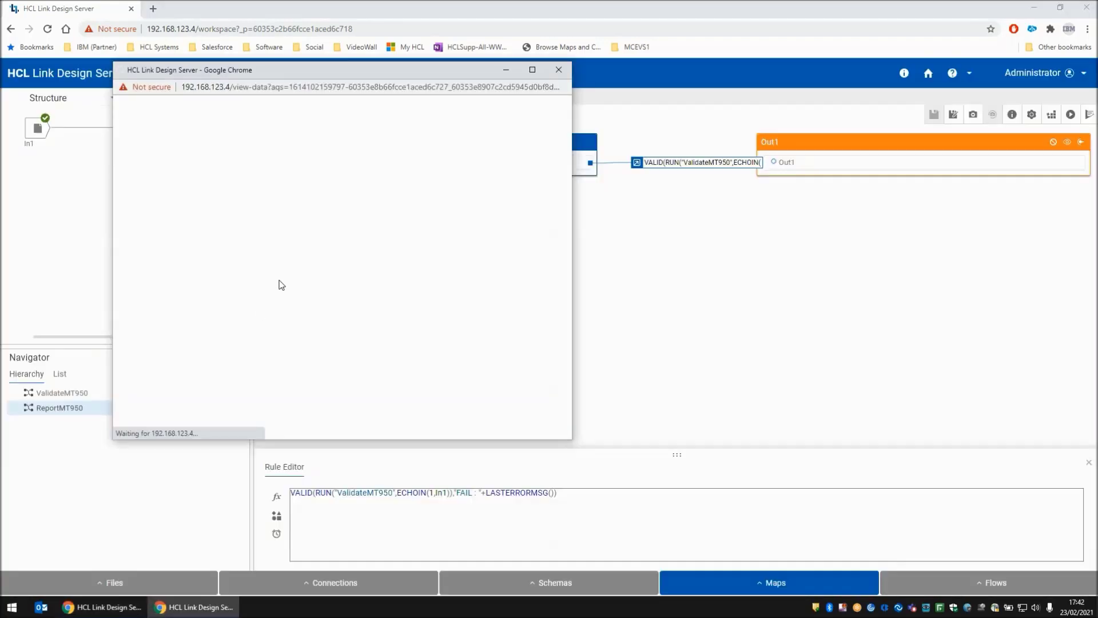
{"action": "left_click_drag", "start_coordinate": [145, 136], "coordinate": [115, 127]}
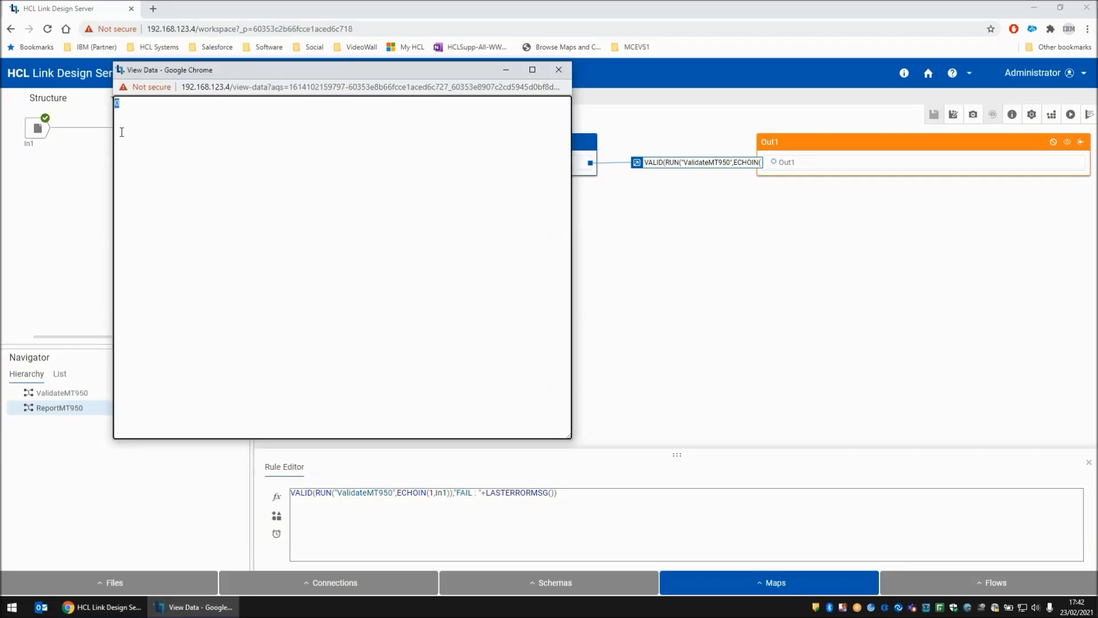
{"action": "left_click", "coordinate": [560, 71]}
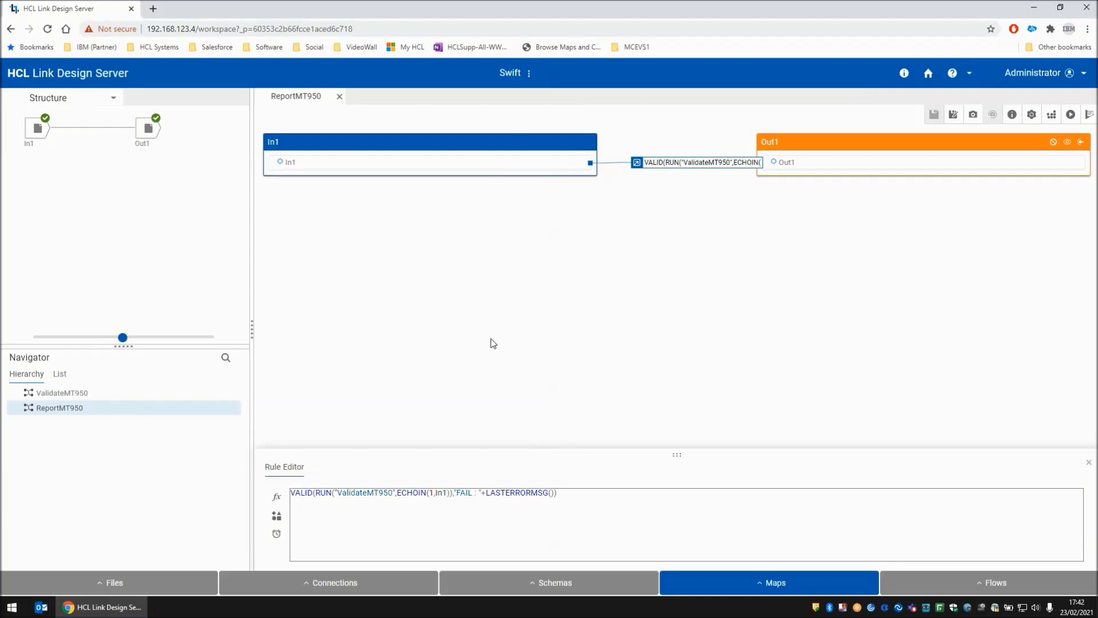
Close the ReportMT950 map and return to the home page.
{"action": "left_click", "coordinate": [340, 97]}
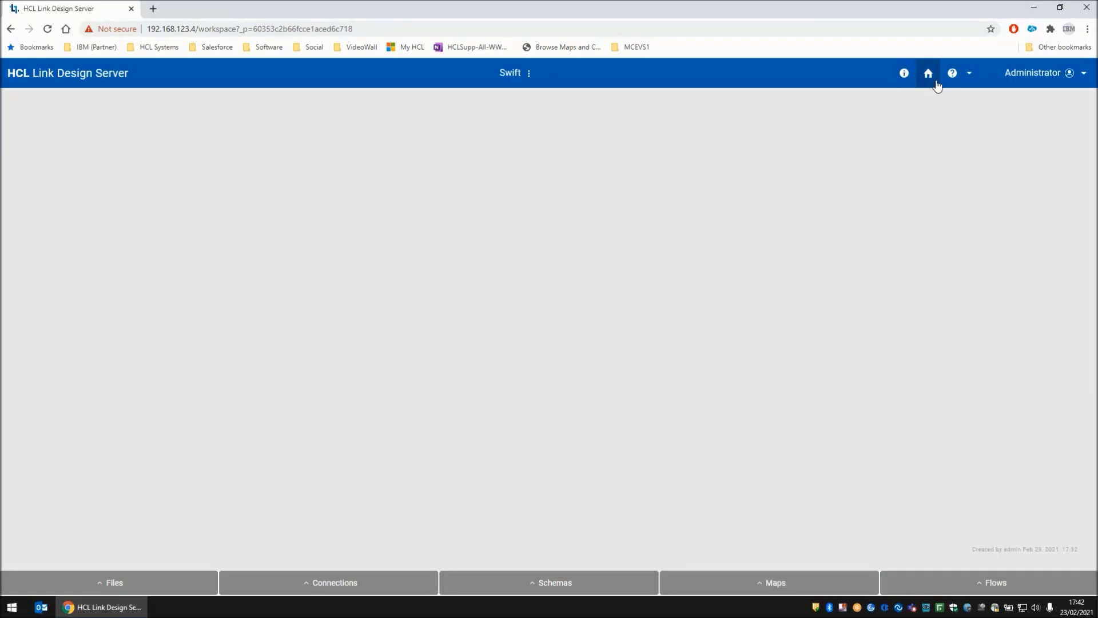
{"action": "left_click", "coordinate": [929, 76]}
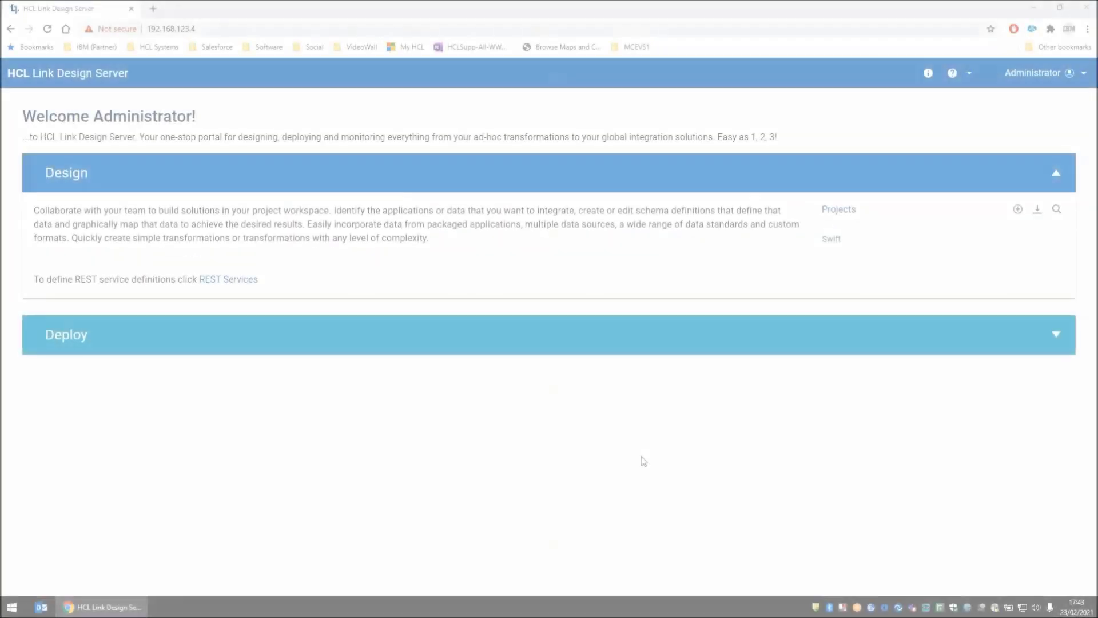
{"action": "left_click", "coordinate": [152, 9]}
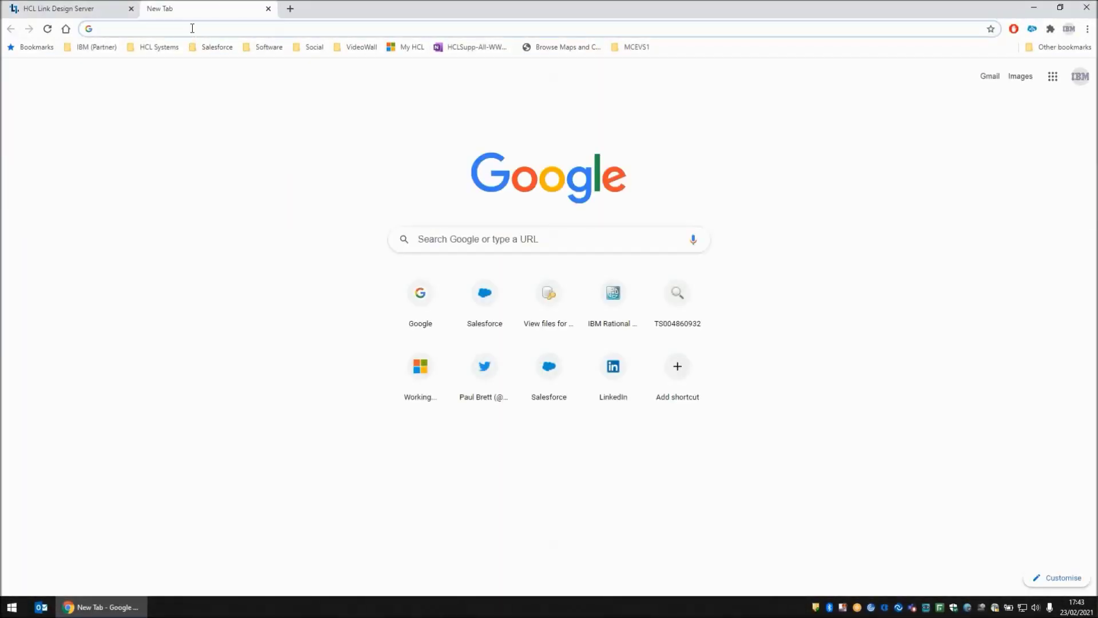
{"action": "type", "text": "http://192.168.123.14:8081/tx-rest"}
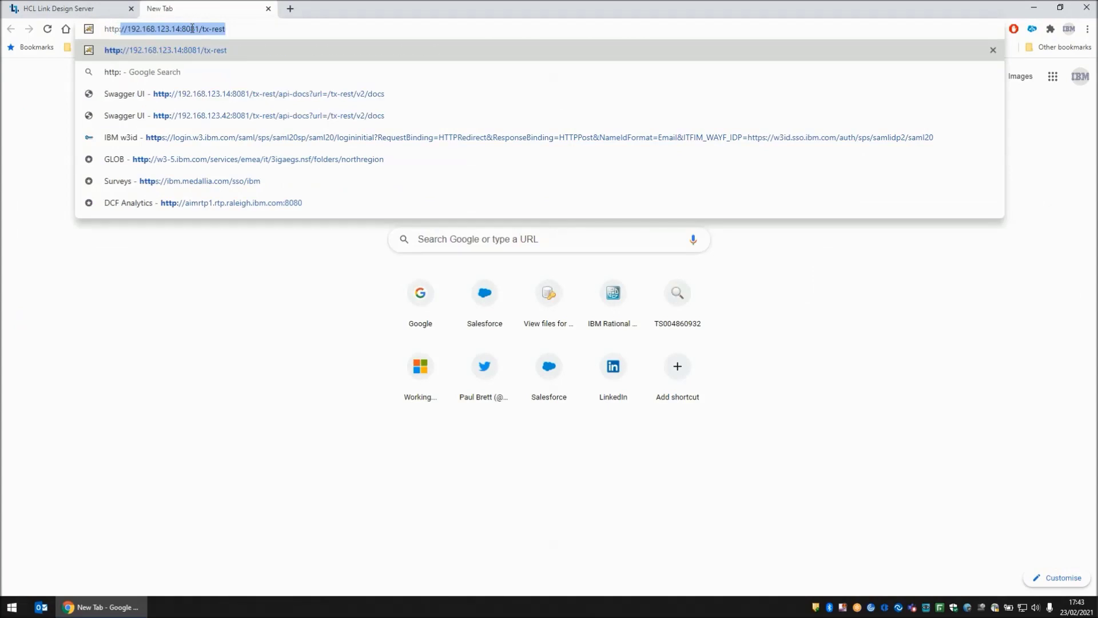
{"action": "key", "text": "Right"}
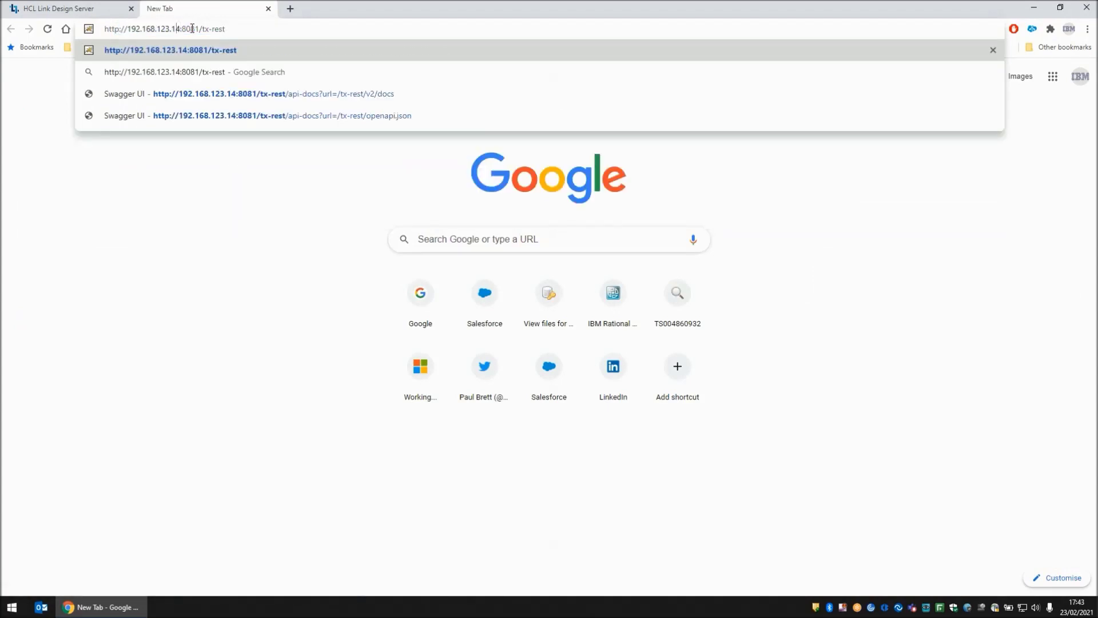
{"action": "key", "text": "BackSpace"}
{"action": "key", "text": "BackSpace"}
{"action": "key", "text": "BackSpace"}
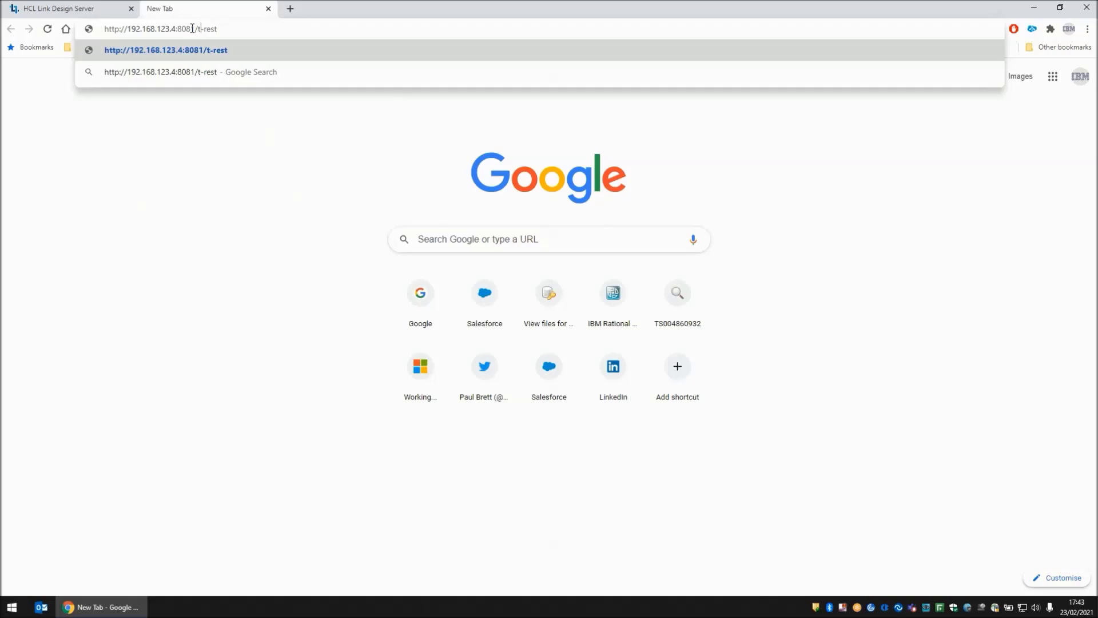
{"action": "type", "text": "hip"}
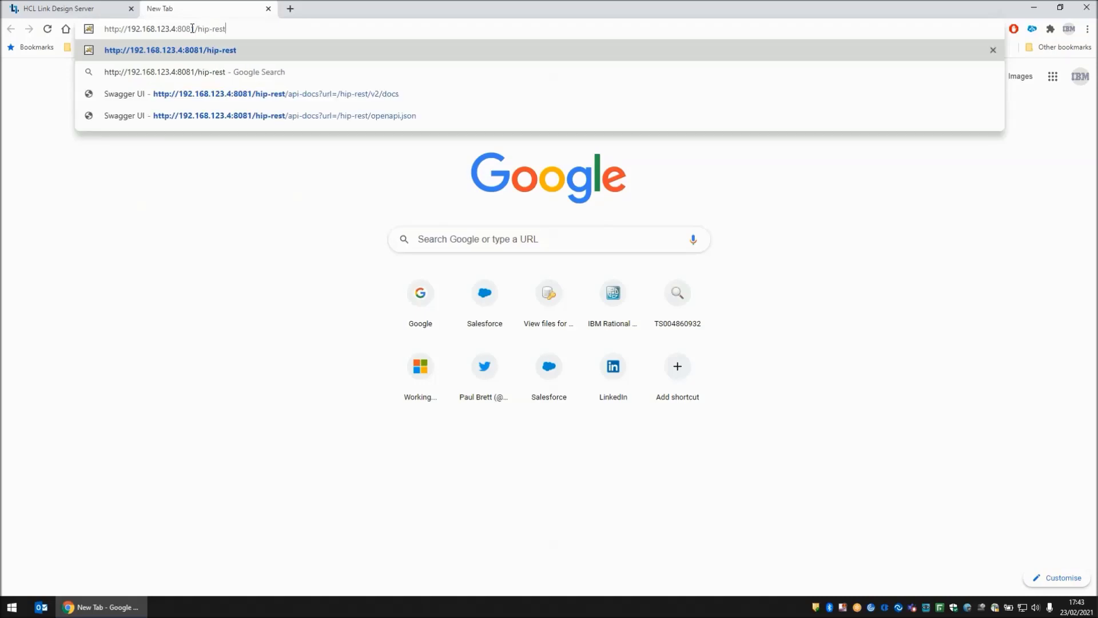
{"action": "key", "text": "Down"}
{"action": "key", "text": "Down"}
{"action": "key", "text": "Down"}
{"action": "key", "text": "Up"}
{"action": "key", "text": "Return"}
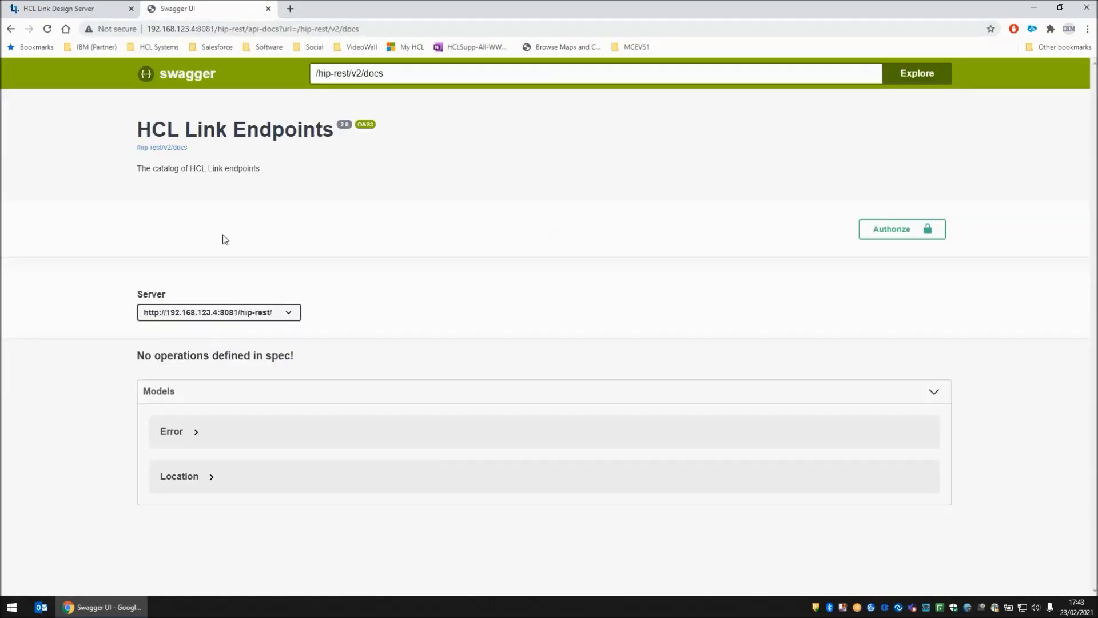
Duplicate the Swagger tab, load /hip-rest/openapi.json in the copy to view the deployment API, and return to the endpoint catalog tab.
{"action": "left_click", "coordinate": [371, 28]}
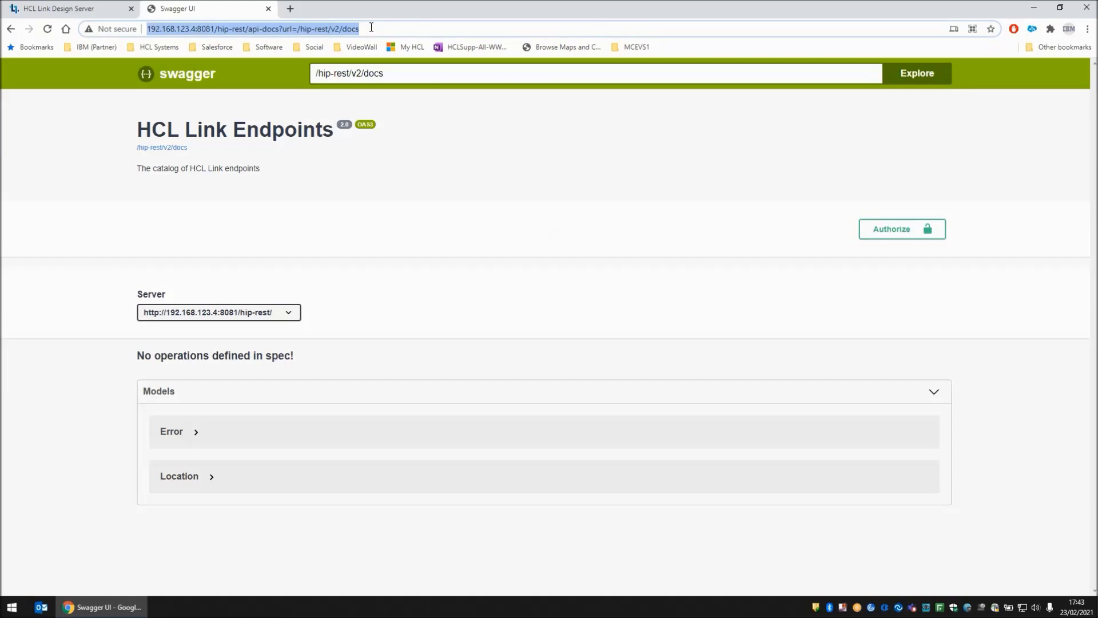
{"action": "right_click", "coordinate": [204, 10]}
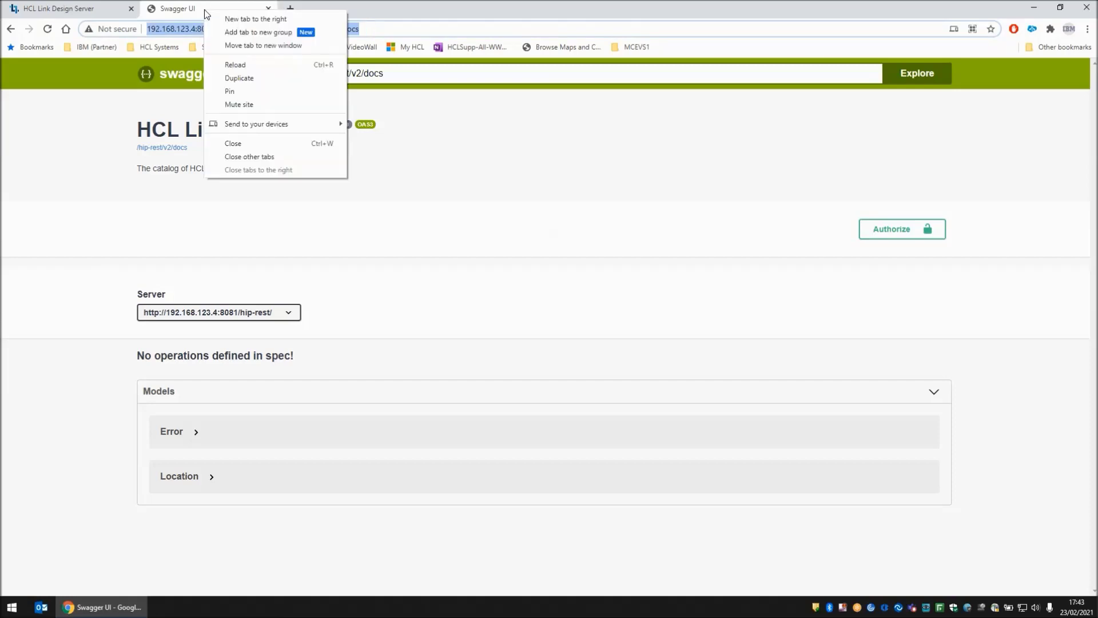
{"action": "left_click", "coordinate": [254, 78]}
{"action": "left_click", "coordinate": [335, 30]}
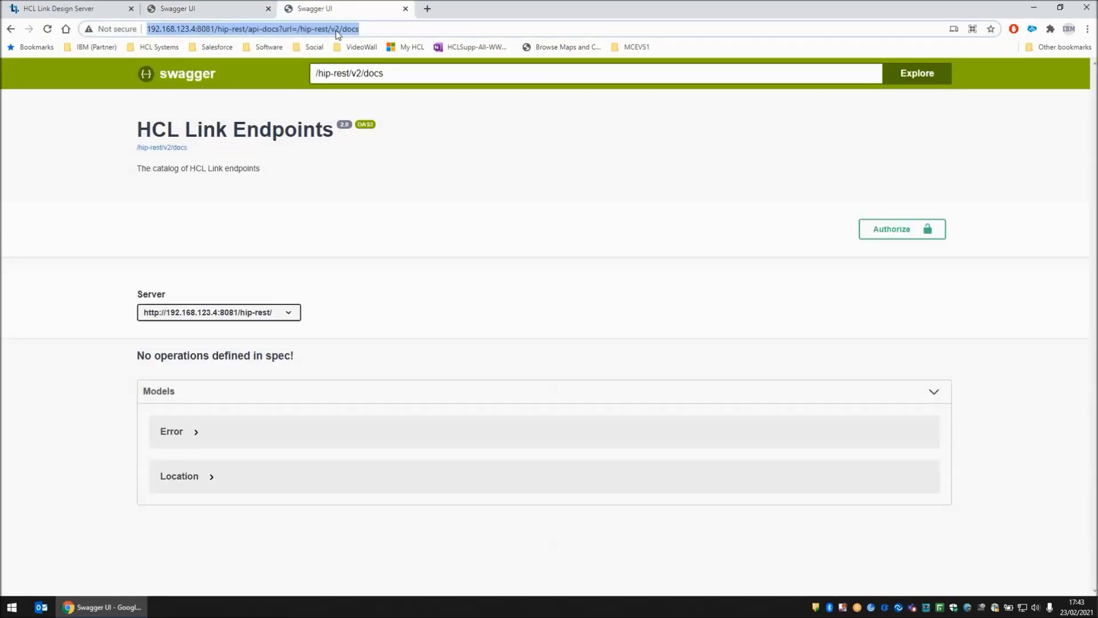
{"action": "left_click", "coordinate": [333, 29]}
{"action": "key", "text": "shift+End"}
{"action": "type", "text": "open"}
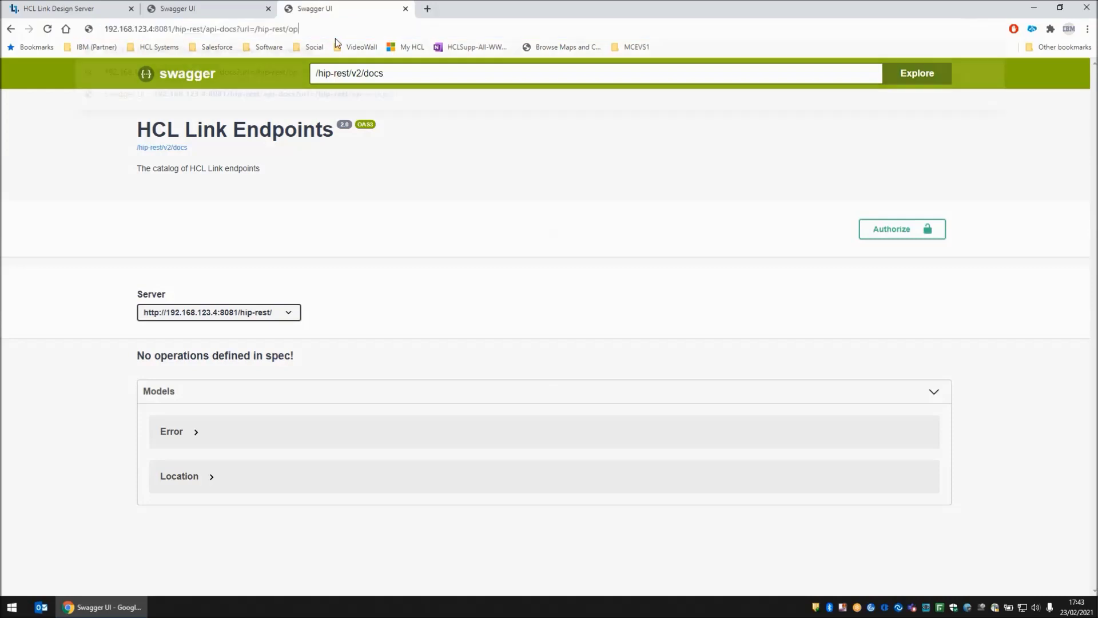
{"action": "key", "text": "Down"}
{"action": "key", "text": "Down"}
{"action": "key", "text": "Return"}
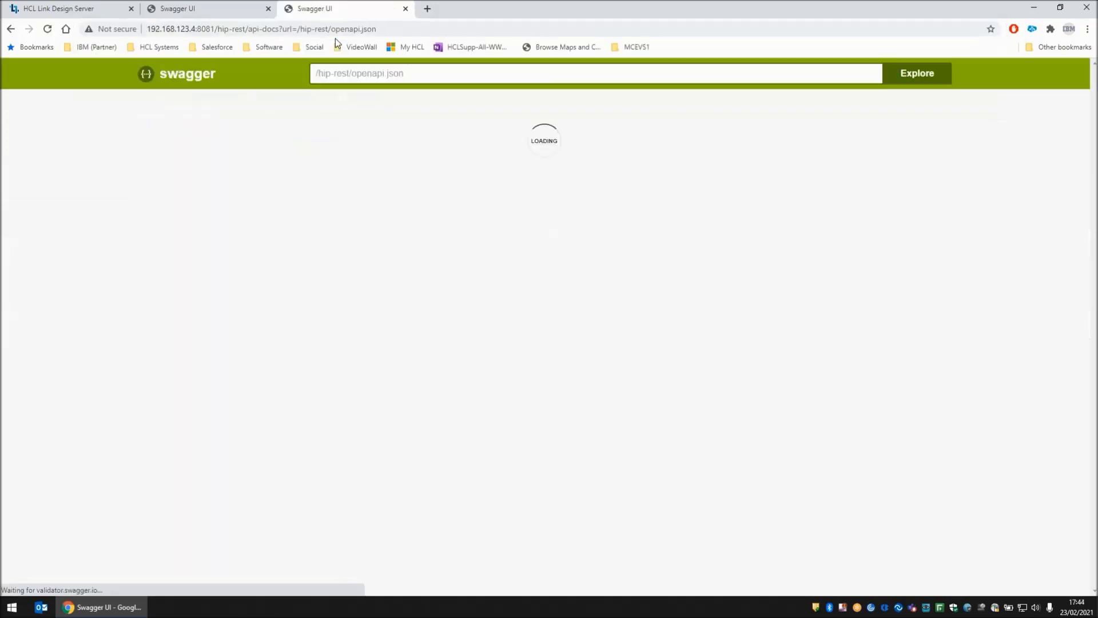
{"action": "scroll", "coordinate": [394, 343], "scroll_direction": "down", "scroll_amount": 4}
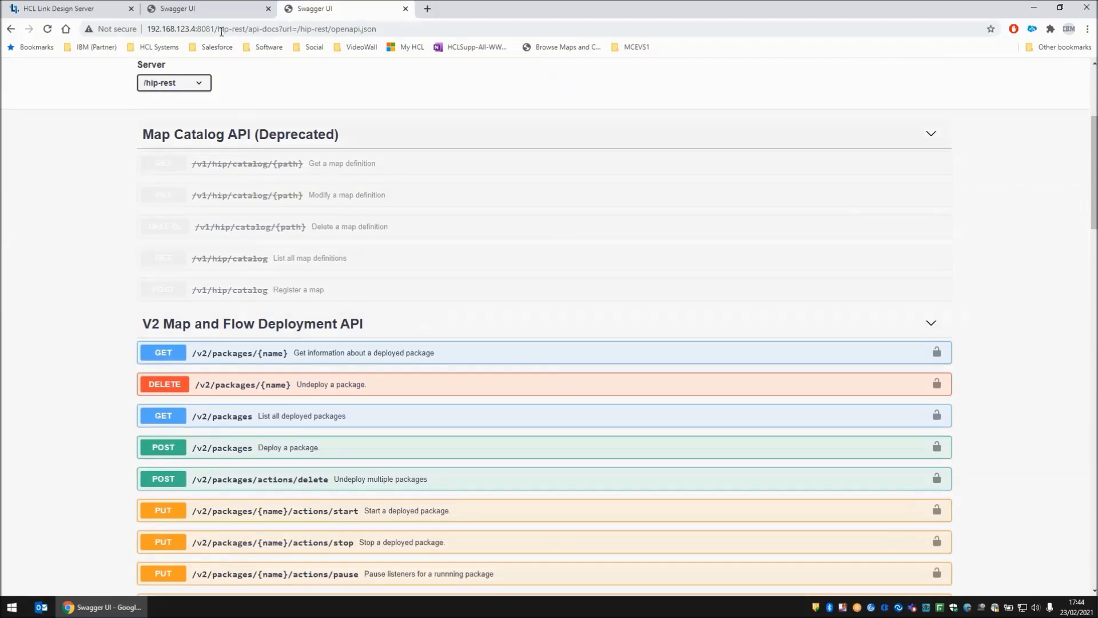
{"action": "left_click", "coordinate": [209, 9]}
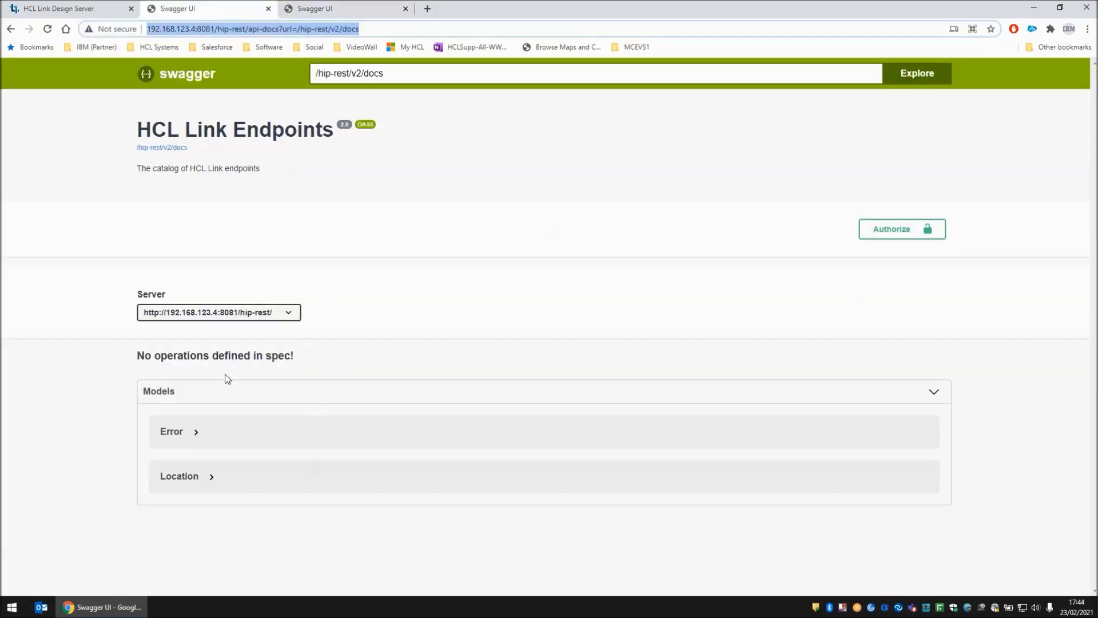
In the design server's Deploy section, check the base URL of the LocalRestAPI server, and close its settings without saving.
{"action": "left_click", "coordinate": [83, 9]}
{"action": "left_click", "coordinate": [254, 341]}
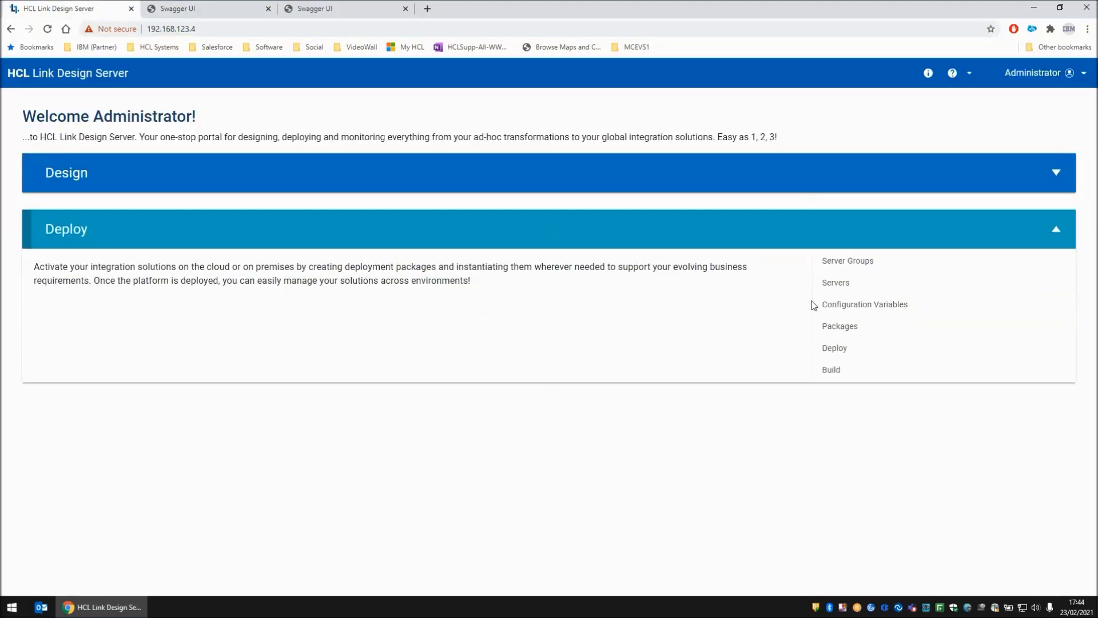
{"action": "left_click", "coordinate": [834, 288]}
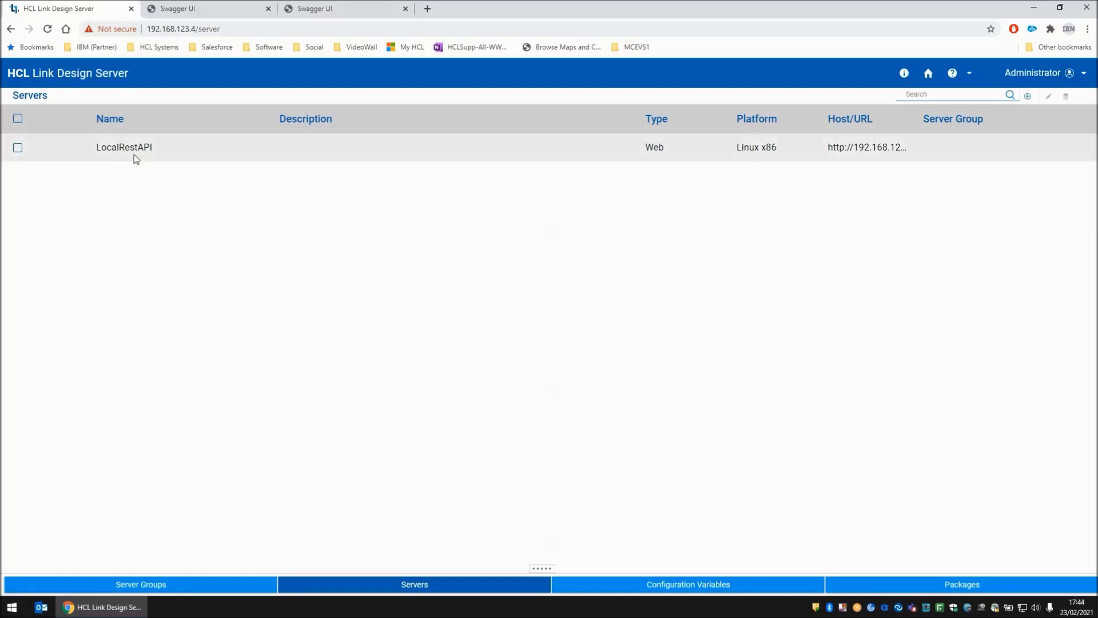
{"action": "left_click", "coordinate": [18, 151]}
{"action": "left_click", "coordinate": [1049, 97]}
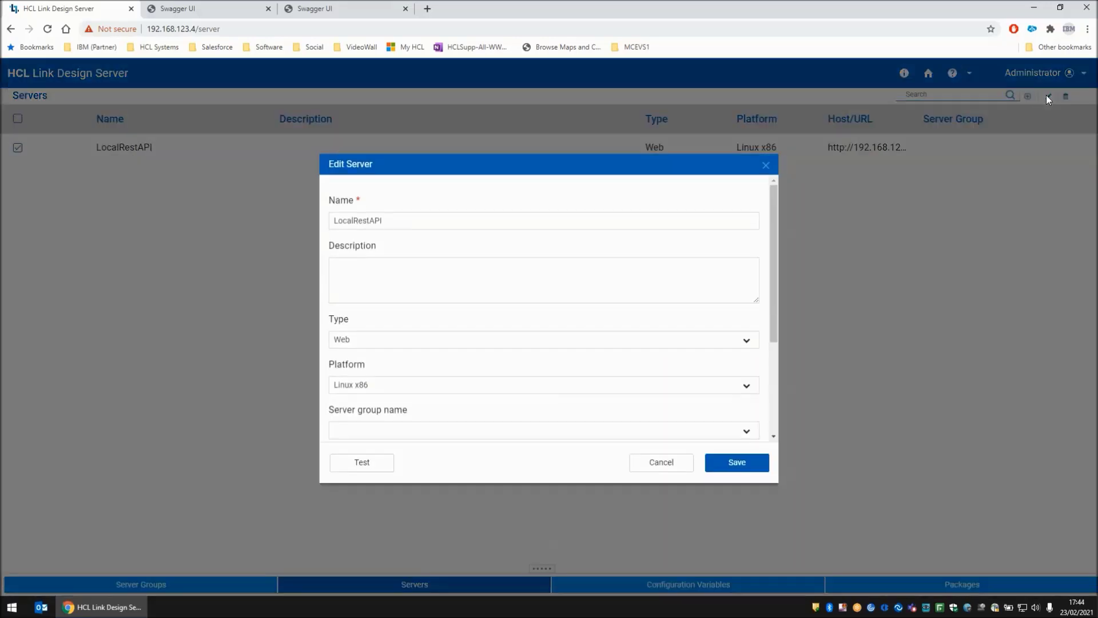
{"action": "scroll", "coordinate": [479, 340], "scroll_direction": "down", "scroll_amount": 3}
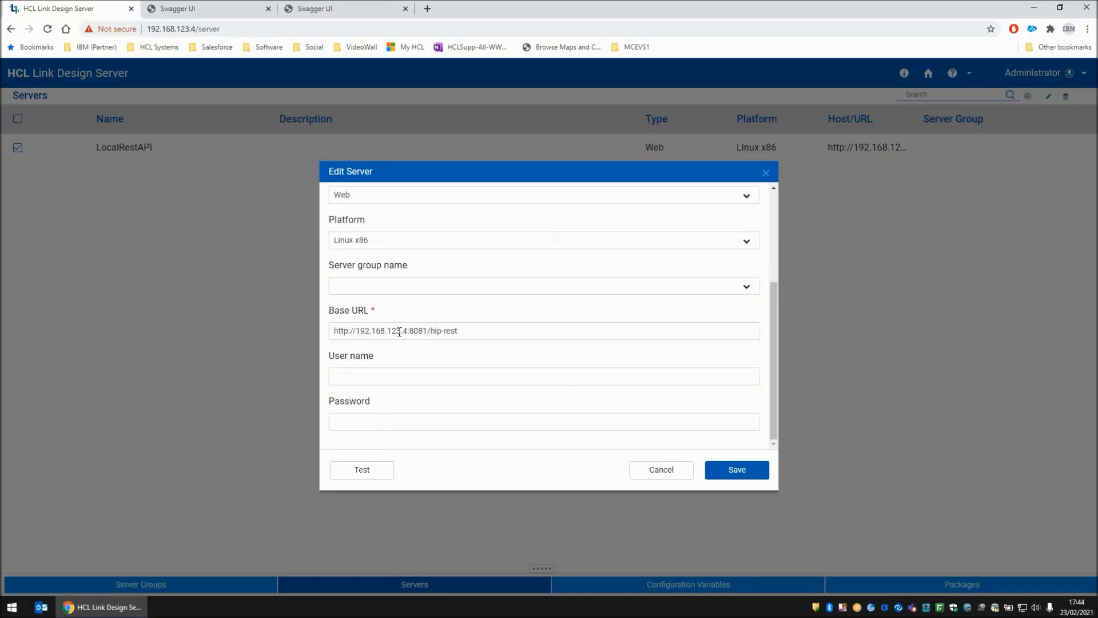
{"action": "left_click_drag", "start_coordinate": [398, 332], "coordinate": [414, 331]}
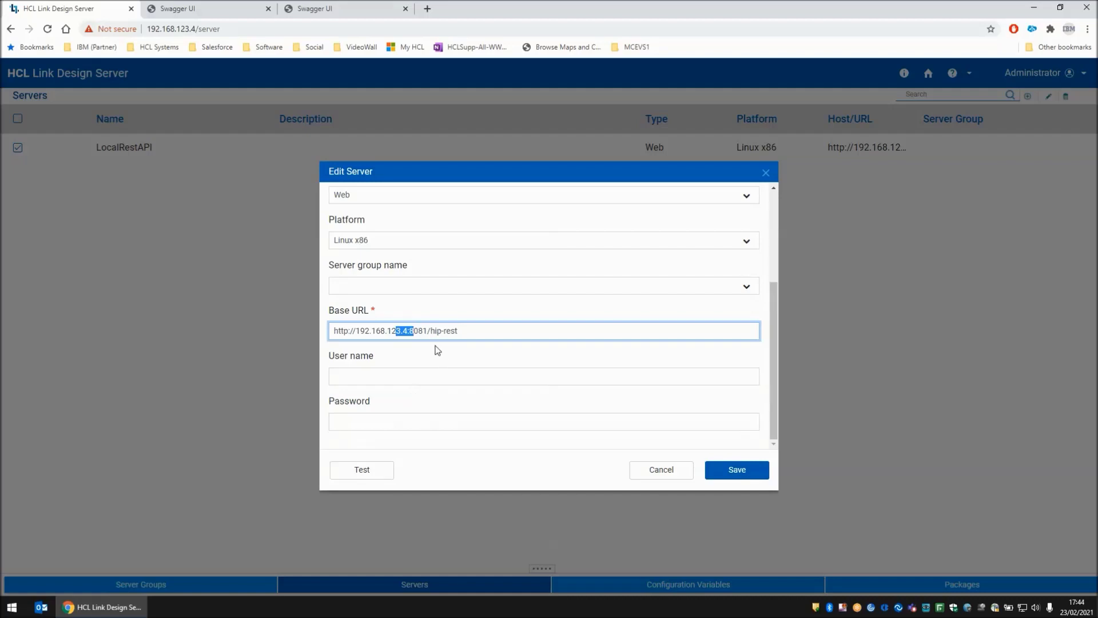
{"action": "left_click", "coordinate": [669, 474]}
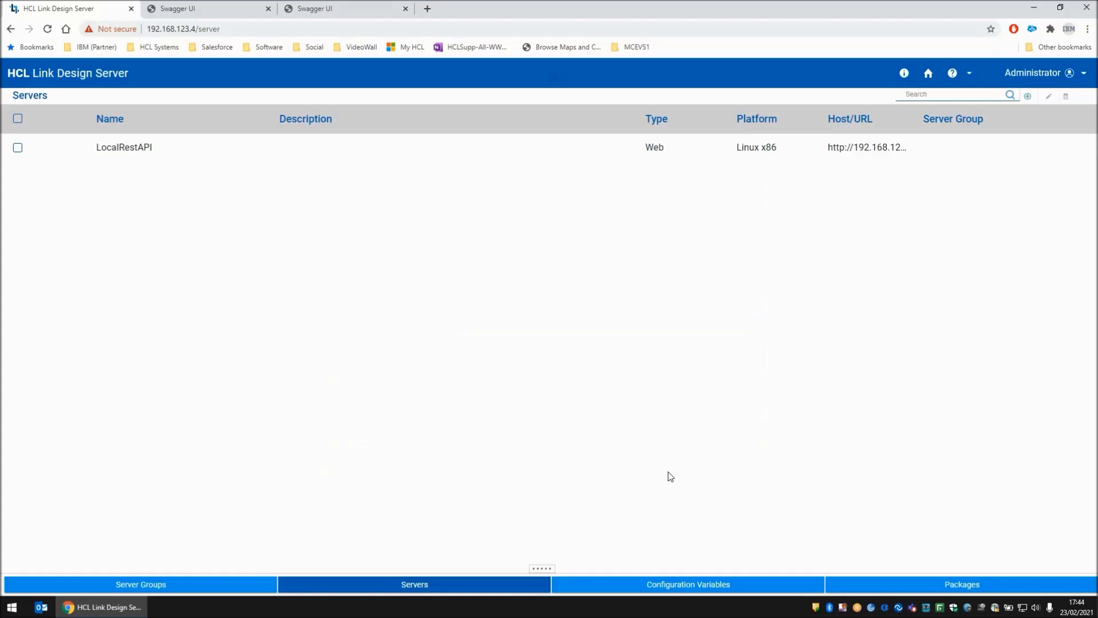
Return to the home page and open the Packages list of the Deploy section.
{"action": "left_click", "coordinate": [929, 73]}
{"action": "left_click", "coordinate": [540, 346]}
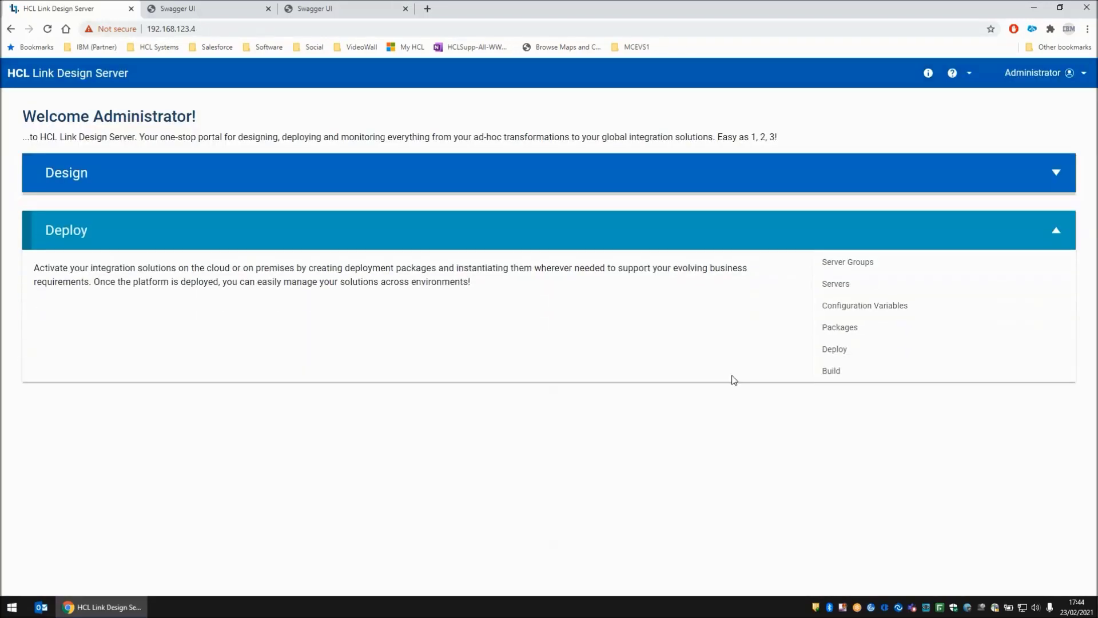
{"action": "left_click", "coordinate": [845, 333]}
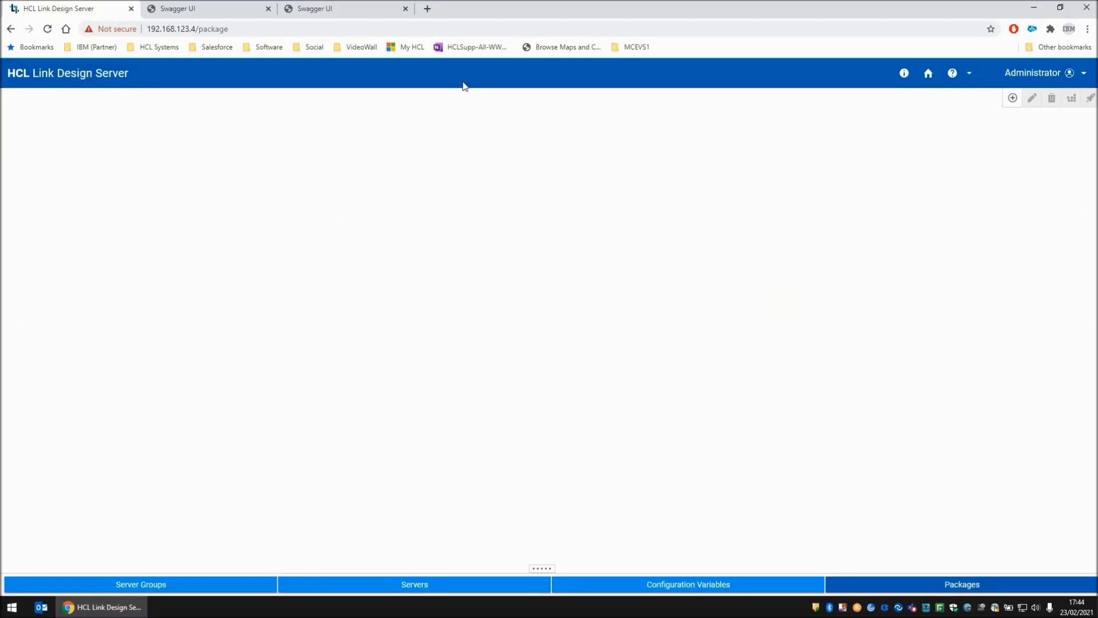
Add a package named Package1 for the Swift project that includes the ReportMT950 and ValidateMT950 maps.
{"action": "left_click", "coordinate": [1013, 98]}
{"action": "left_click", "coordinate": [494, 238]}
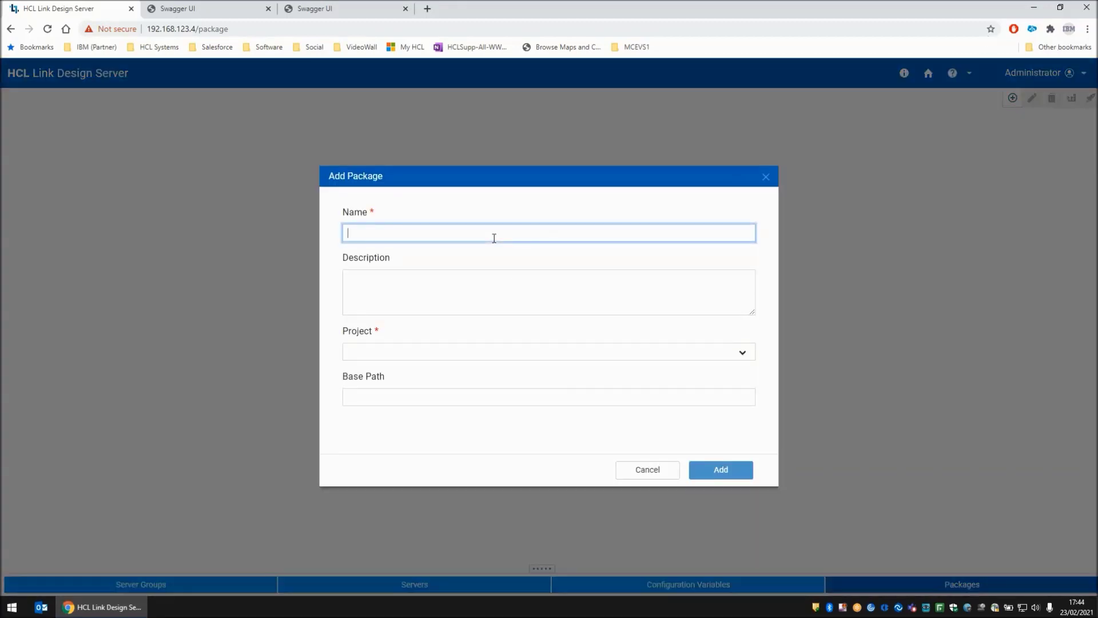
{"action": "type", "text": "Package1"}
{"action": "left_click", "coordinate": [440, 356]}
{"action": "left_click", "coordinate": [430, 377]}
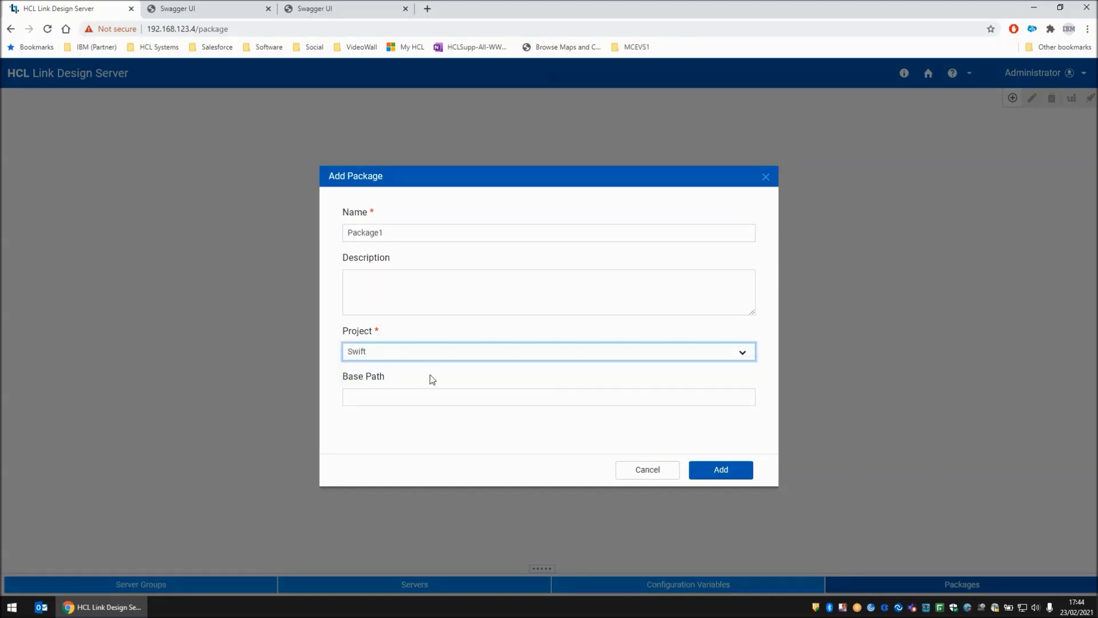
{"action": "scroll", "coordinate": [383, 385], "scroll_direction": "down", "scroll_amount": 1}
{"action": "left_click", "coordinate": [379, 384]}
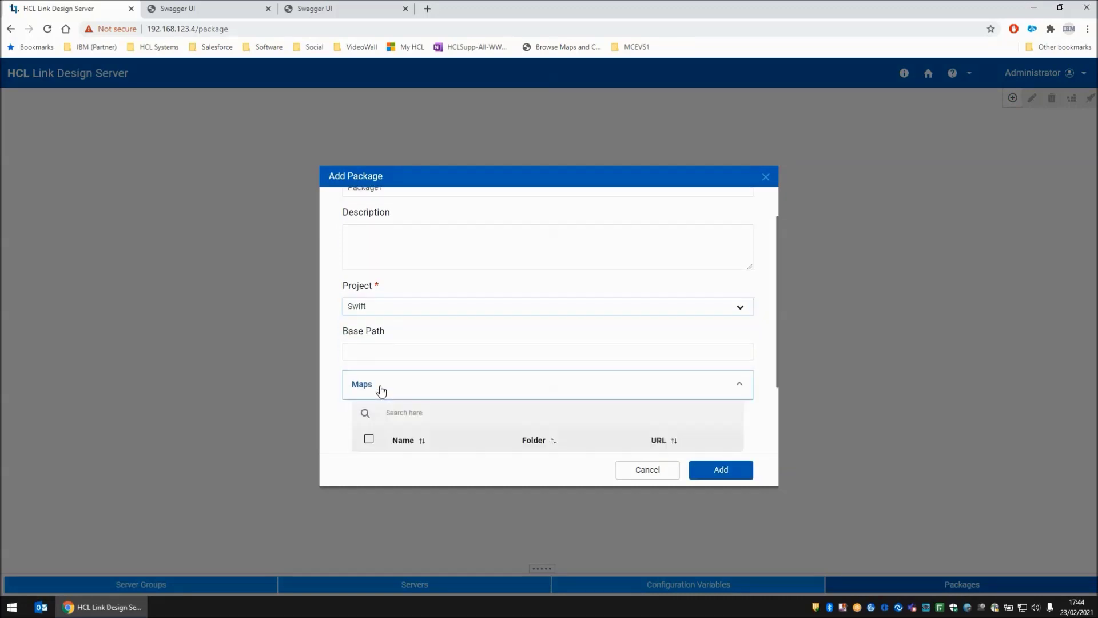
{"action": "scroll", "coordinate": [380, 386], "scroll_direction": "down", "scroll_amount": 2}
{"action": "left_click", "coordinate": [369, 337]}
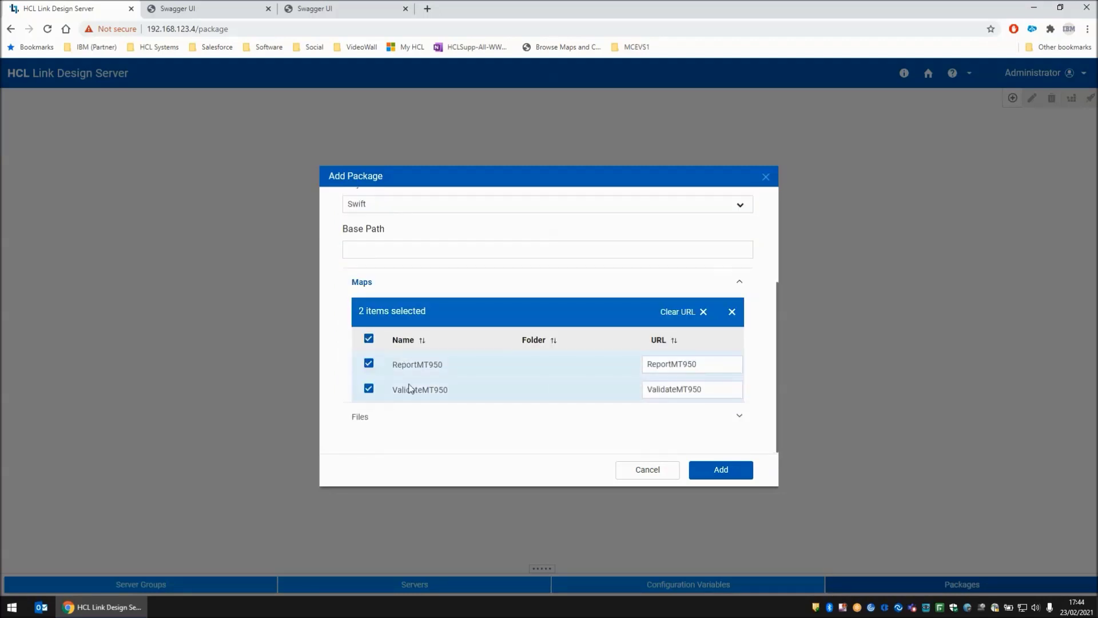
{"action": "left_click", "coordinate": [715, 475]}
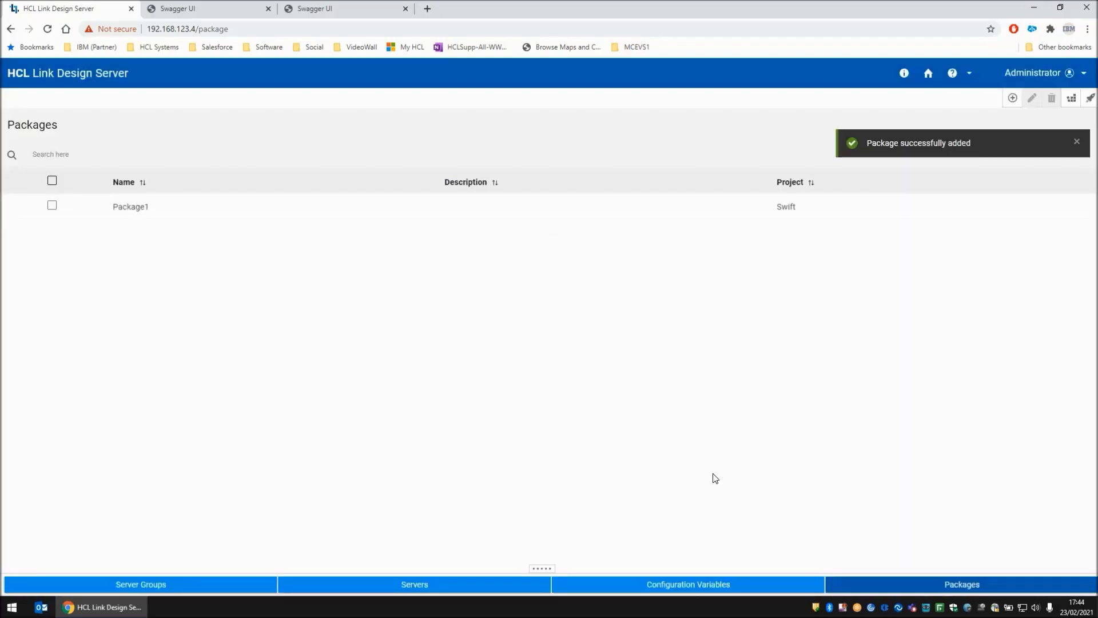
Deploy Package1 to the LocalRestAPI server and close the Deploy dialog.
{"action": "left_click", "coordinate": [51, 206]}
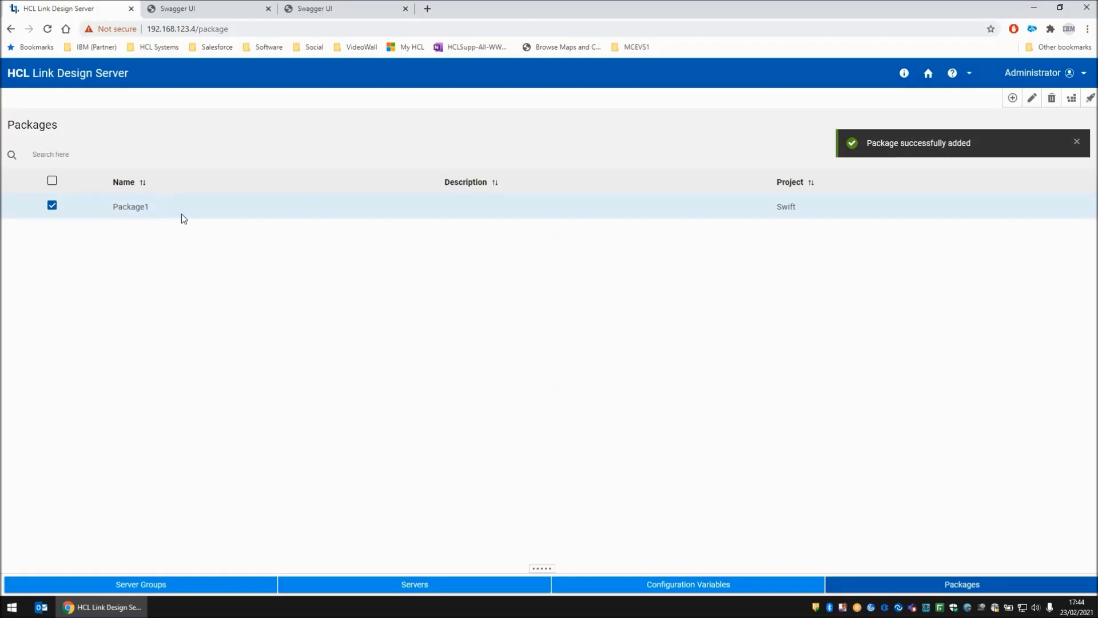
{"action": "left_click", "coordinate": [1090, 100]}
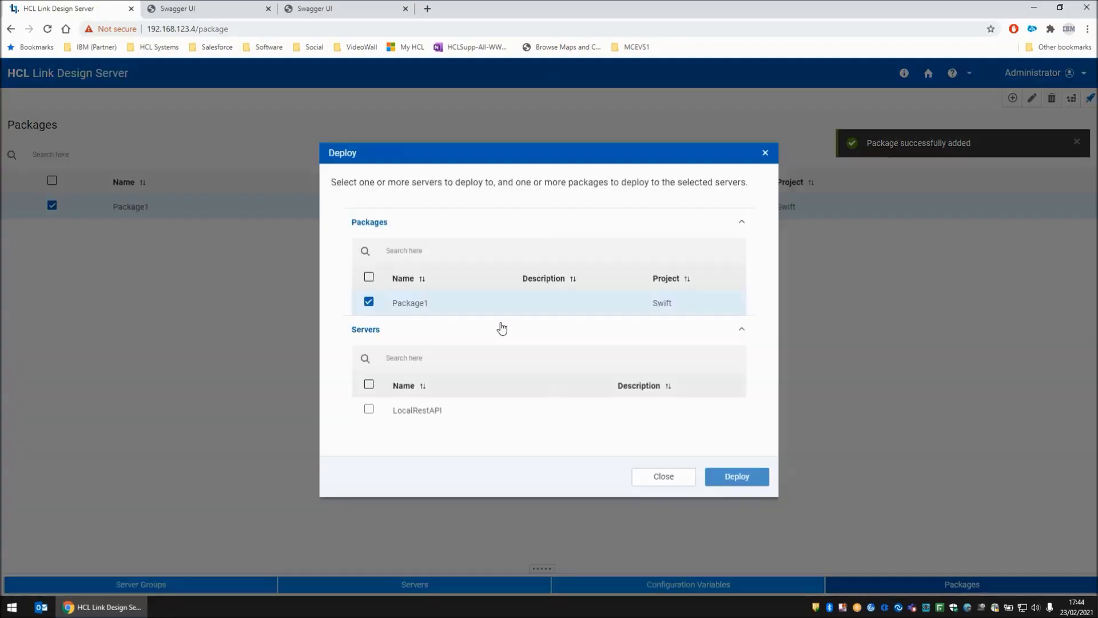
{"action": "left_click", "coordinate": [369, 415]}
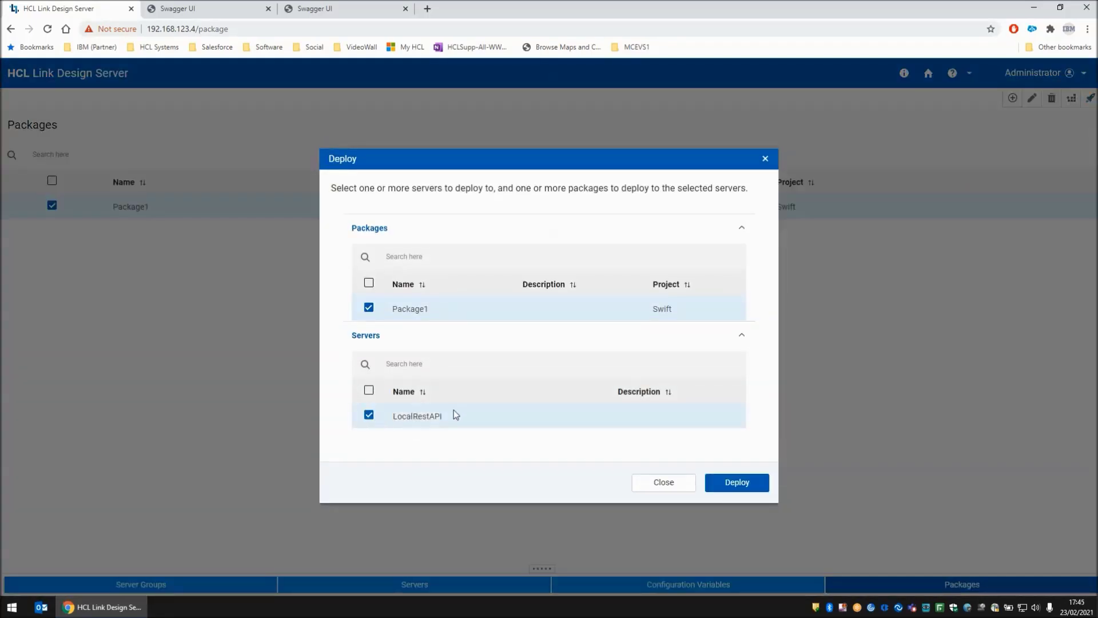
{"action": "left_click", "coordinate": [736, 483]}
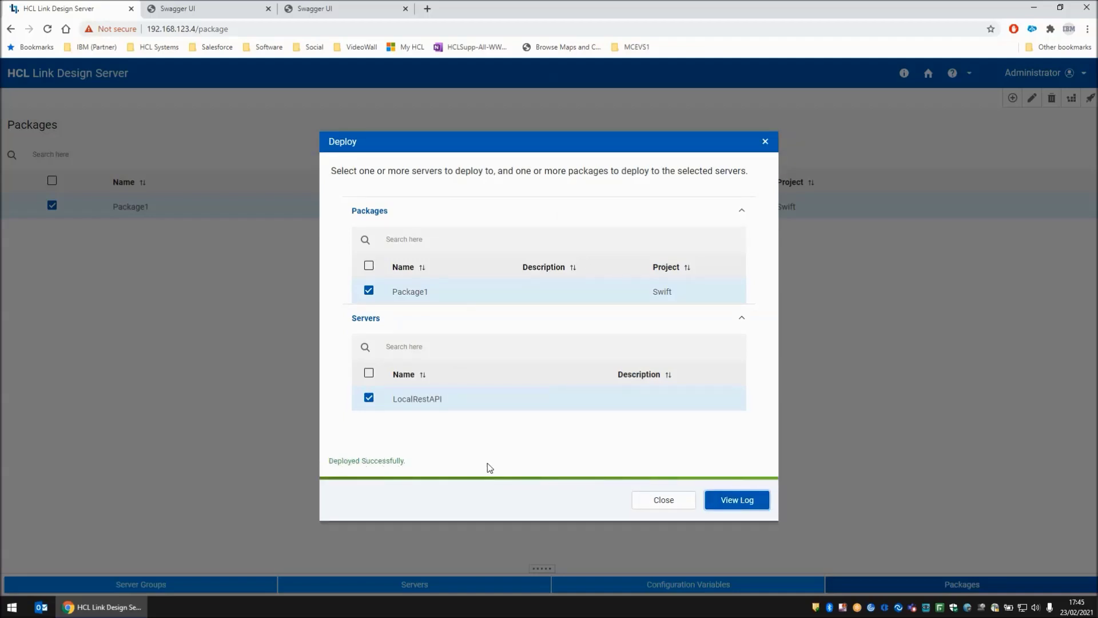
{"action": "left_click", "coordinate": [665, 500]}
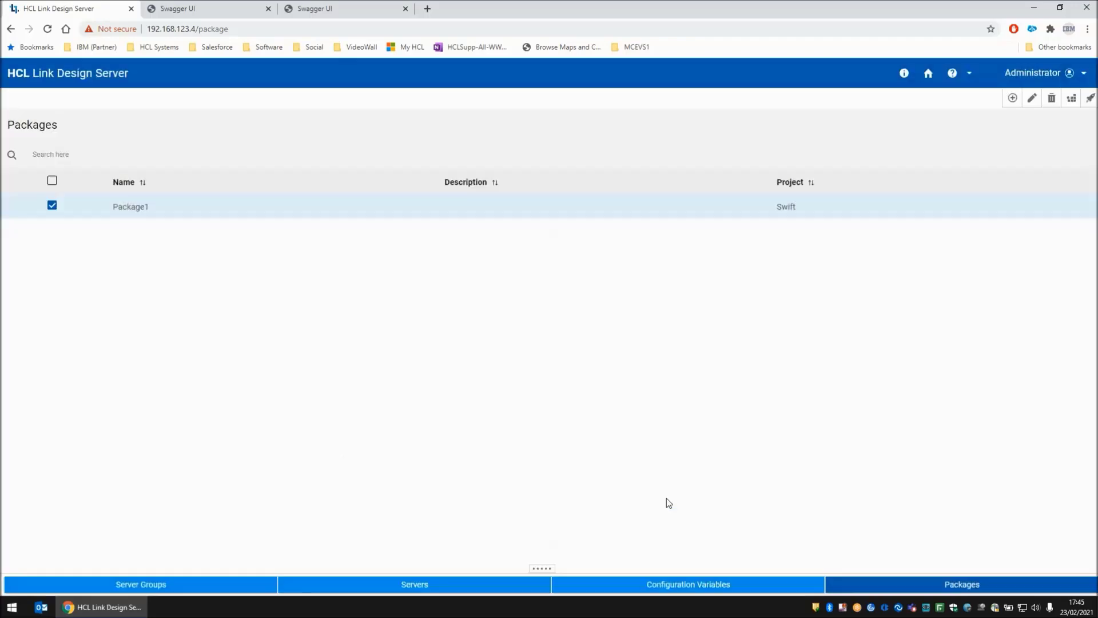
Reload the Swagger endpoint catalog and execute the synchronous PUT request for /v2/run/ReportMT950 without a request body file.
{"action": "left_click", "coordinate": [218, 9]}
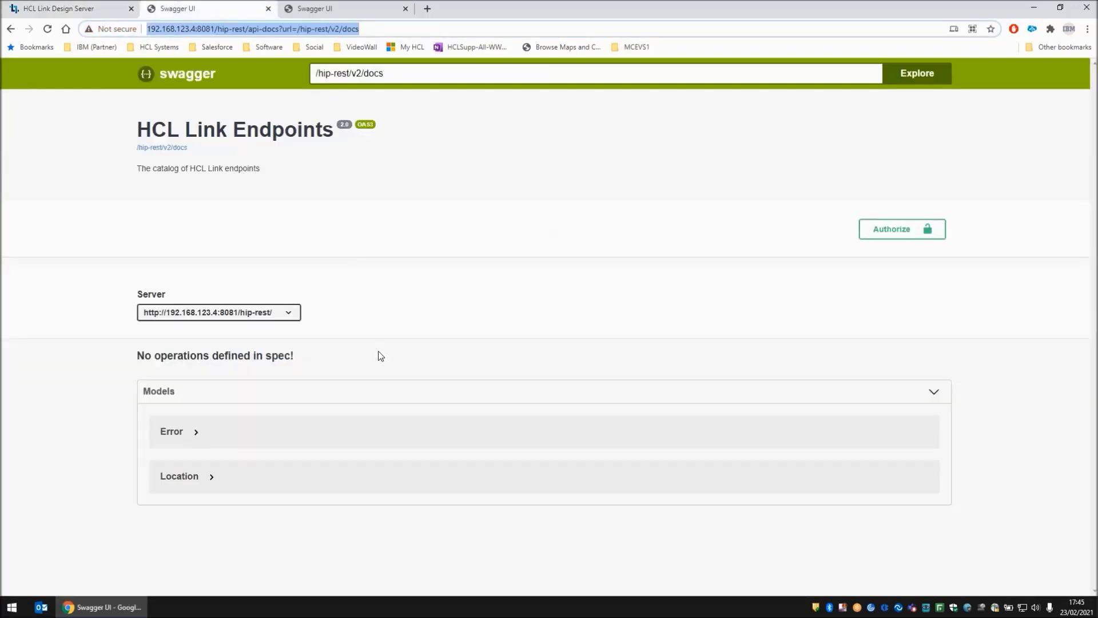
{"action": "key", "text": "F5"}
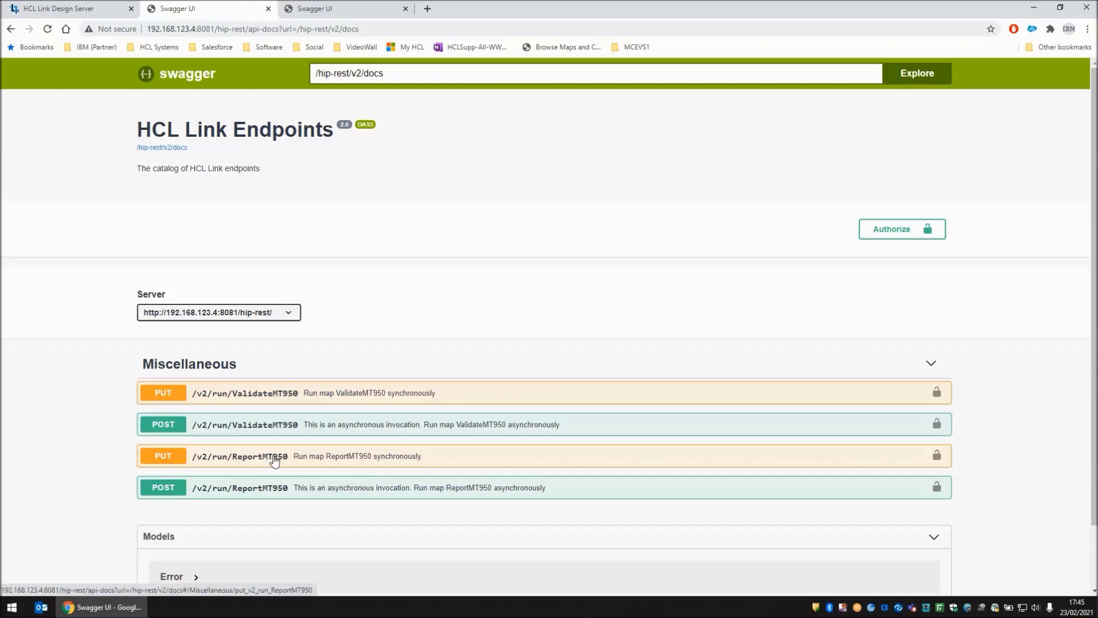
{"action": "left_click", "coordinate": [275, 461]}
{"action": "scroll", "coordinate": [456, 422], "scroll_direction": "down", "scroll_amount": 5}
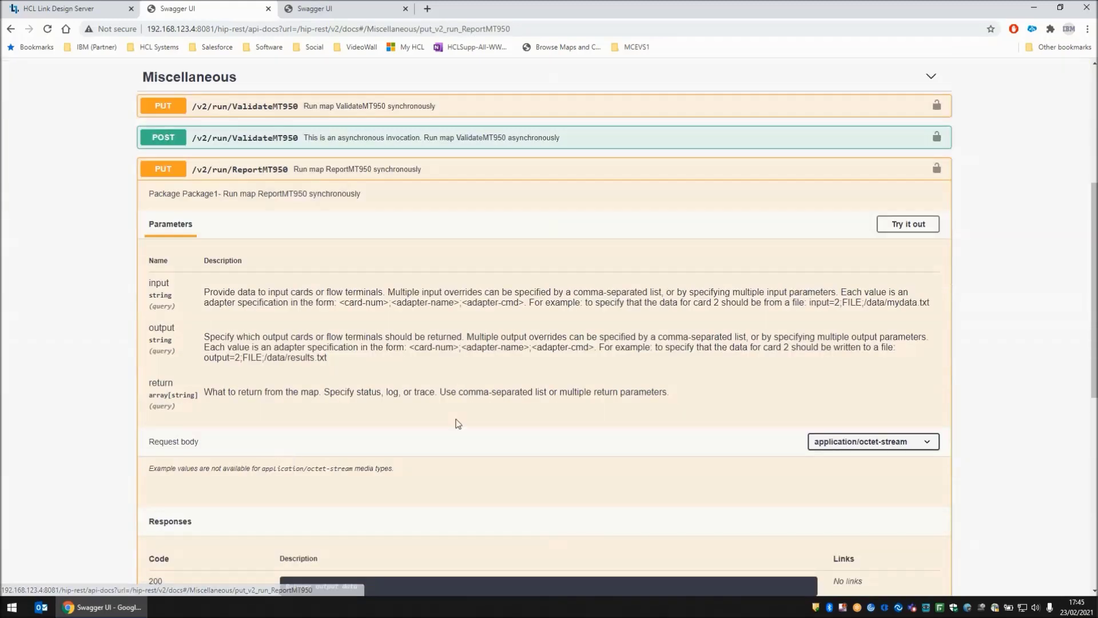
{"action": "left_click", "coordinate": [907, 223]}
{"action": "scroll", "coordinate": [426, 301], "scroll_direction": "down", "scroll_amount": 5}
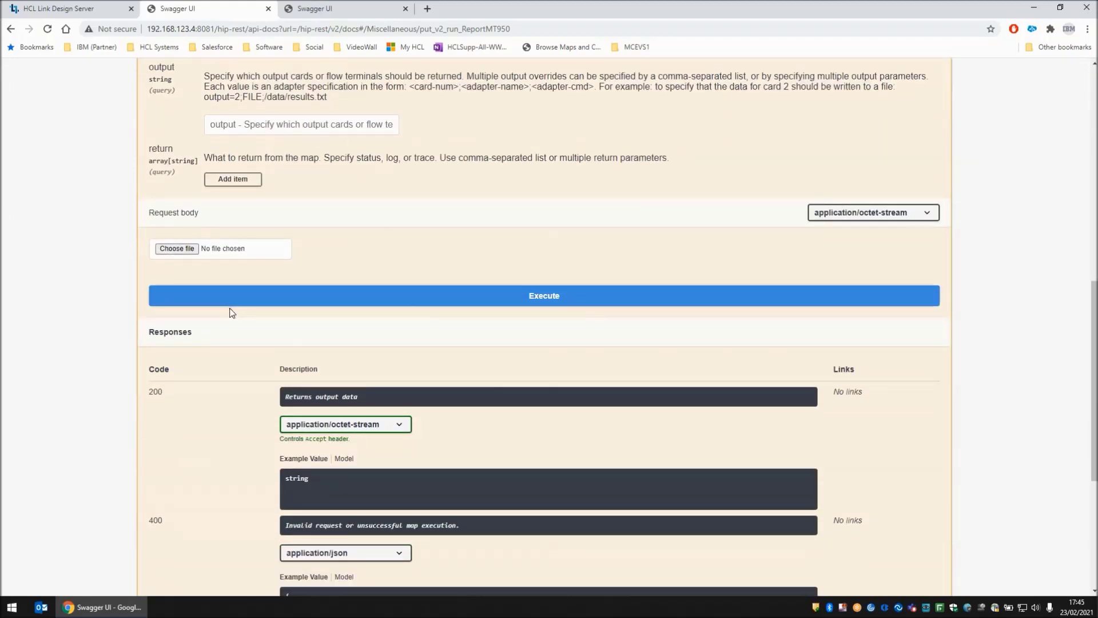
{"action": "left_click", "coordinate": [531, 302]}
{"action": "scroll", "coordinate": [453, 383], "scroll_direction": "down", "scroll_amount": 4}
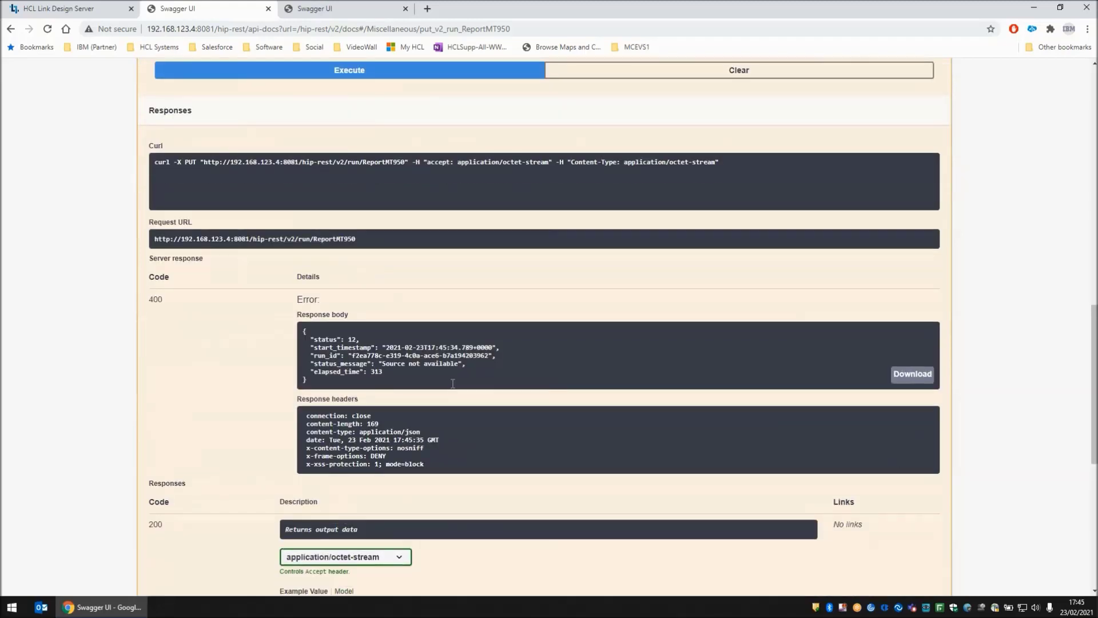
Check the response code and status message of the ReportMT950 call, and copy its generated curl command.
{"action": "left_click_drag", "start_coordinate": [321, 300], "coordinate": [294, 300]}
{"action": "left_click_drag", "start_coordinate": [380, 365], "coordinate": [479, 362]}
{"action": "left_click", "coordinate": [757, 168]}
{"action": "key", "text": "ctrl+c"}
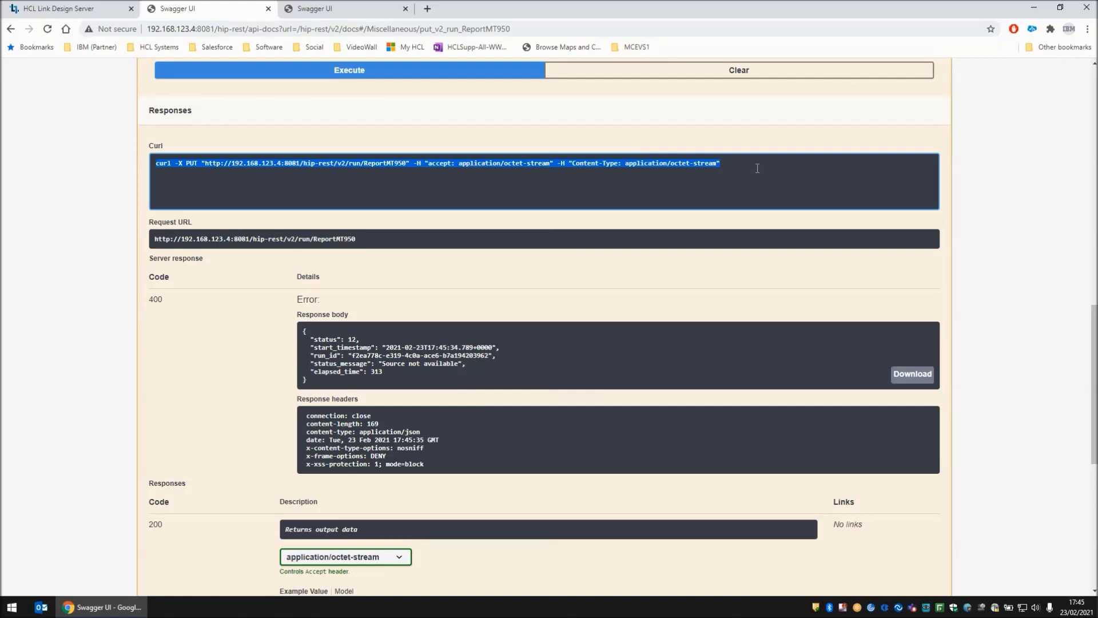
Open a Windows command prompt and change to the T:\Swift2LMF folder.
{"action": "key", "text": "super+r"}
{"action": "key", "text": "Return"}
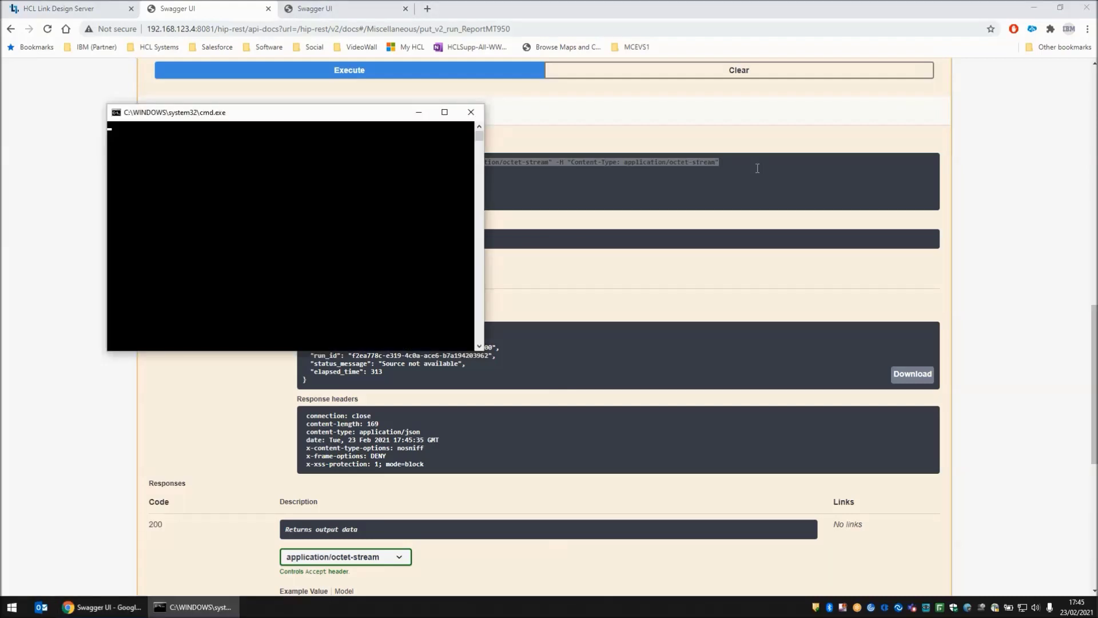
{"action": "type", "text": "t:"}
{"action": "key", "text": "Return"}
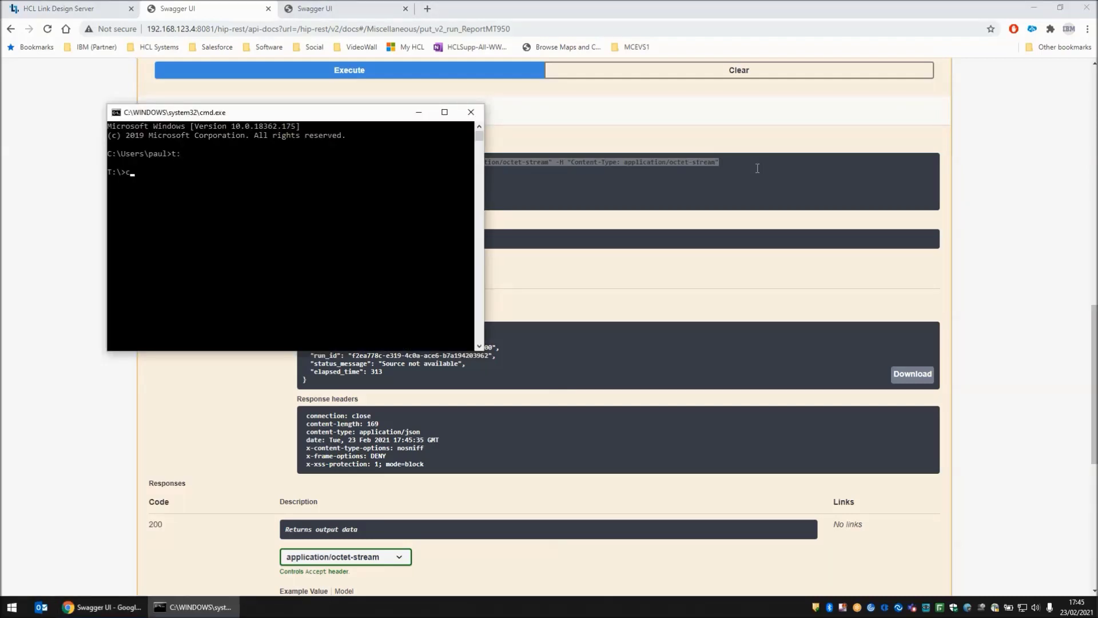
{"action": "type", "text": "cd \\Swift2LMF"}
{"action": "key", "text": "Return"}
{"action": "type", "text": "How"}
{"action": "key", "text": "Tab"}
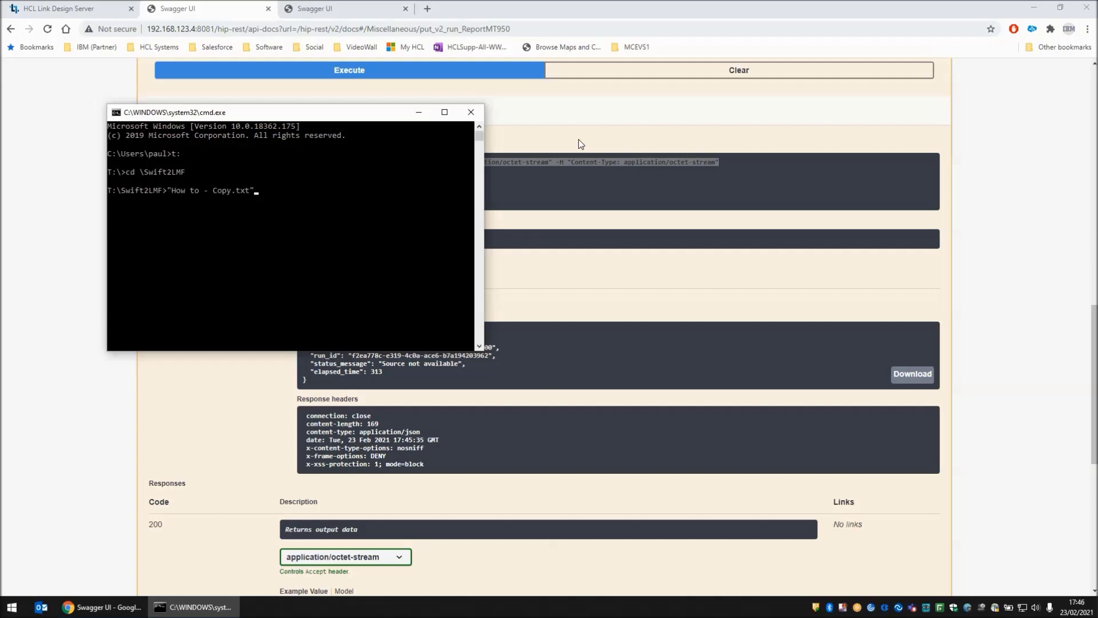
{"action": "key", "text": "Tab"}
{"action": "key", "text": "Return"}
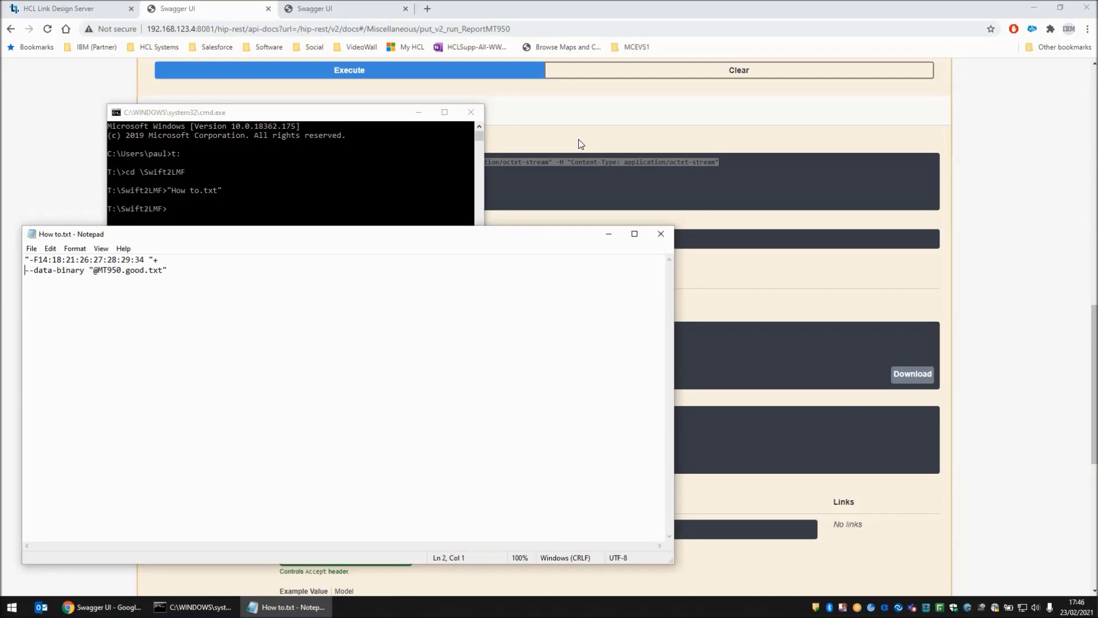
{"action": "key", "text": "ctrl+v"}
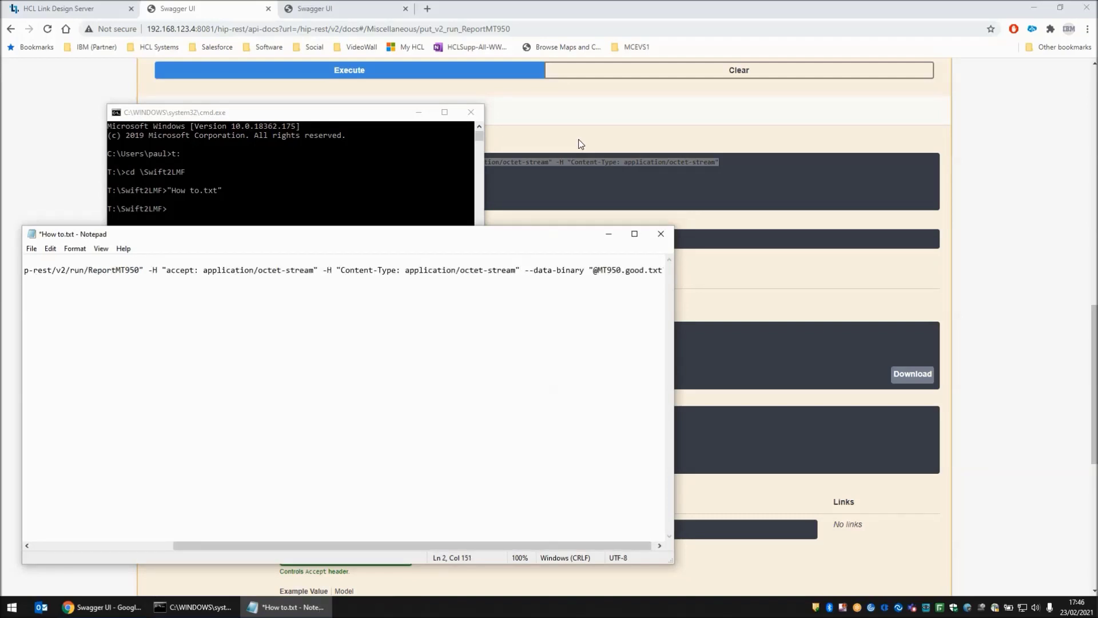
{"action": "key", "text": "shift+Home"}
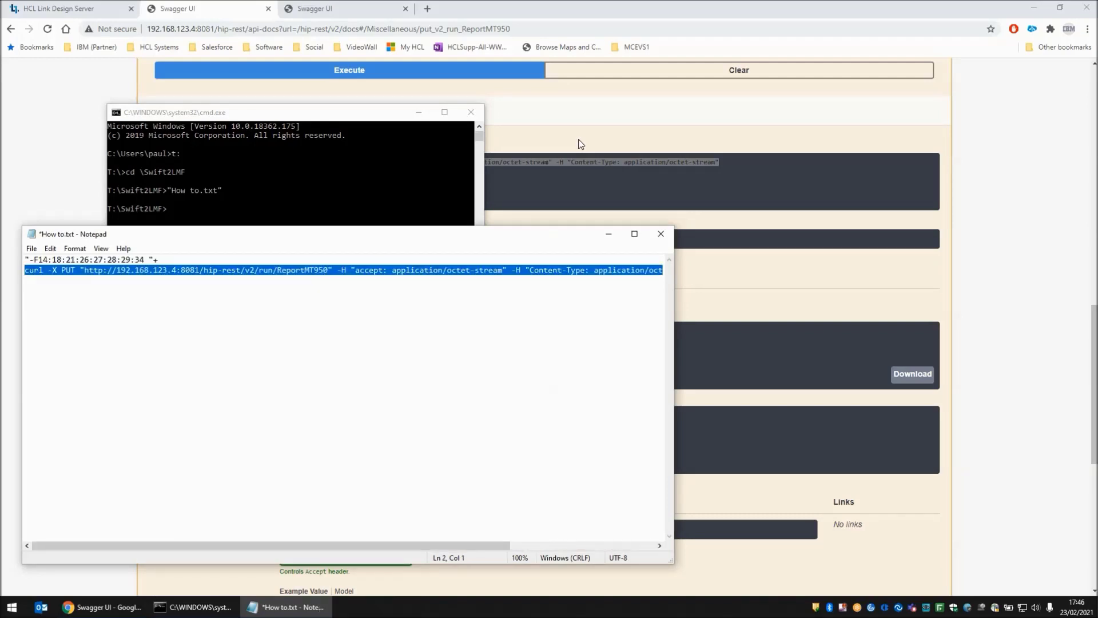
{"action": "key", "text": "alt+space"}
{"action": "key", "text": "n"}
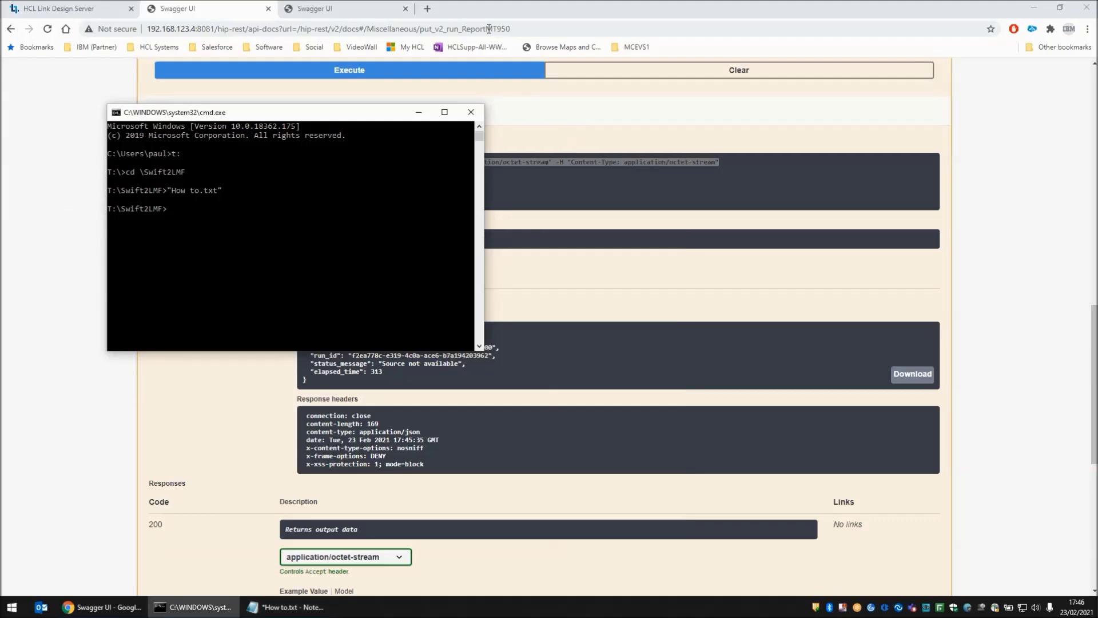
{"action": "type", "text": "curl -X PUT \"http://192.168.123.4:8081/hip-rest/v2/run/ReportMT950\" -H \"accept: application/octet-stream\" -H \"Content-Type: application/octet-stream\" --data-binary \"@MT950.good.txt\""}
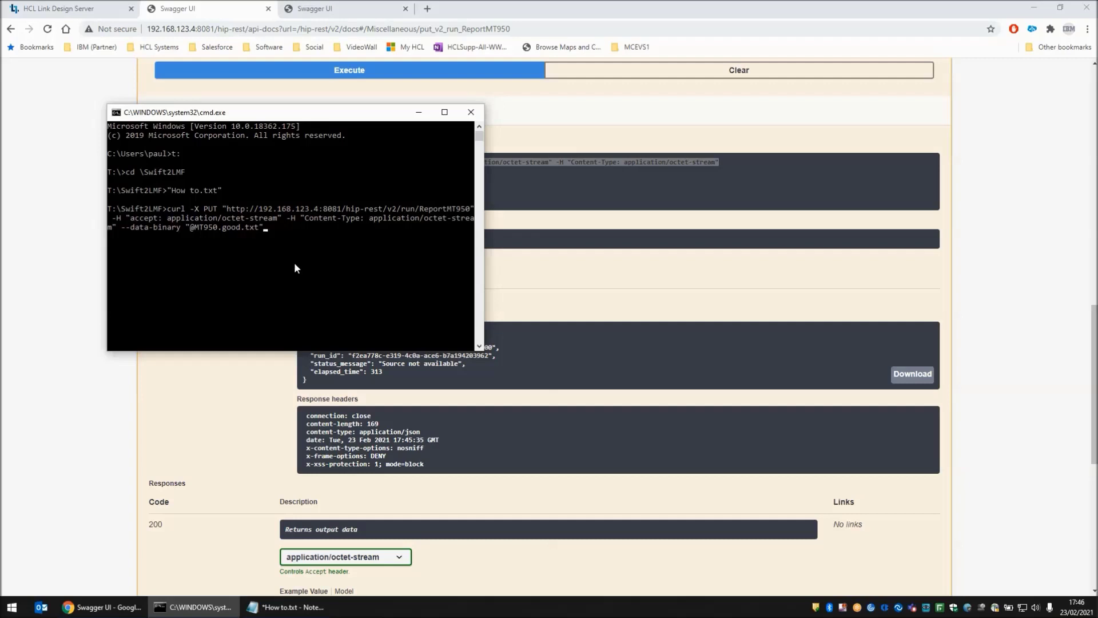
{"action": "key", "text": "Return"}
{"action": "left_click_drag", "start_coordinate": [108, 236], "coordinate": [139, 239]}
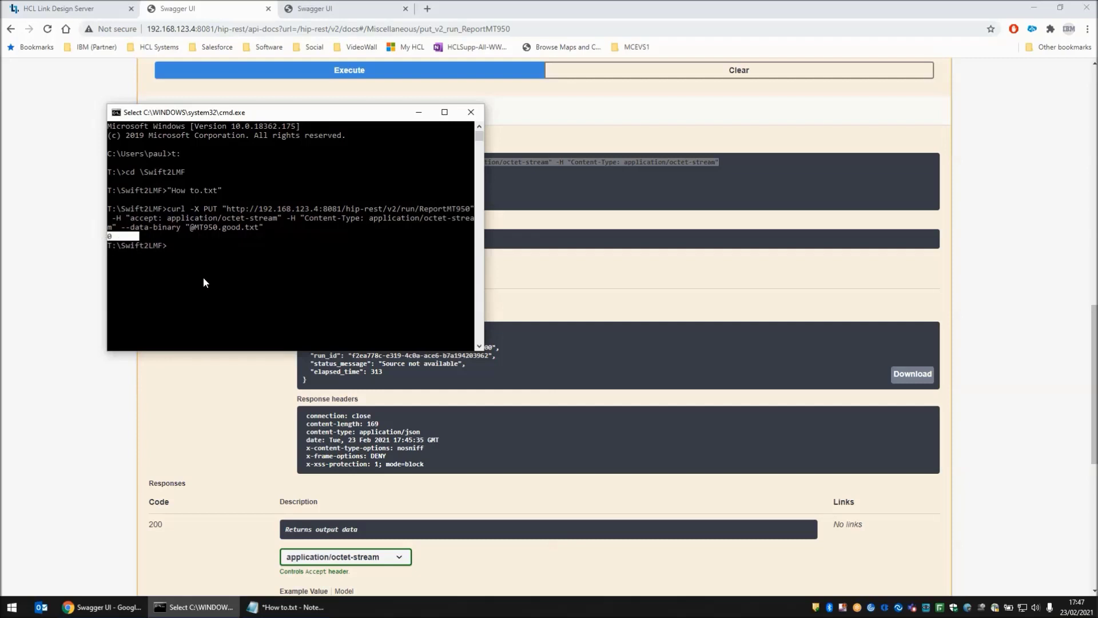
{"action": "key", "text": "Up"}
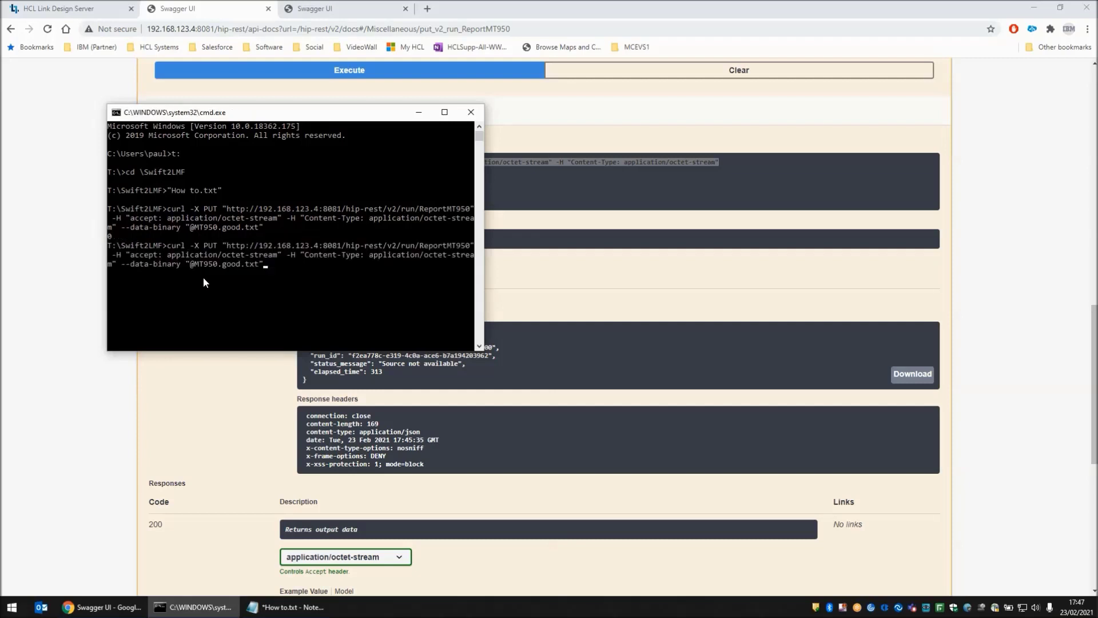
{"action": "key", "text": "BackSpace"}
{"action": "key", "text": "BackSpace"}
{"action": "key", "text": "BackSpace"}
{"action": "key", "text": "BackSpace"}
{"action": "key", "text": "BackSpace"}
{"action": "key", "text": "BackSpace"}
{"action": "key", "text": "BackSpace"}
{"action": "type", "text": "bad,"}
{"action": "type", "text": "txt\""}
{"action": "key", "text": "Return"}
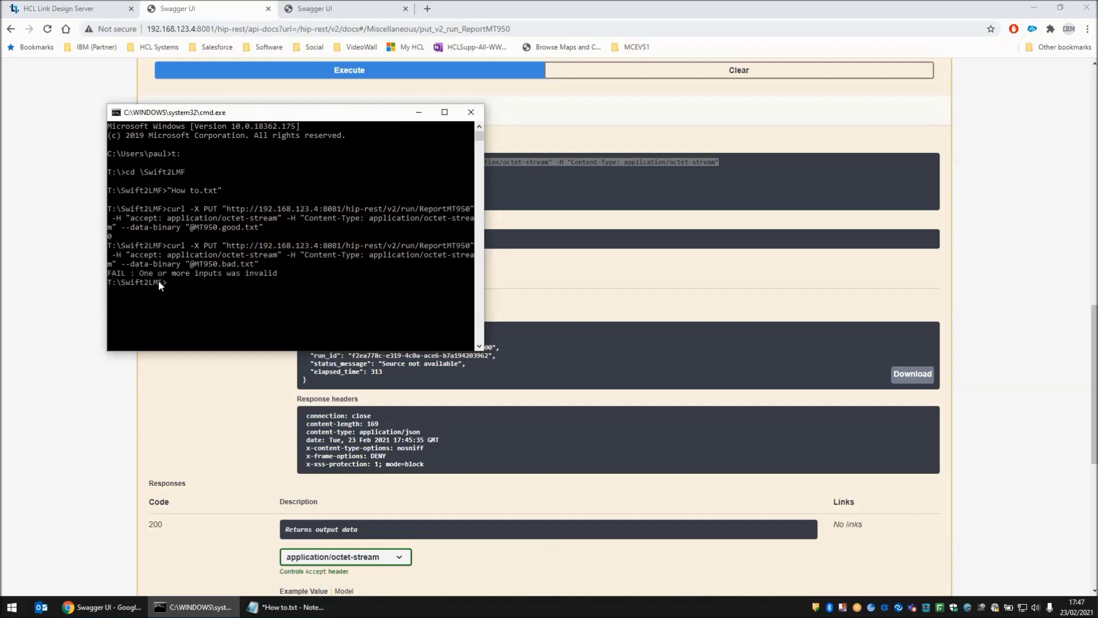
{"action": "left_click_drag", "start_coordinate": [110, 271], "coordinate": [309, 279]}
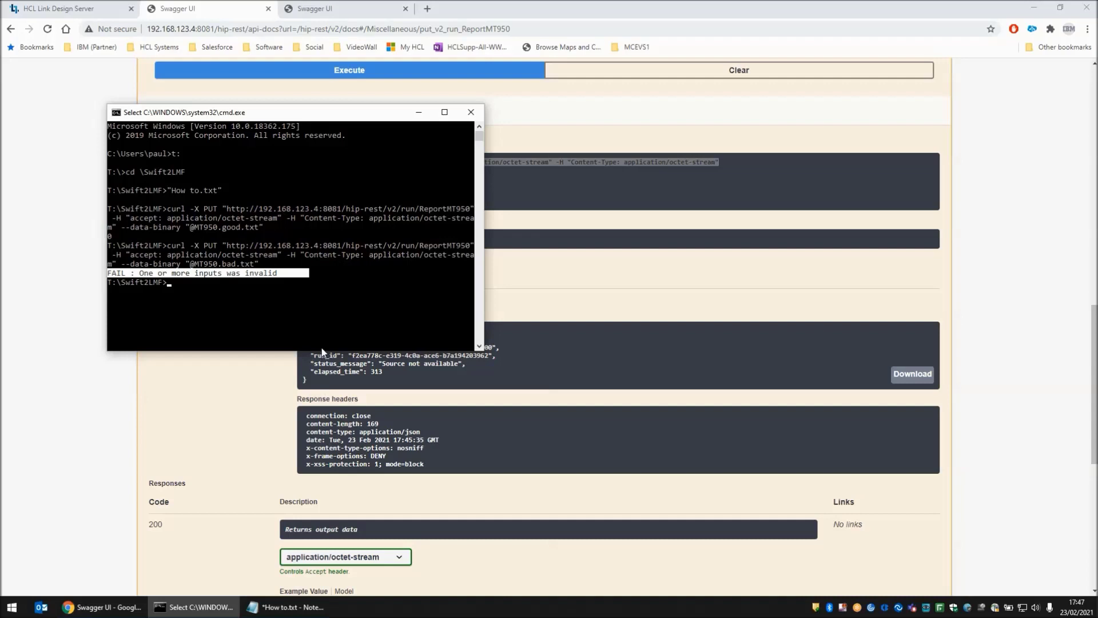
{"action": "left_click_drag", "start_coordinate": [255, 351], "coordinate": [255, 561]}
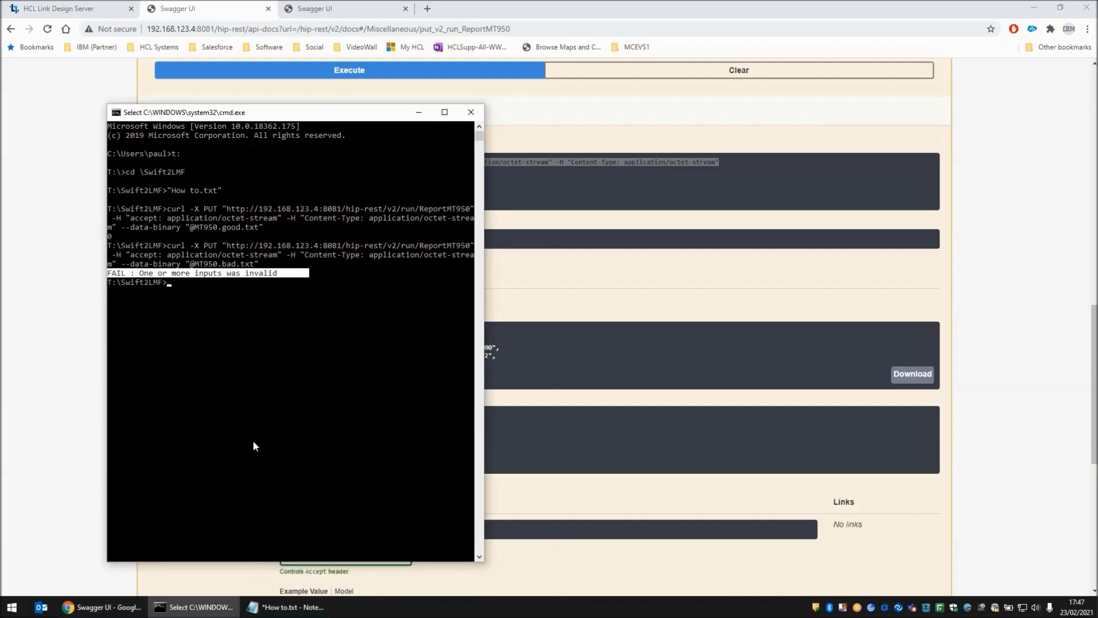